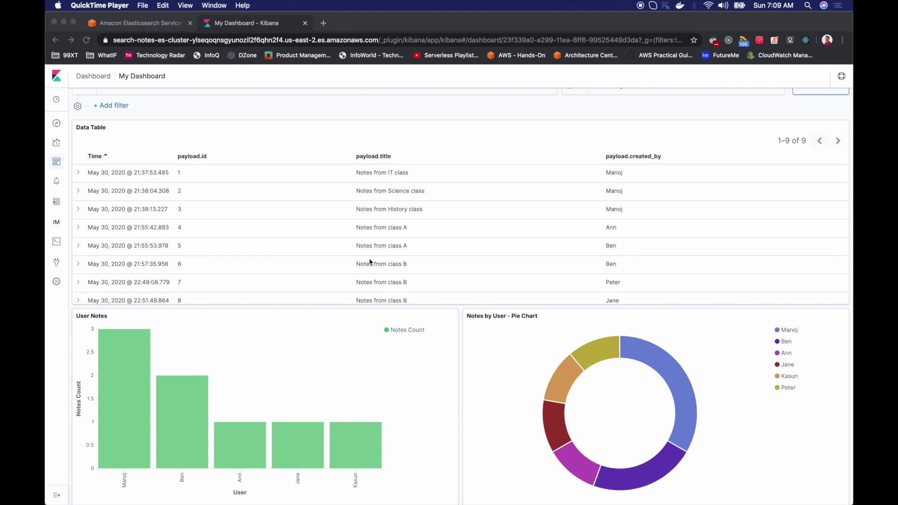
Change the POST body to id 10, title 'Notes from History class' and a new creator, then send it.
{"action": "scroll", "coordinate": [370, 262], "scroll_direction": "down", "scroll_amount": 2}
{"action": "scroll", "coordinate": [369, 262], "scroll_direction": "up", "scroll_amount": 2}
{"action": "scroll", "coordinate": [369, 262], "scroll_direction": "down", "scroll_amount": 1}
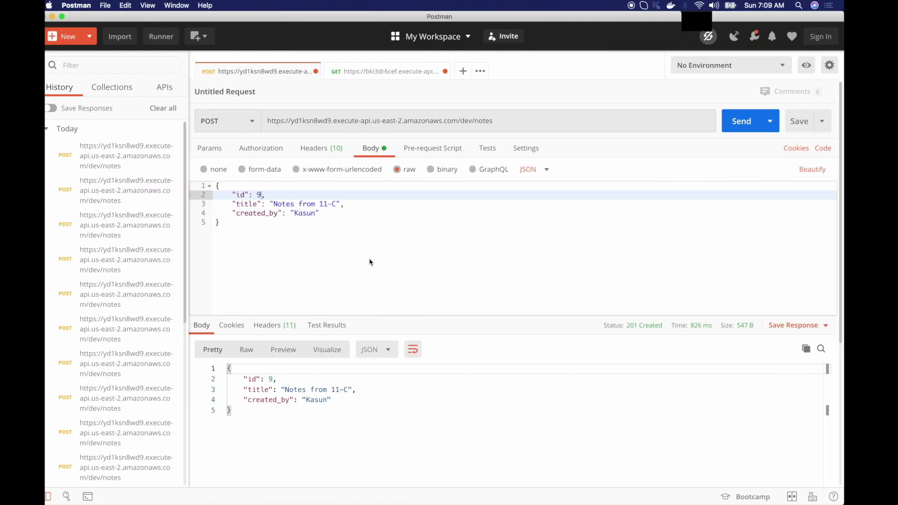
{"action": "key", "text": "BackSpace"}
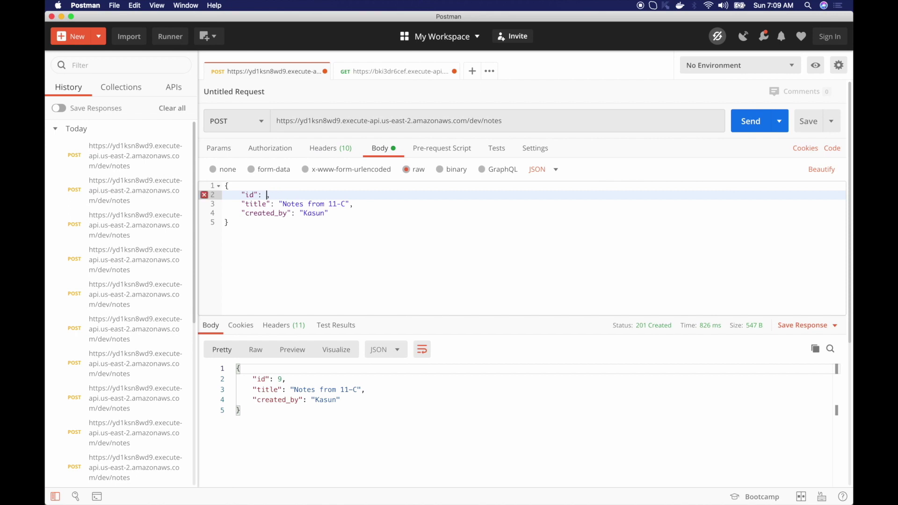
{"action": "type", "text": "10"}
{"action": "left_click", "coordinate": [348, 204]}
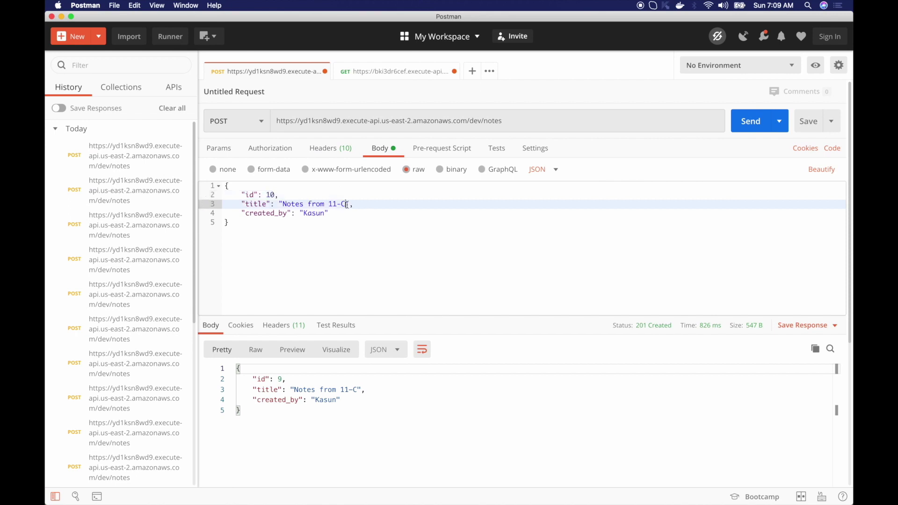
{"action": "key", "text": "BackSpace"}
{"action": "key", "text": "BackSpace"}
{"action": "key", "text": "BackSpace"}
{"action": "key", "text": "BackSpace"}
{"action": "type", "text": "History class"}
{"action": "double_click", "coordinate": [310, 214]}
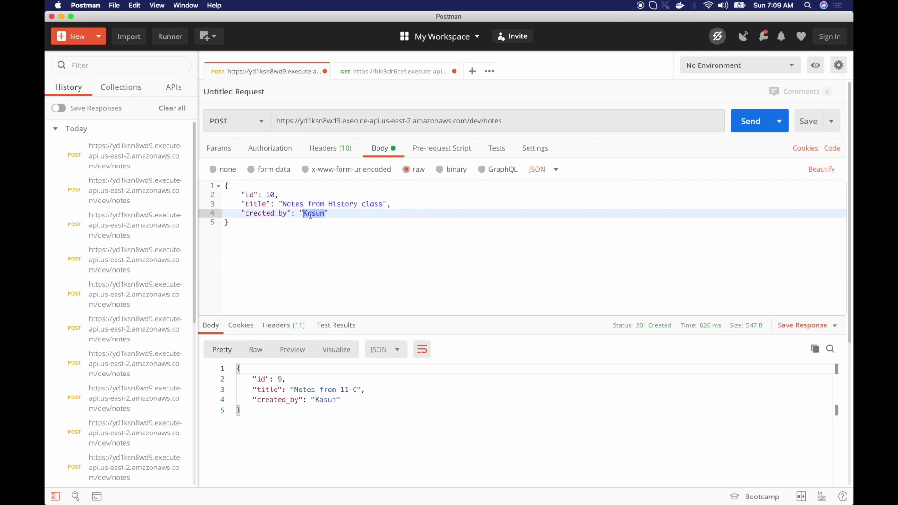
{"action": "type", "text": "Fernando"}
{"action": "left_click", "coordinate": [751, 121]}
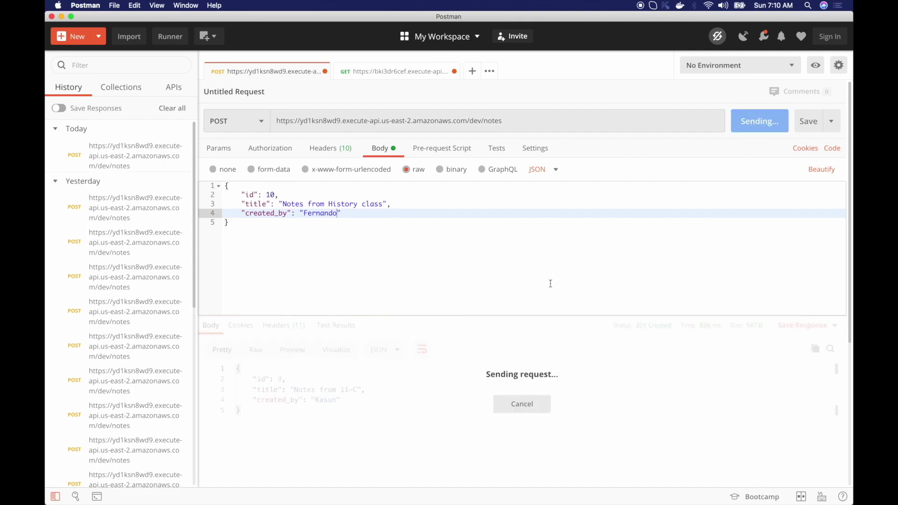
{"action": "key", "text": "ctrl+Right"}
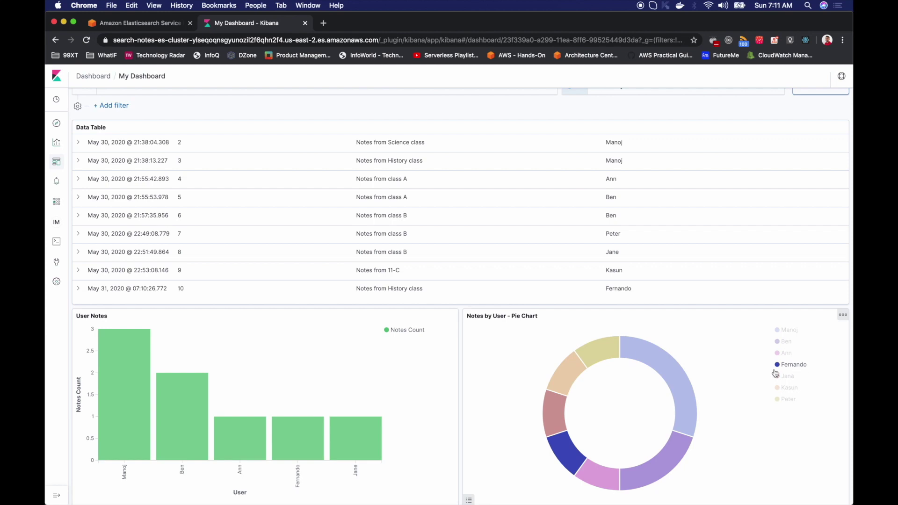
Scroll My Dashboard to see note 10 in the table and both charts.
{"action": "scroll", "coordinate": [530, 266], "scroll_direction": "down", "scroll_amount": 1}
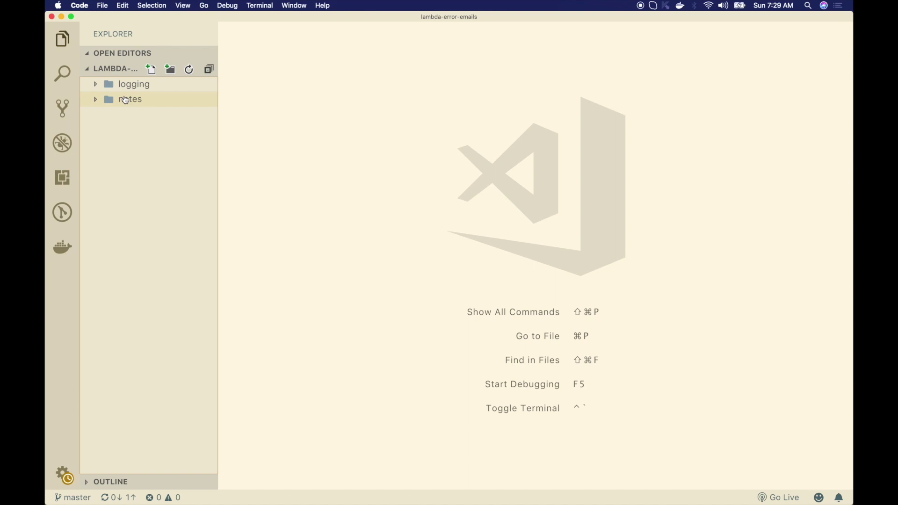
Open notes/handler.js and highlight the createNotes and getNotesById functions.
{"action": "left_click", "coordinate": [126, 100]}
{"action": "left_click", "coordinate": [145, 145]}
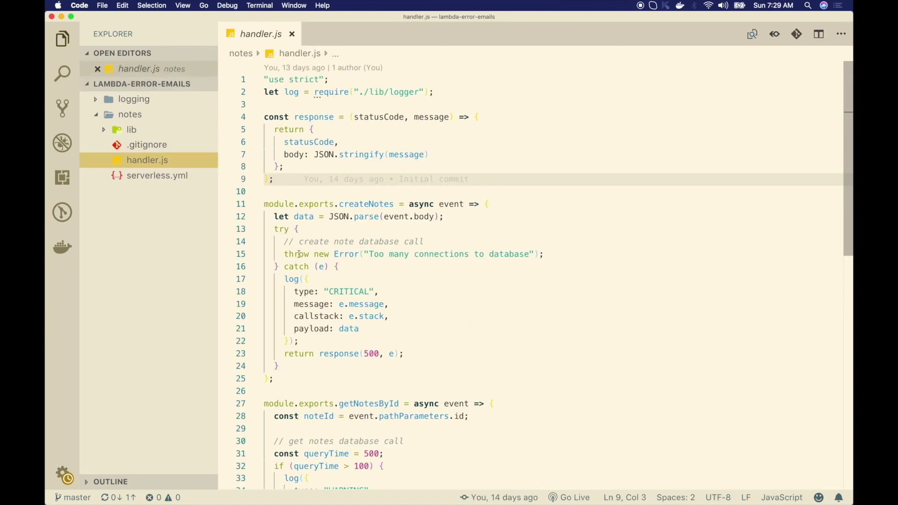
{"action": "scroll", "coordinate": [299, 254], "scroll_direction": "down", "scroll_amount": 5}
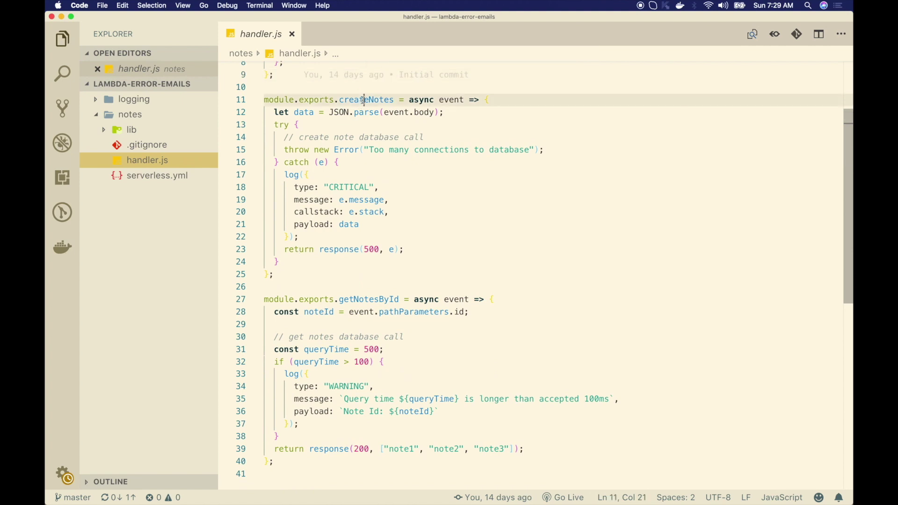
{"action": "double_click", "coordinate": [360, 103]}
{"action": "double_click", "coordinate": [377, 299]}
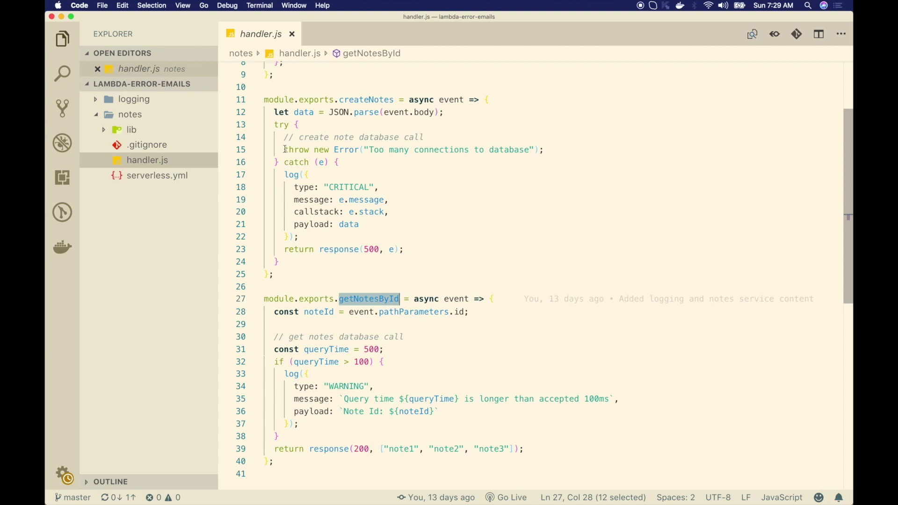
Highlight createNotes' 'Too many connections to database' throw and its CRITICAL catch log call.
{"action": "left_click_drag", "start_coordinate": [284, 149], "coordinate": [547, 152]}
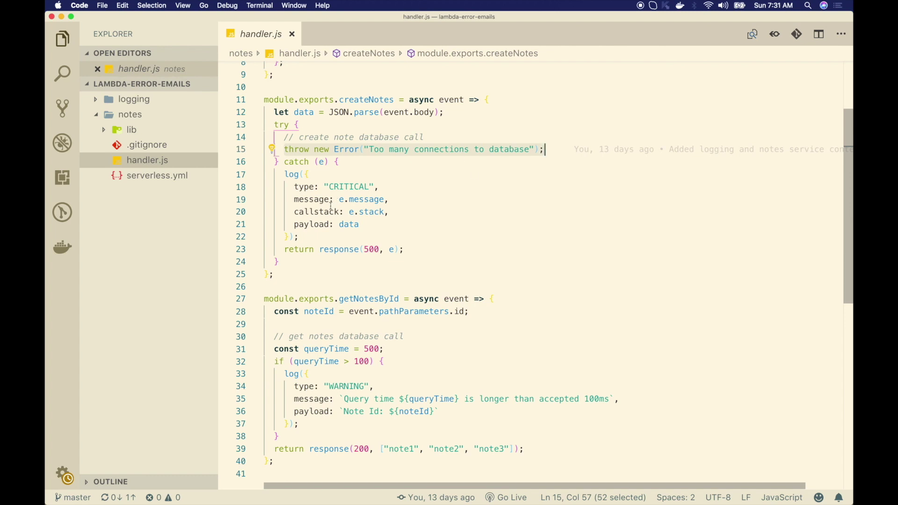
{"action": "double_click", "coordinate": [302, 162]}
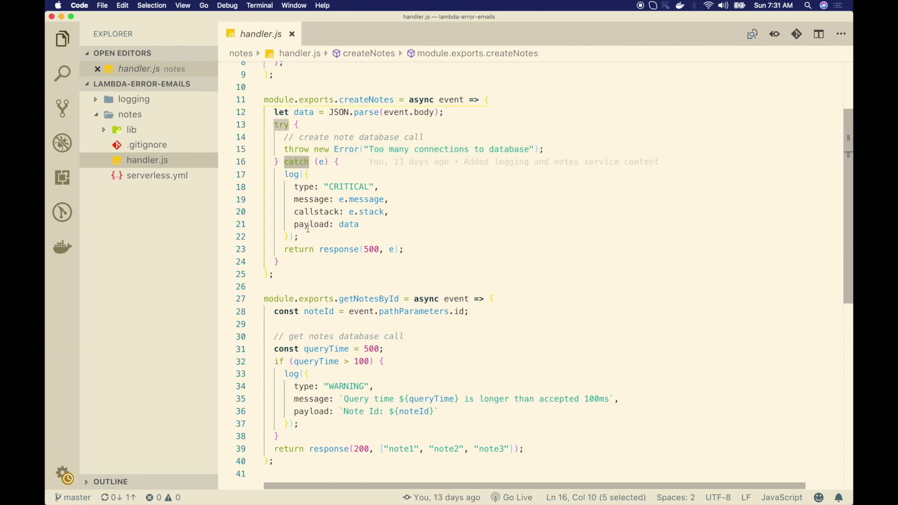
{"action": "left_click_drag", "start_coordinate": [299, 237], "coordinate": [284, 175]}
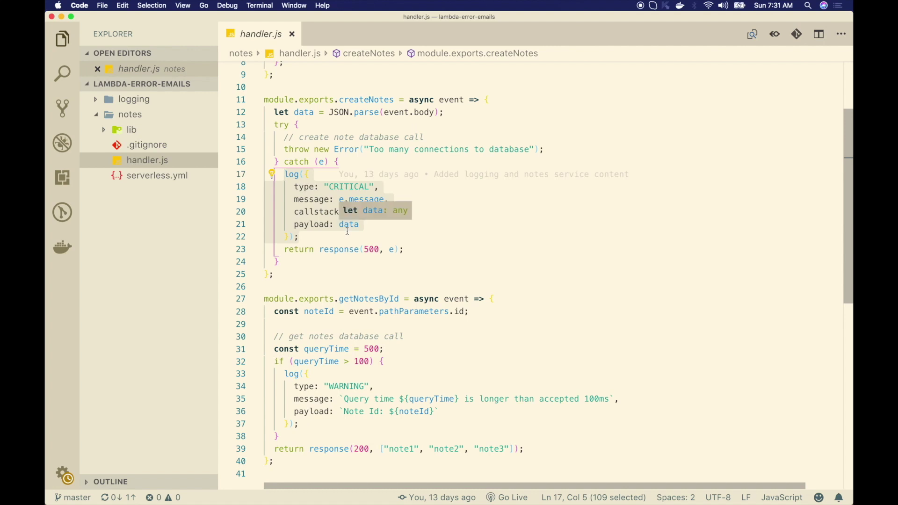
{"action": "left_click", "coordinate": [347, 232]}
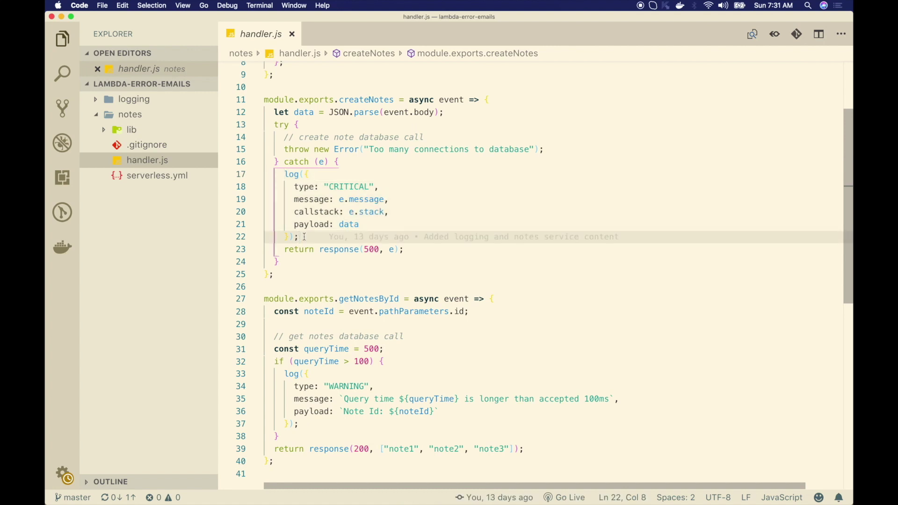
{"action": "left_click_drag", "start_coordinate": [348, 231], "coordinate": [284, 174]}
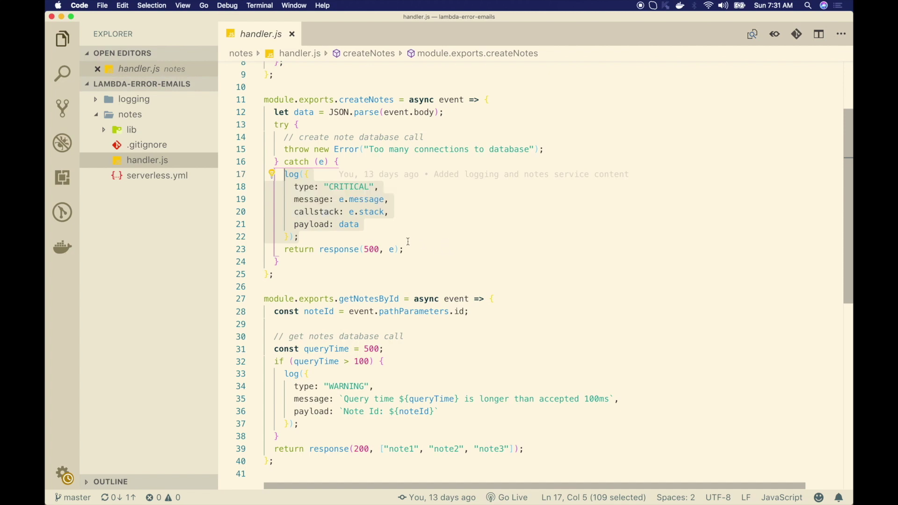
{"action": "double_click", "coordinate": [340, 186]}
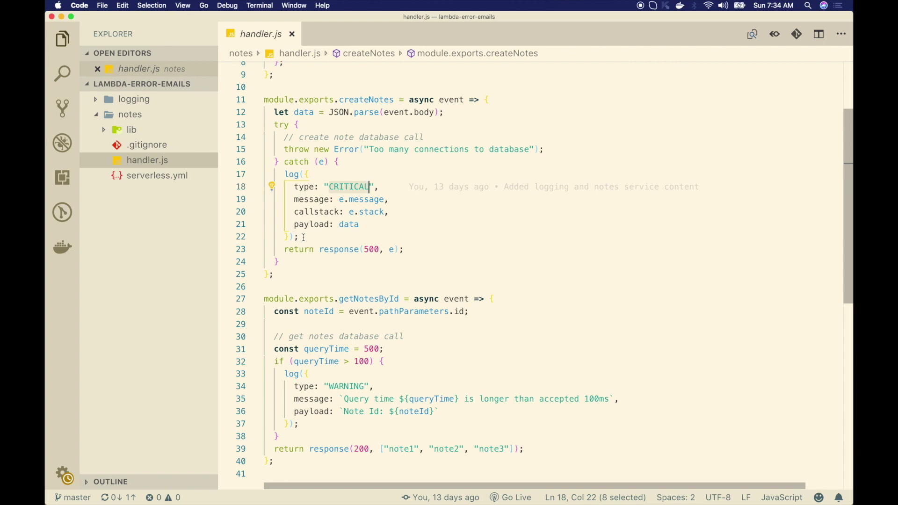
{"action": "left_click_drag", "start_coordinate": [545, 149], "coordinate": [277, 146]}
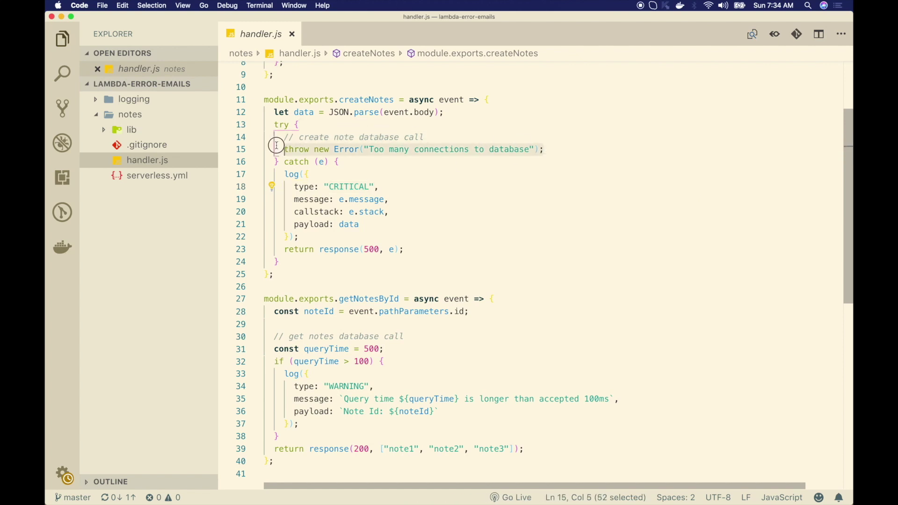
Replace the throw with a copy of the log call set to INFO, and save.
{"action": "key", "text": "BackSpace"}
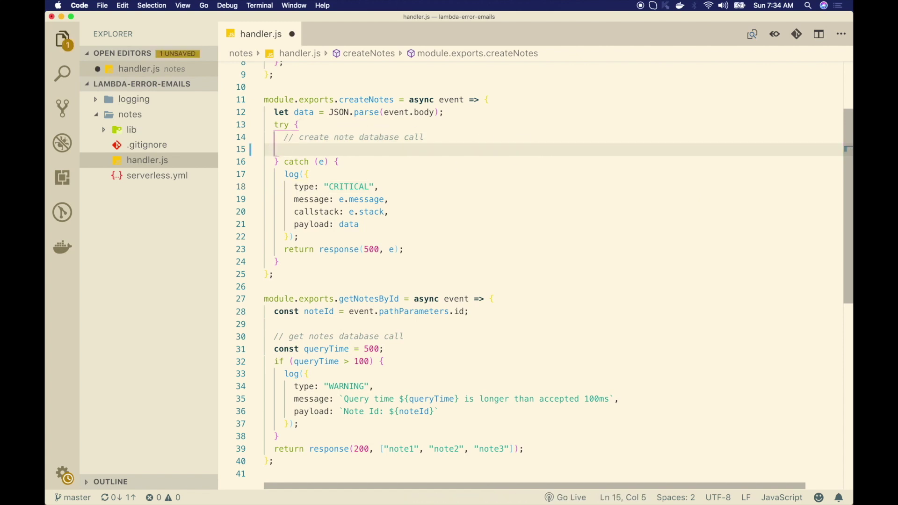
{"action": "left_click_drag", "start_coordinate": [303, 239], "coordinate": [285, 175]}
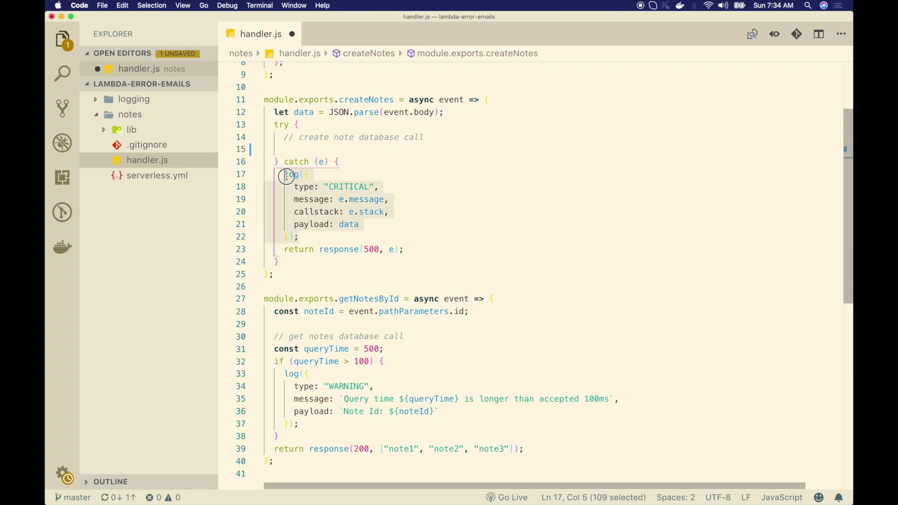
{"action": "key", "text": "super+c"}
{"action": "left_click", "coordinate": [456, 136]}
{"action": "key", "text": "Return"}
{"action": "key", "text": "super+v"}
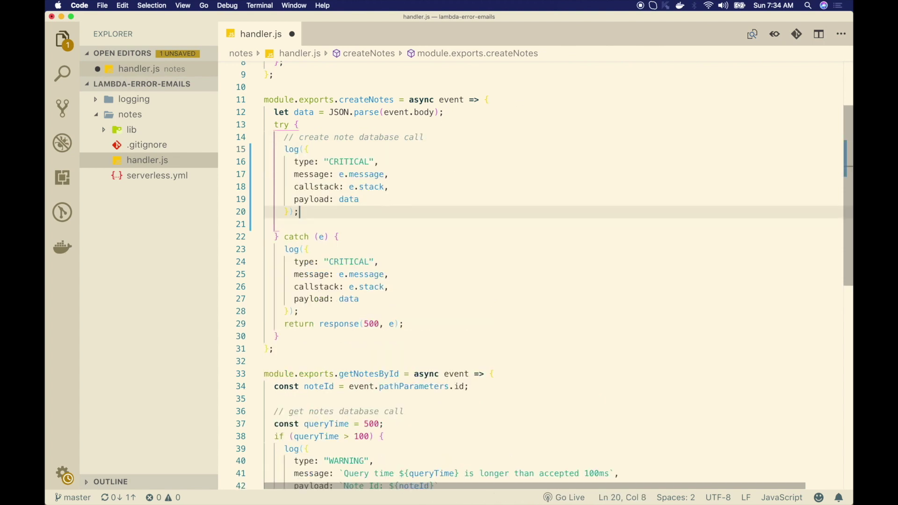
{"action": "double_click", "coordinate": [348, 161]}
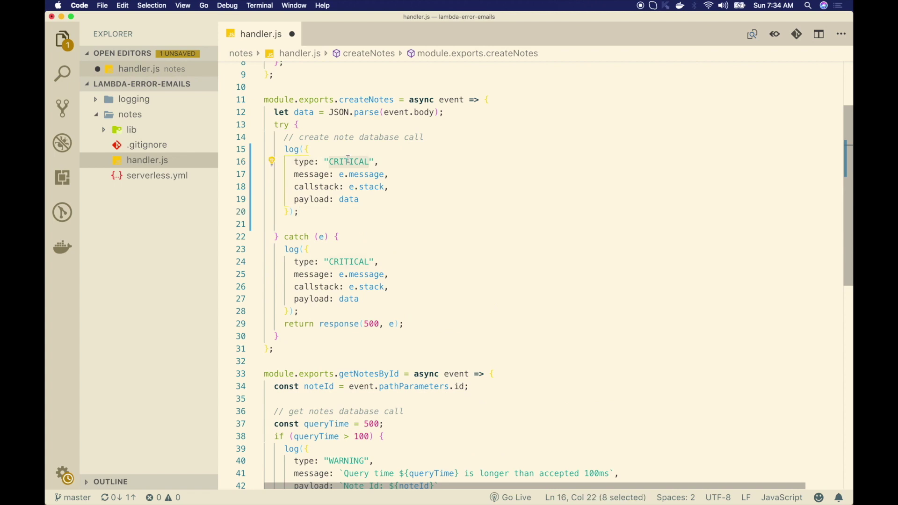
{"action": "type", "text": "INFO"}
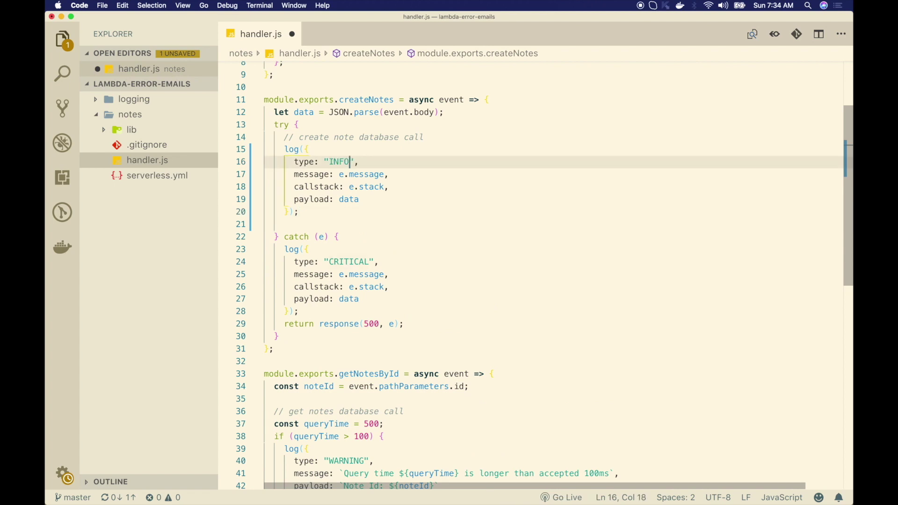
{"action": "key", "text": "super+s"}
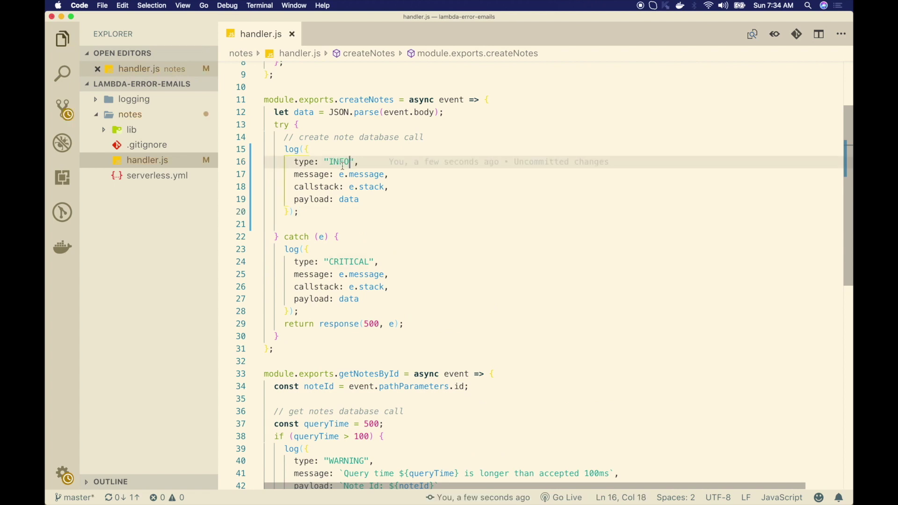
Trim the INFO log to just the data payload, save, and highlight the required logger module.
{"action": "double_click", "coordinate": [341, 161]}
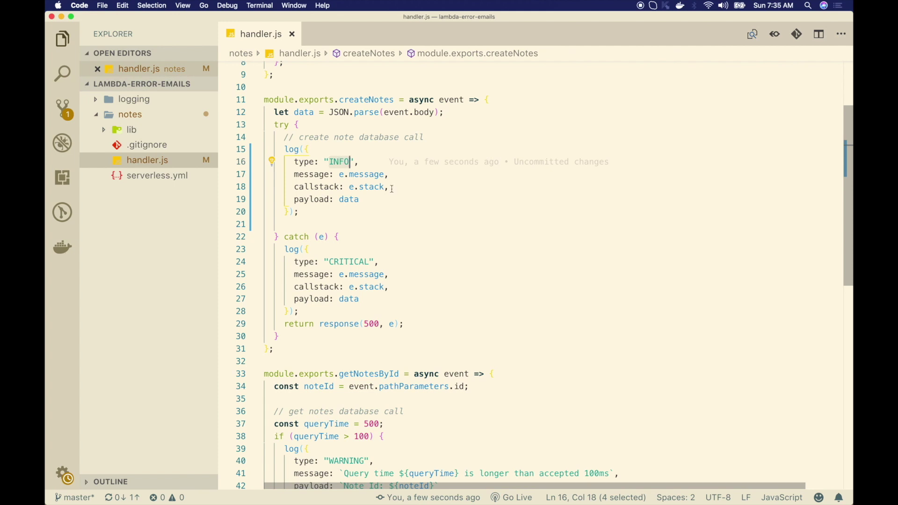
{"action": "left_click_drag", "start_coordinate": [392, 189], "coordinate": [255, 181]}
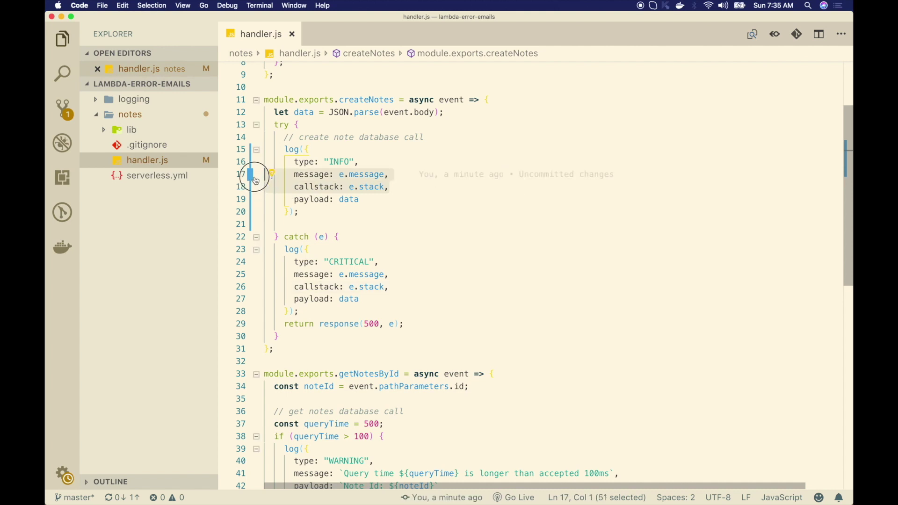
{"action": "key", "text": "BackSpace"}
{"action": "key", "text": "BackSpace"}
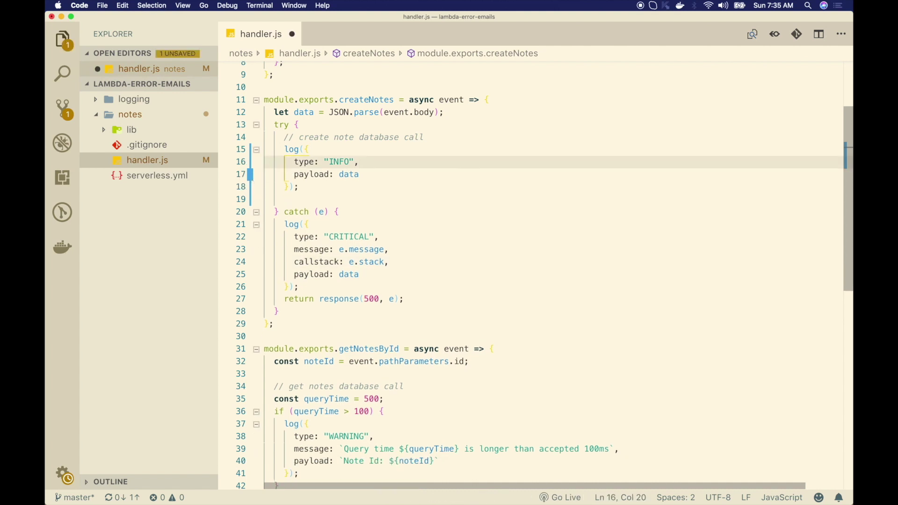
{"action": "key", "text": "Down"}
{"action": "key", "text": "super+d"}
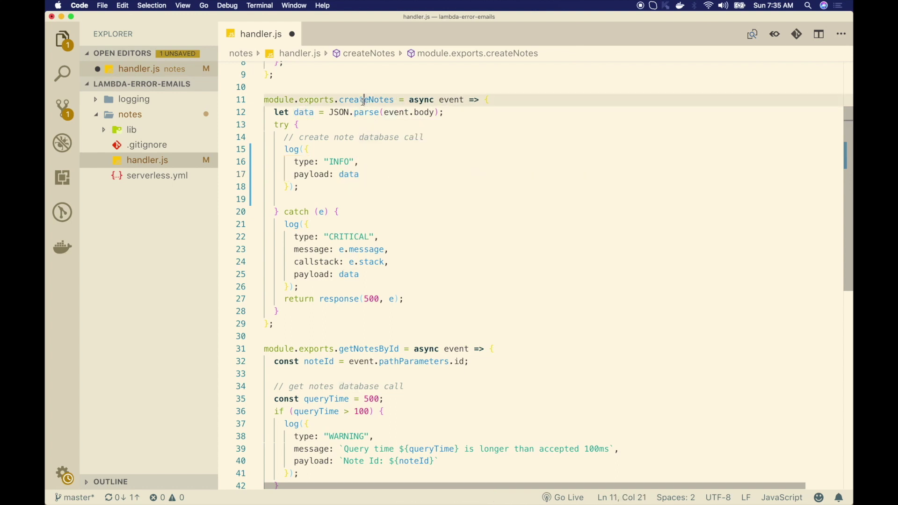
{"action": "double_click", "coordinate": [368, 99]}
{"action": "double_click", "coordinate": [397, 112]}
{"action": "double_click", "coordinate": [425, 113]}
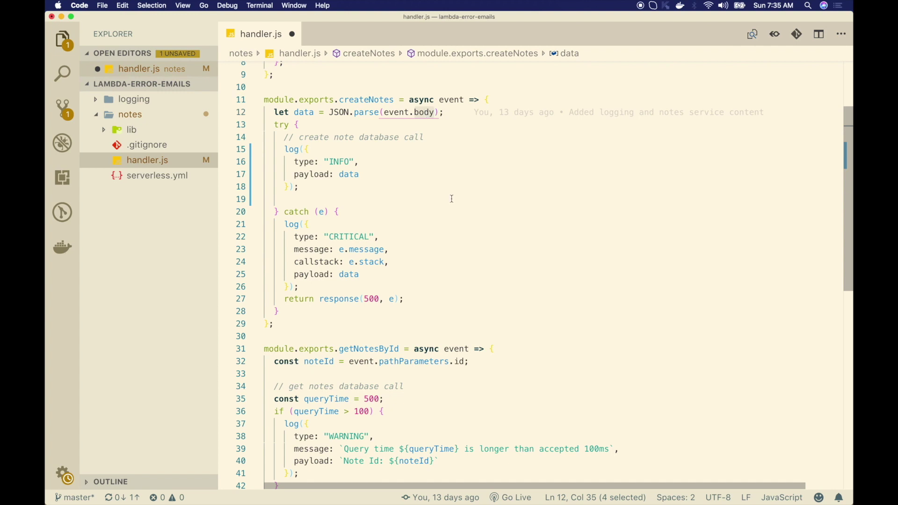
{"action": "key", "text": "super+s"}
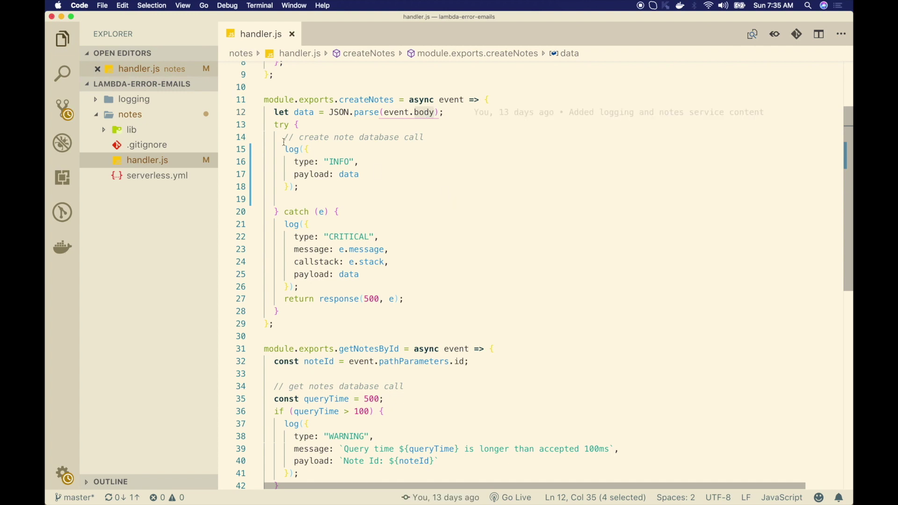
{"action": "mouse_move", "coordinate": [291, 148]}
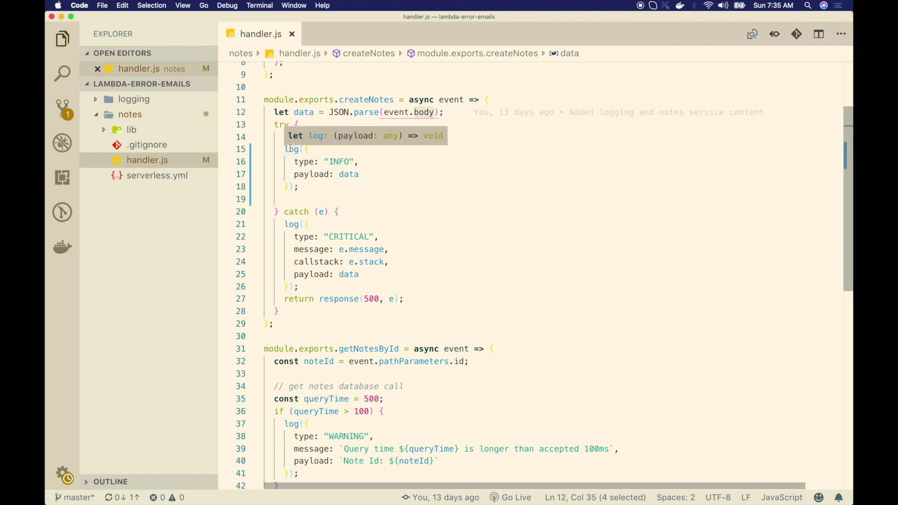
{"action": "scroll", "coordinate": [291, 149], "scroll_direction": "up", "scroll_amount": 3}
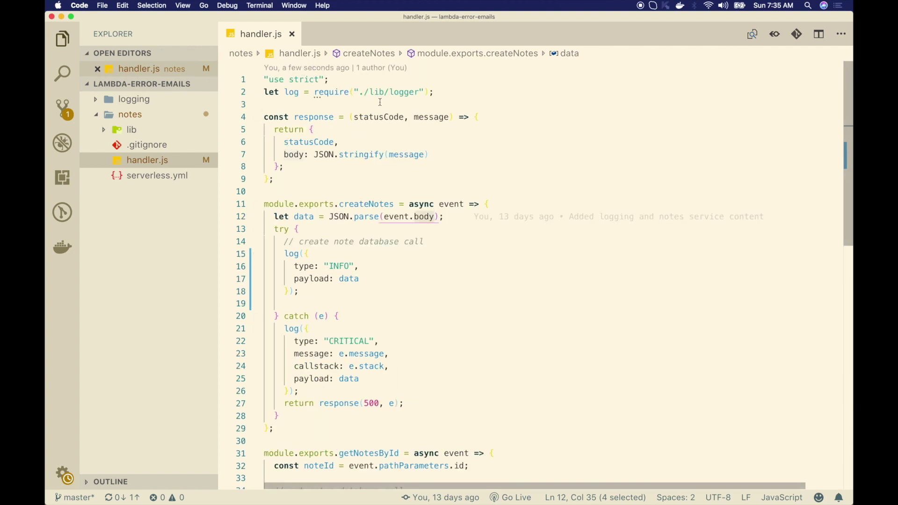
{"action": "double_click", "coordinate": [405, 92]}
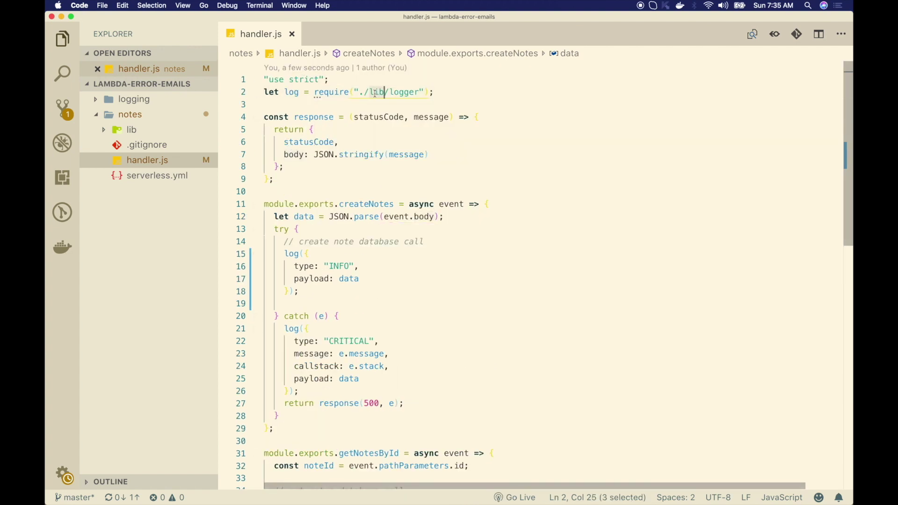
Open lib/logger.js and highlight app_name, app_stage, service_name and the spread payload.
{"action": "left_click", "coordinate": [156, 131]}
{"action": "left_click", "coordinate": [146, 146]}
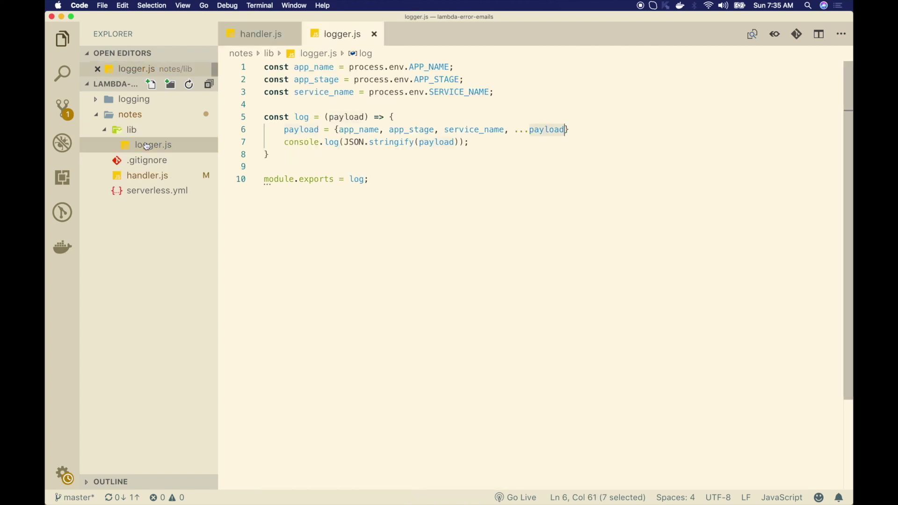
{"action": "left_click", "coordinate": [289, 197]}
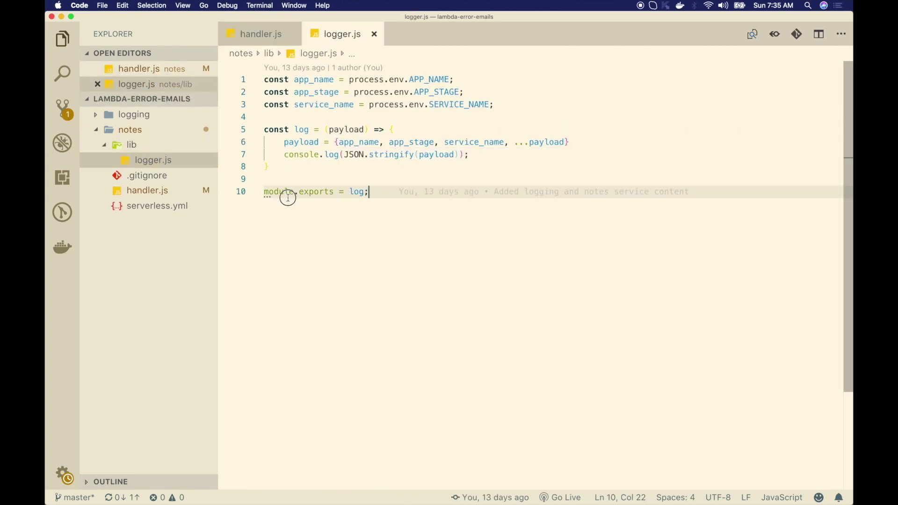
{"action": "key", "text": "super+shift+Left"}
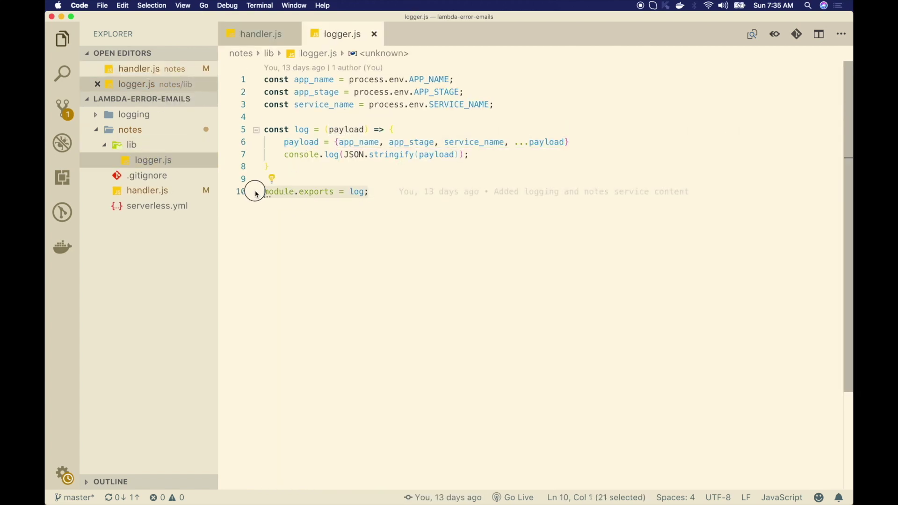
{"action": "double_click", "coordinate": [313, 79]}
{"action": "double_click", "coordinate": [317, 92]}
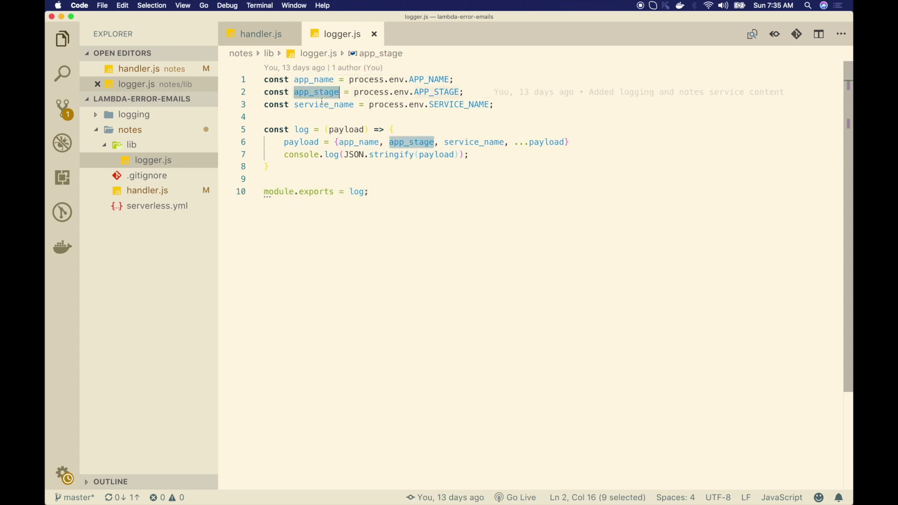
{"action": "double_click", "coordinate": [356, 105]}
{"action": "double_click", "coordinate": [537, 141]}
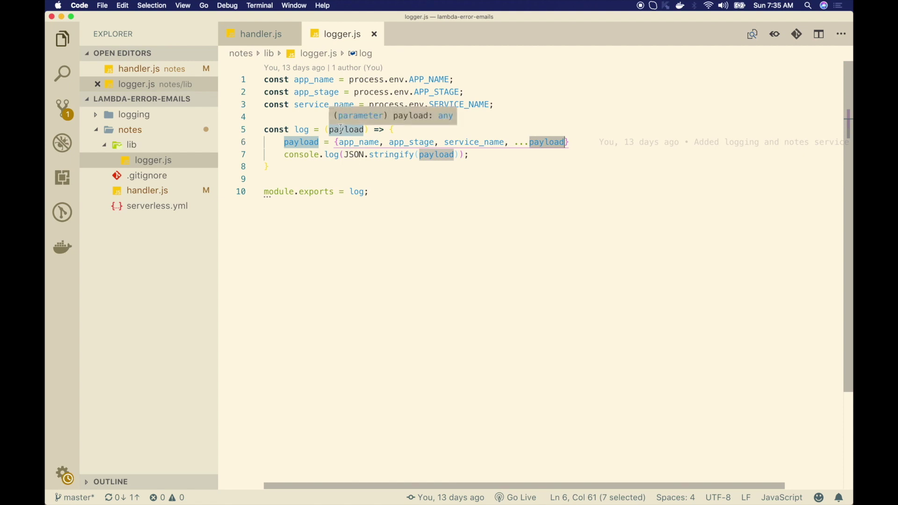
Compare handler.js's CRITICAL log call with logger.js's console.log statement on line 7.
{"action": "left_click", "coordinate": [261, 34]}
{"action": "left_click_drag", "start_coordinate": [307, 328], "coordinate": [288, 391]}
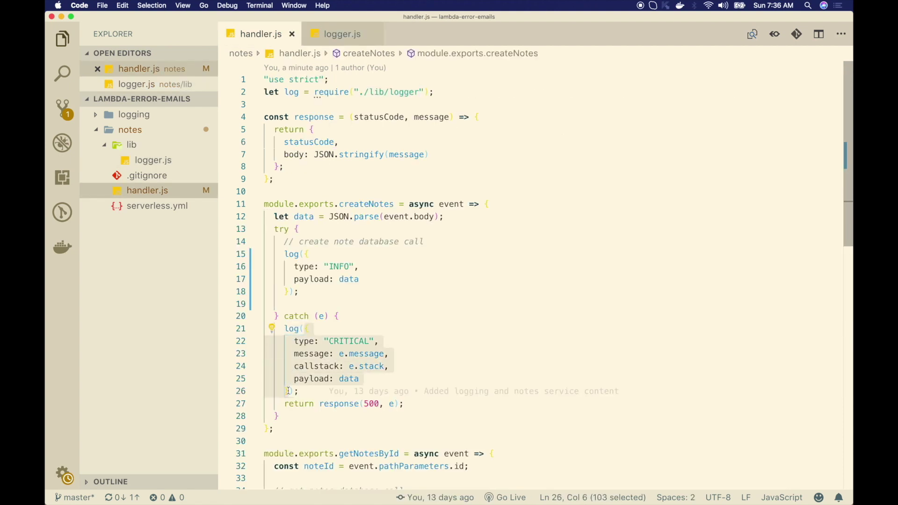
{"action": "left_click", "coordinate": [339, 36]}
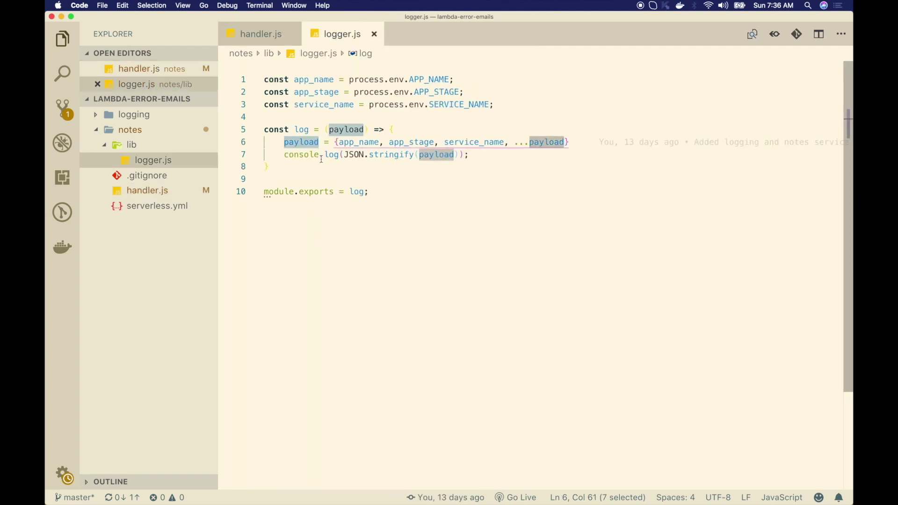
{"action": "double_click", "coordinate": [302, 155]}
{"action": "double_click", "coordinate": [333, 155]}
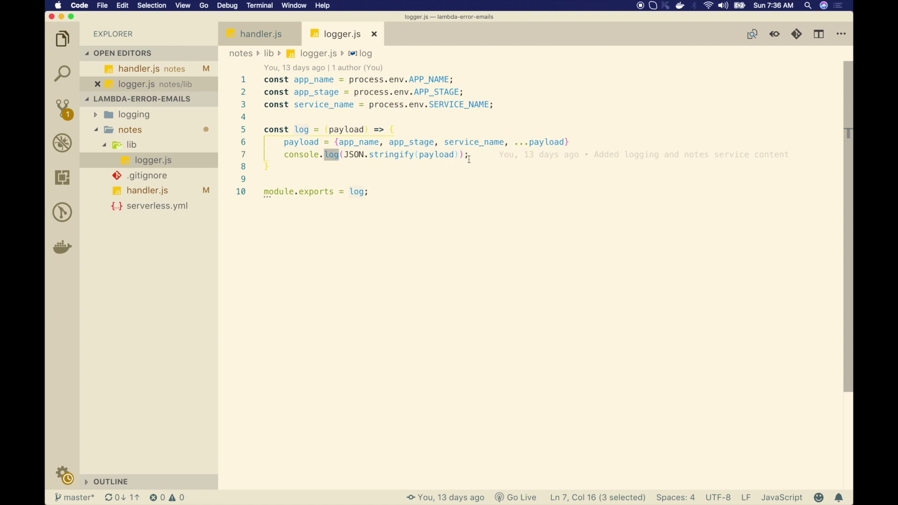
{"action": "left_click_drag", "start_coordinate": [469, 155], "coordinate": [286, 155]}
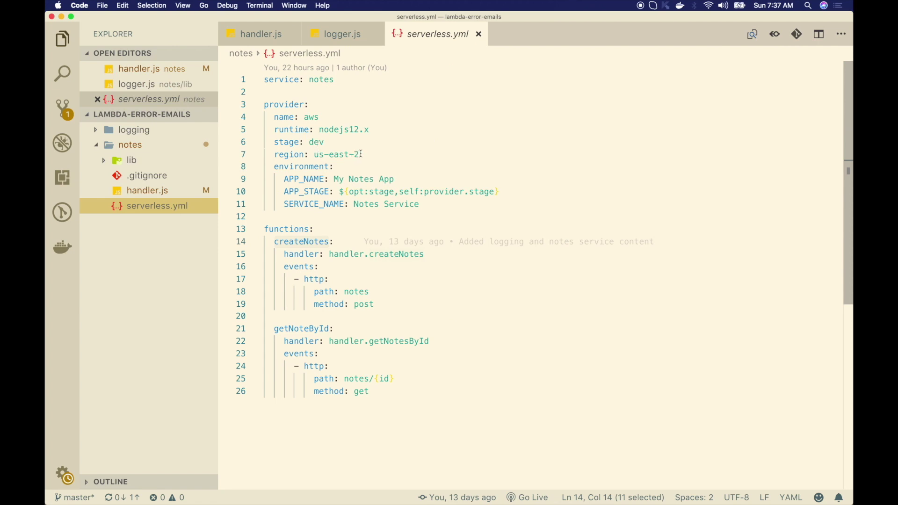
Change the serverless.yml region from us-east-2 to us-west-1 and save.
{"action": "left_click_drag", "start_coordinate": [360, 154], "coordinate": [329, 154]}
{"action": "type", "text": "west-"}
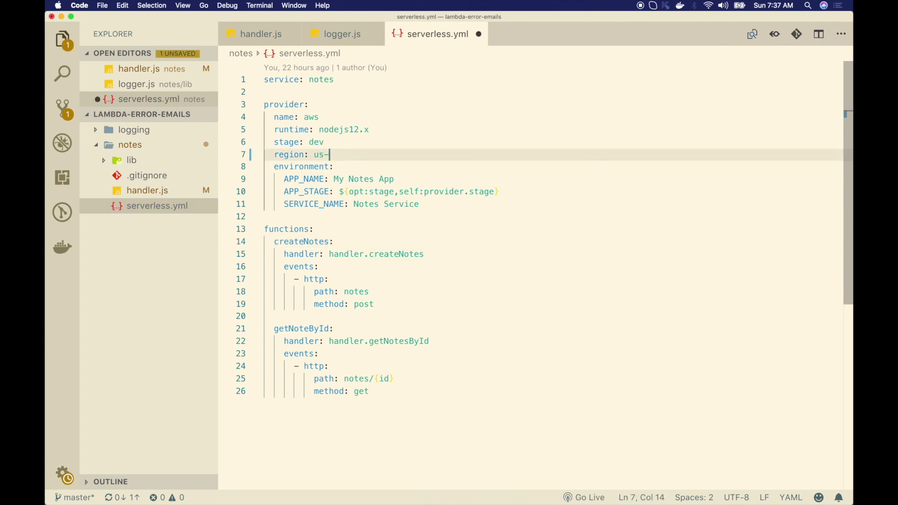
{"action": "type", "text": "1"}
{"action": "left_click", "coordinate": [434, 287]}
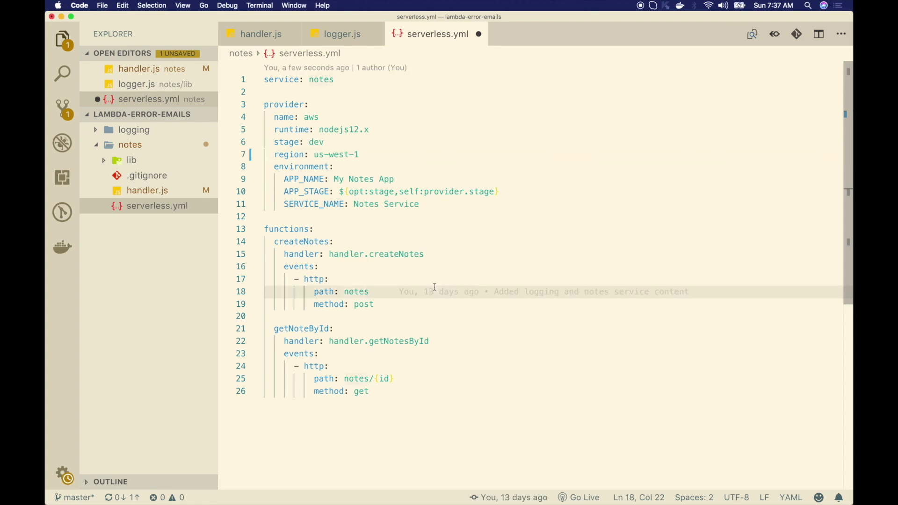
{"action": "key", "text": "super+s"}
Redeploy the notes service with cd notes and sls deploy in the terminal.
{"action": "key", "text": "ctrl+grave"}
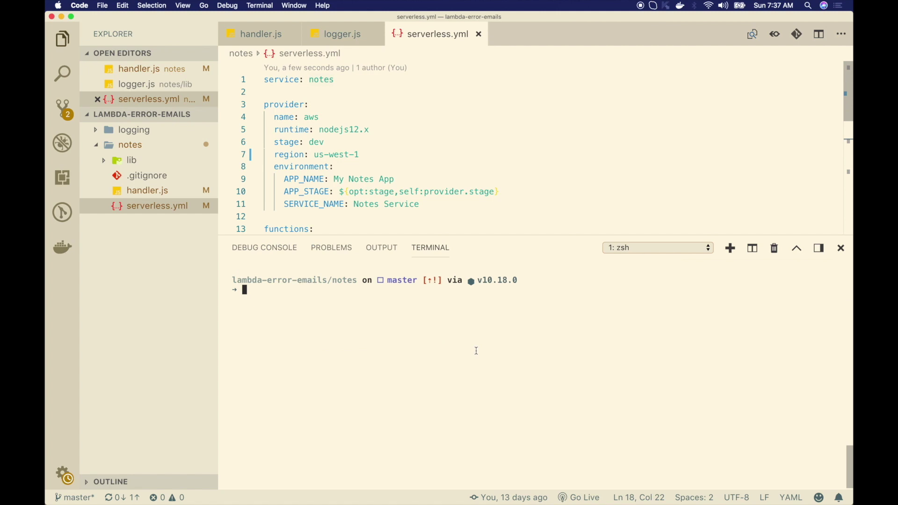
{"action": "type", "text": "clear"}
{"action": "key", "text": "Return"}
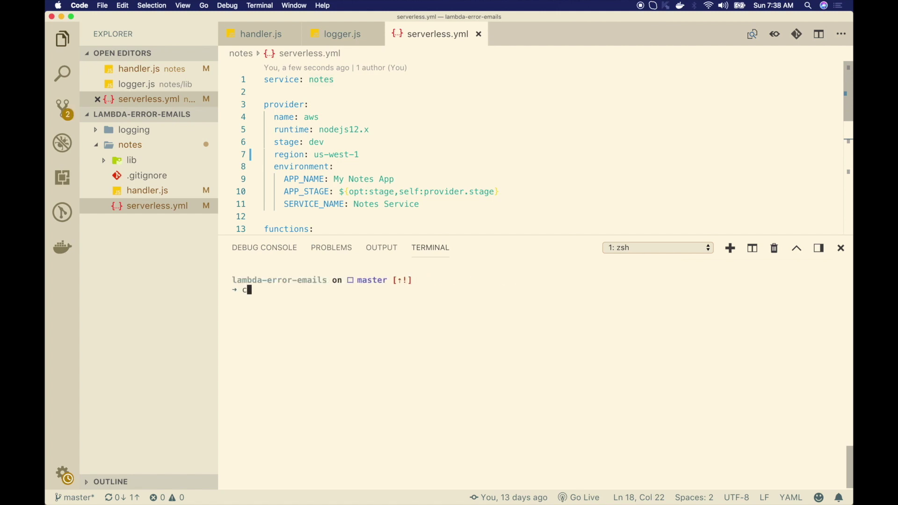
{"action": "type", "text": "cd notes"}
{"action": "key", "text": "Return"}
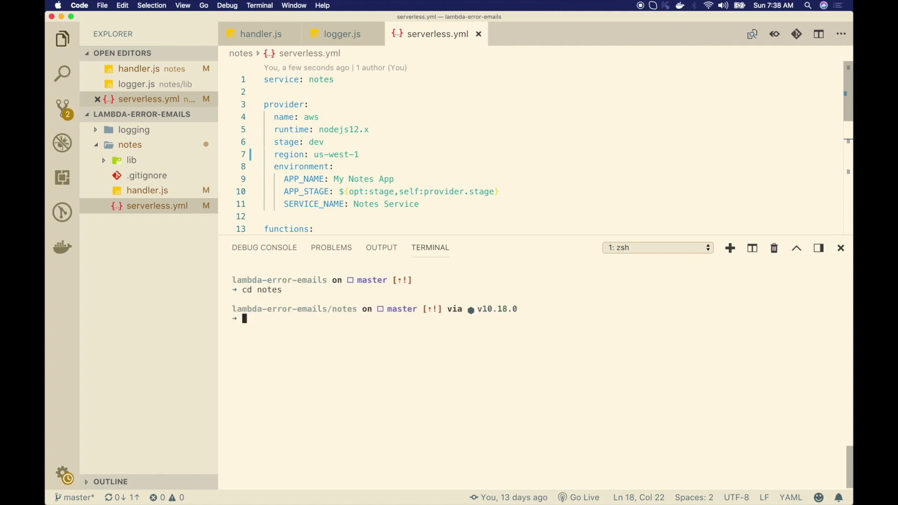
{"action": "type", "text": "sls deploy"}
{"action": "key", "text": "Return"}
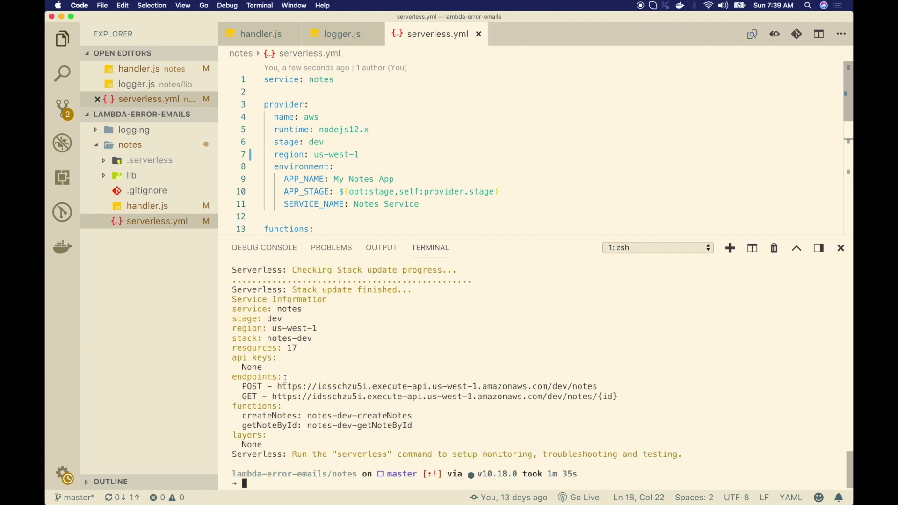
Copy the new POST endpoint URL from the deploy output.
{"action": "left_click_drag", "start_coordinate": [239, 385], "coordinate": [608, 389]}
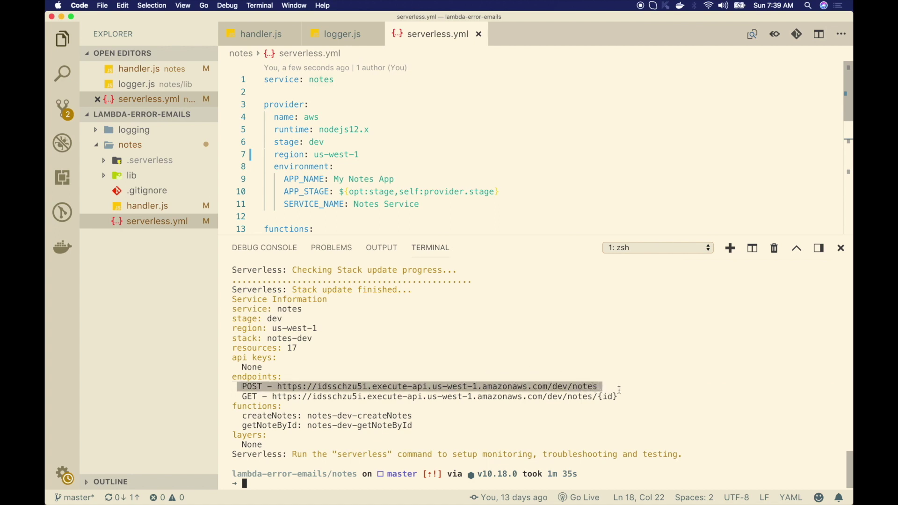
{"action": "key", "text": "super+c"}
{"action": "left_click_drag", "start_coordinate": [602, 386], "coordinate": [279, 386]}
Replace the Postman request URL with the new us-west-1 endpoint.
{"action": "key", "text": "super+Tab"}
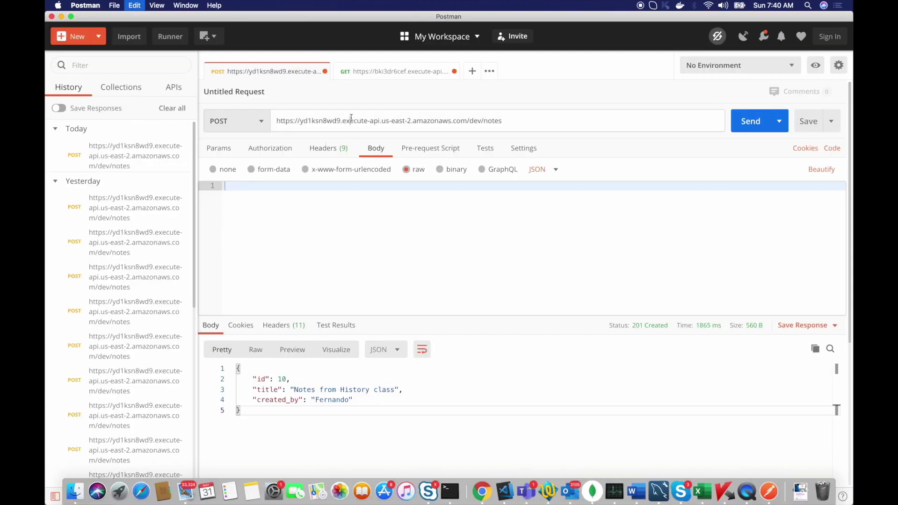
{"action": "triple_click", "coordinate": [351, 118]}
{"action": "key", "text": "super+v"}
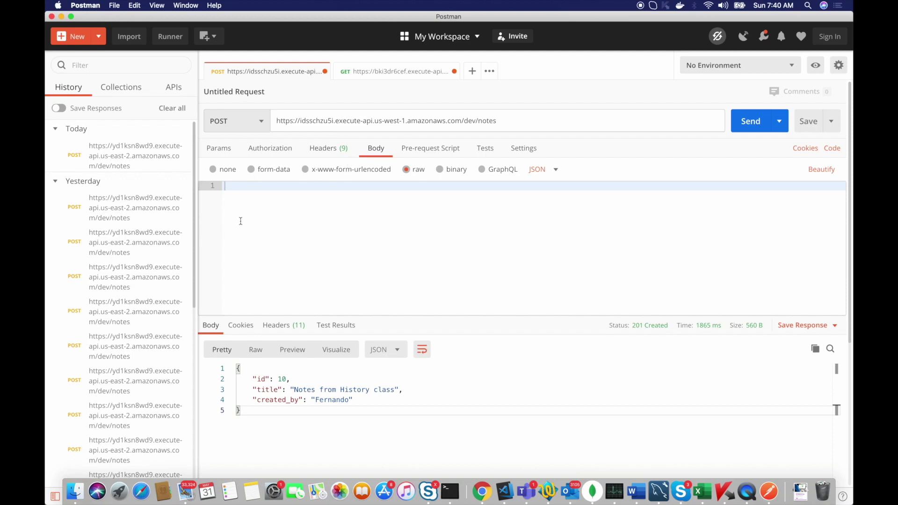
Send a JSON body with id 1, title 'Note from IT class' and a creator, getting 502.
{"action": "left_click", "coordinate": [252, 199]}
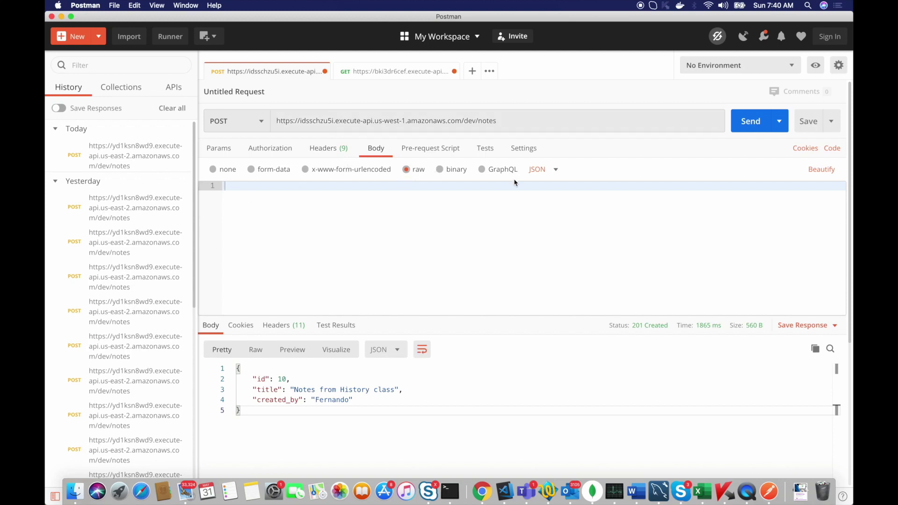
{"action": "type", "text": "{"}
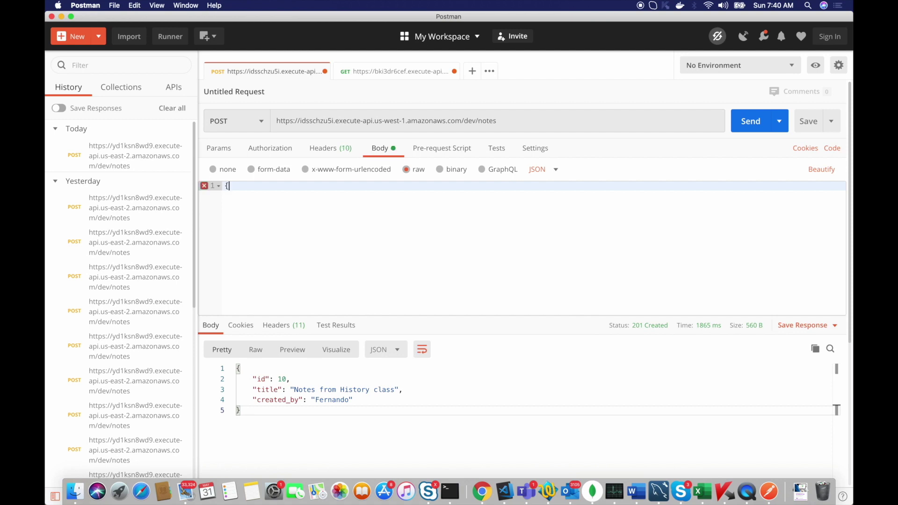
{"action": "key", "text": "Return"}
{"action": "key", "text": "Return"}
{"action": "left_click", "coordinate": [241, 195]}
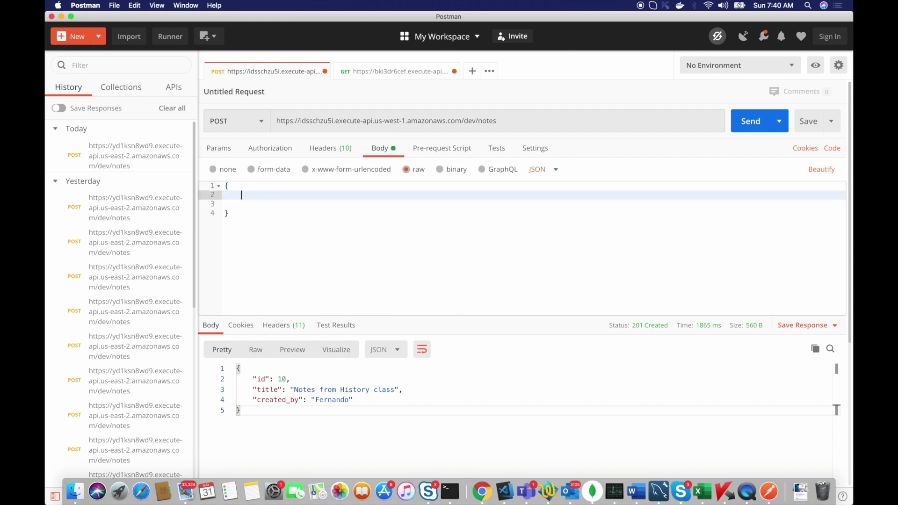
{"action": "type", "text": "id: 1,"}
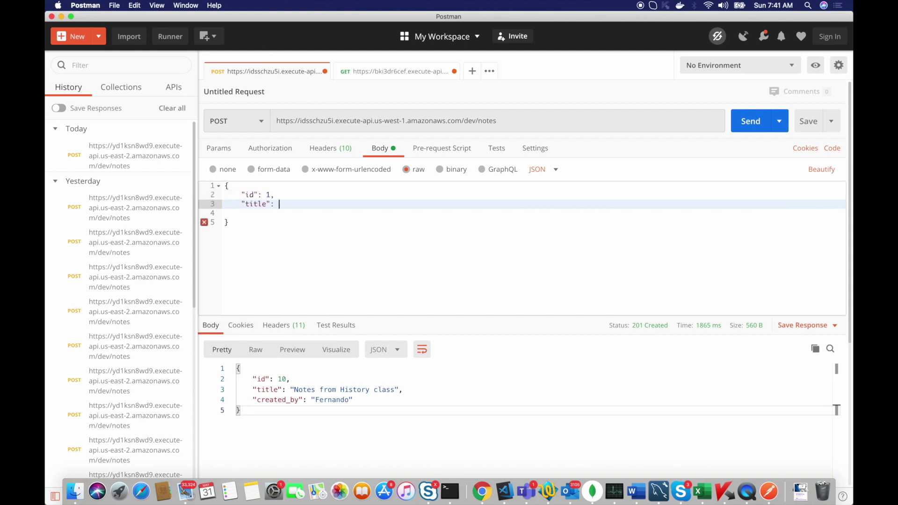
{"action": "type", "text": "\"Notes"}
{"action": "key", "text": "BackSpace"}
{"action": "type", "text": "from IT class\","}
{"action": "key", "text": "Return"}
{"action": "type", "text": "\""}
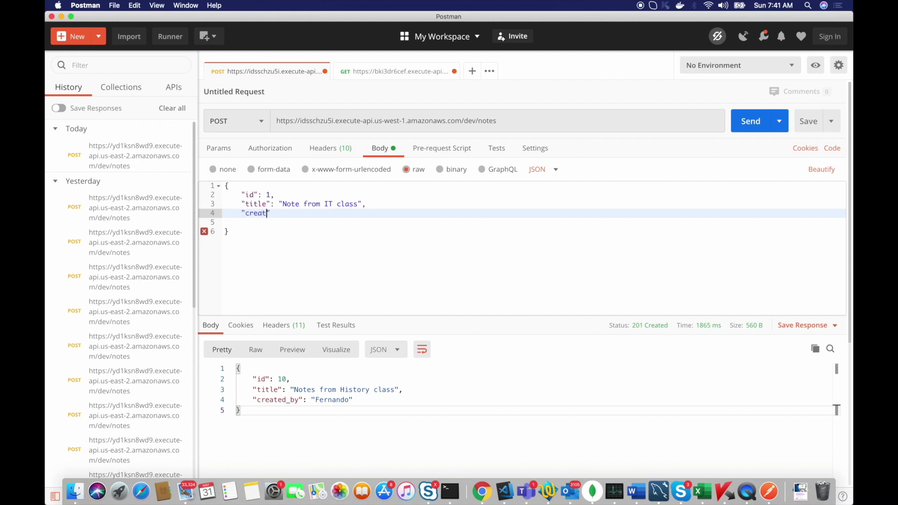
{"action": "type", "text": "created_by\": \"Manoj"}
{"action": "left_click", "coordinate": [745, 122]}
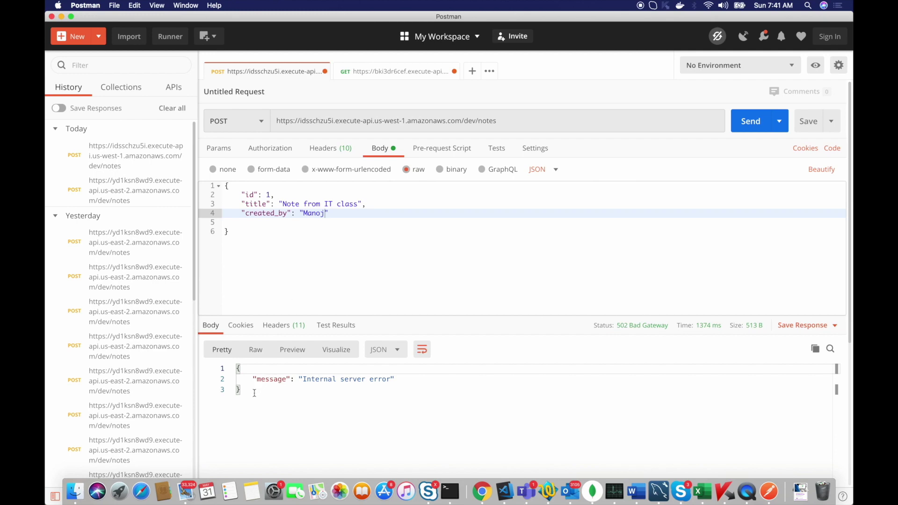
{"action": "left_click_drag", "start_coordinate": [255, 393], "coordinate": [237, 365]}
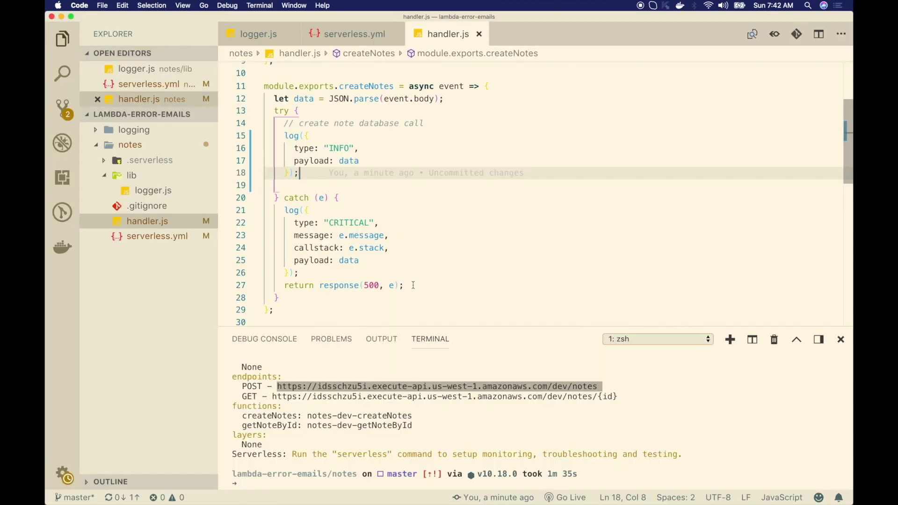
Copy the error-response return statement into the try block after the INFO log.
{"action": "left_click_drag", "start_coordinate": [413, 286], "coordinate": [284, 286]}
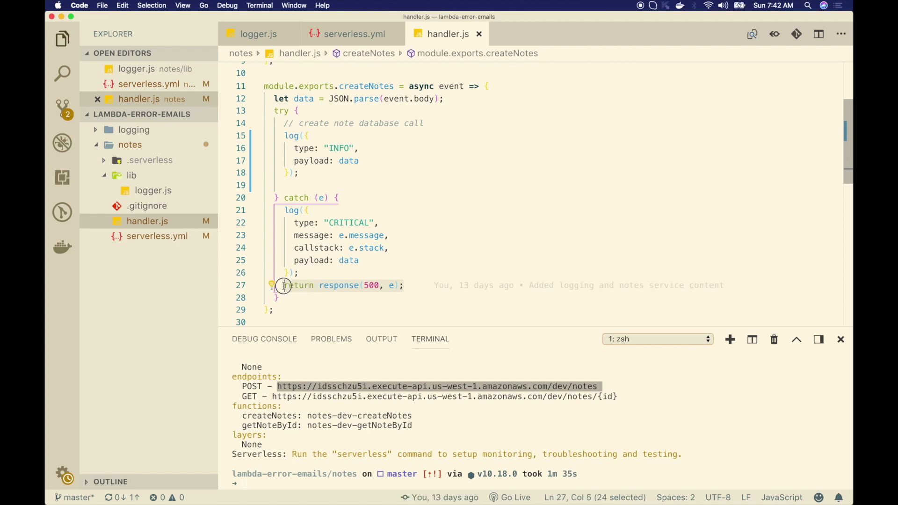
{"action": "left_click", "coordinate": [301, 110]}
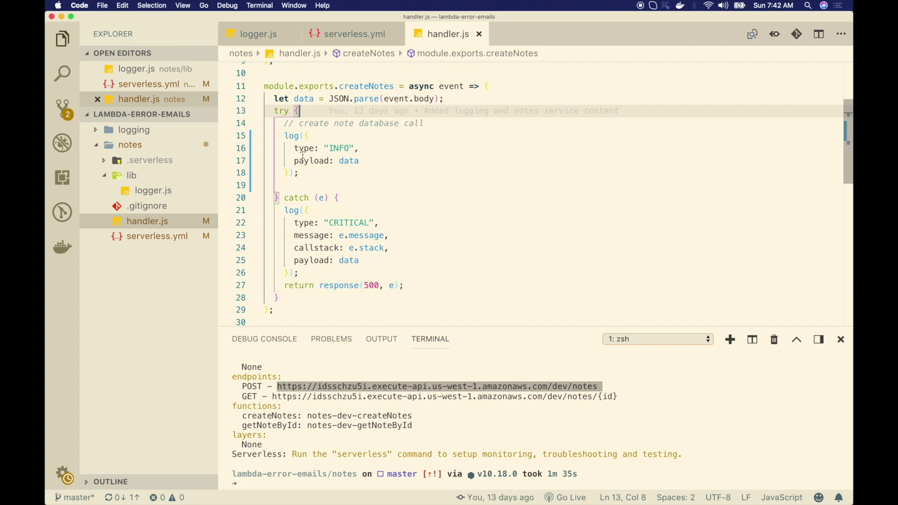
{"action": "left_click", "coordinate": [305, 173]}
{"action": "key", "text": "Return"}
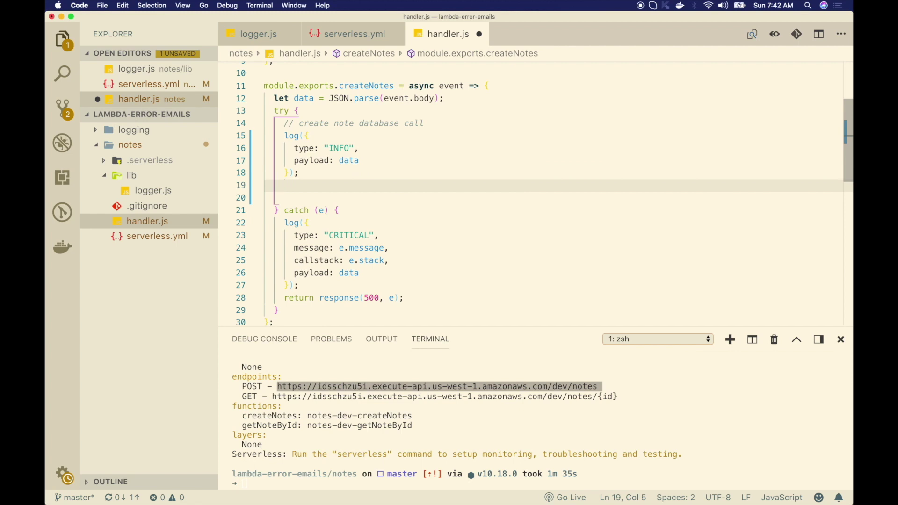
{"action": "key", "text": "cmd+v"}
Change the copied return to response(201, data) and save handler.js.
{"action": "double_click", "coordinate": [371, 186]}
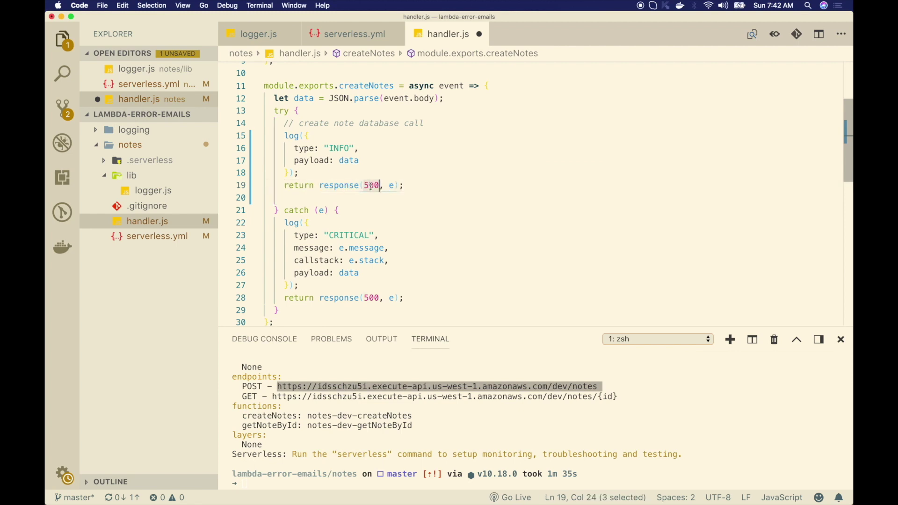
{"action": "type", "text": "201"}
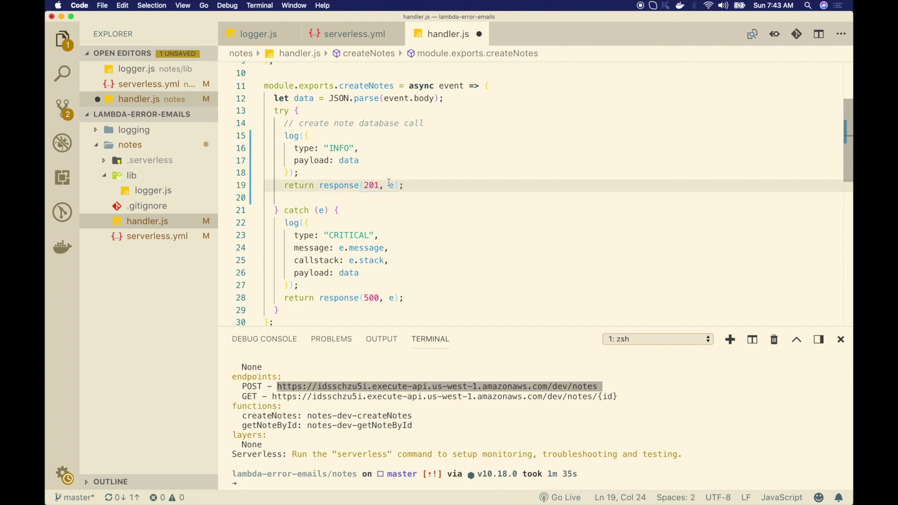
{"action": "double_click", "coordinate": [390, 186]}
{"action": "key", "text": "BackSpace"}
{"action": "double_click", "coordinate": [305, 99]}
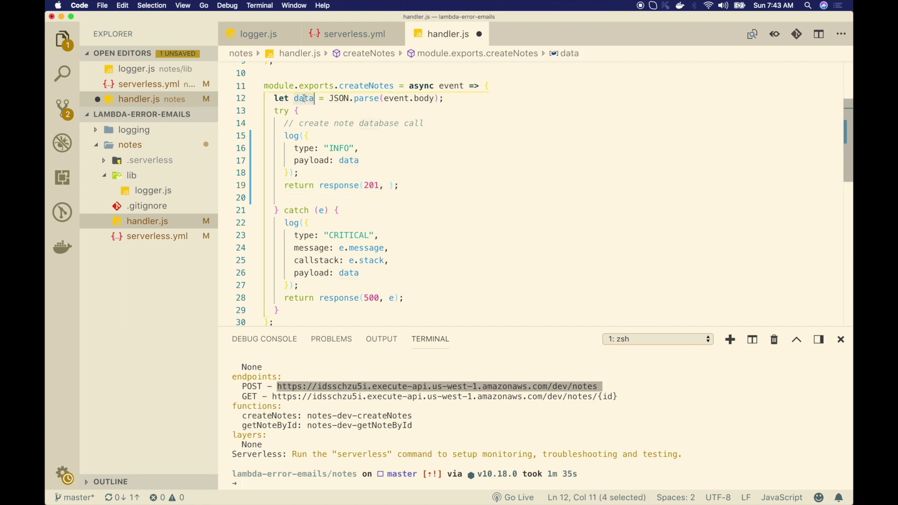
{"action": "key", "text": "super+c"}
{"action": "left_click", "coordinate": [387, 186]}
{"action": "key", "text": "super+v"}
{"action": "key", "text": "super+s"}
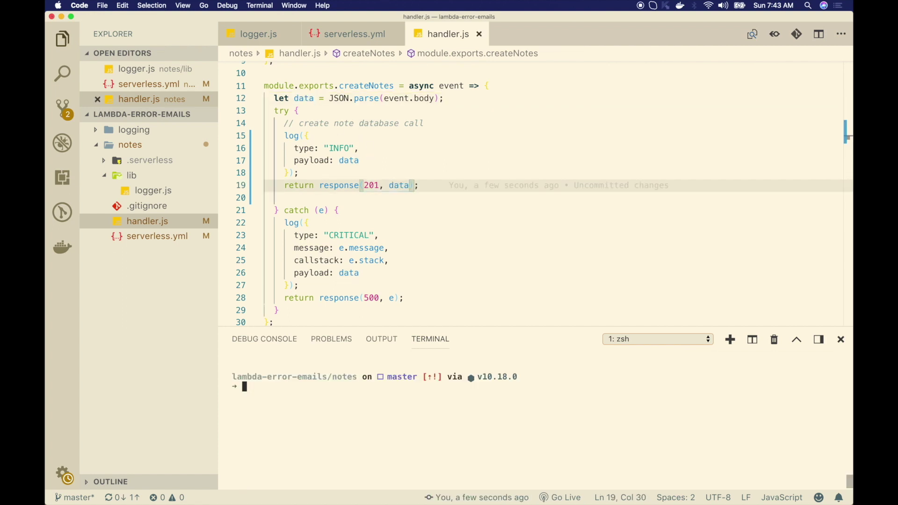
Run sls deploy to redeploy the notes service.
{"action": "type", "text": "sls deploy"}
{"action": "key", "text": "Return"}
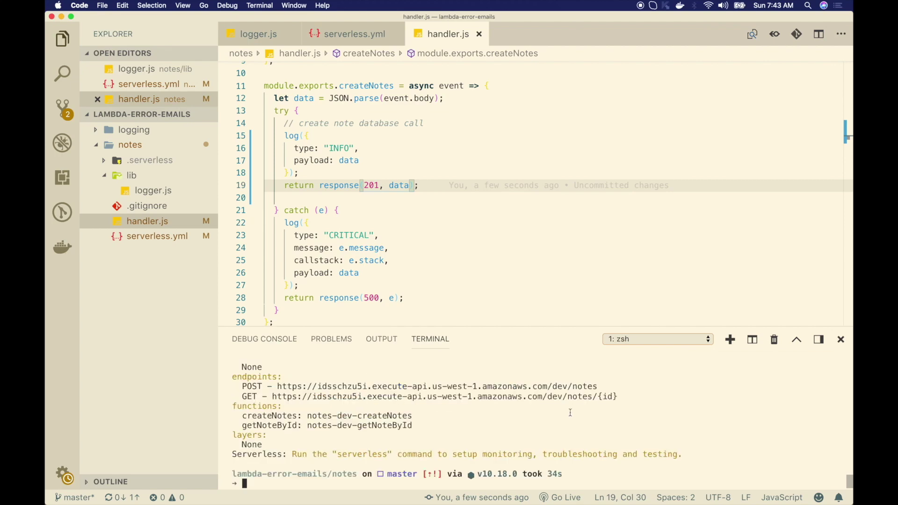
{"action": "key", "text": "ctrl+Up"}
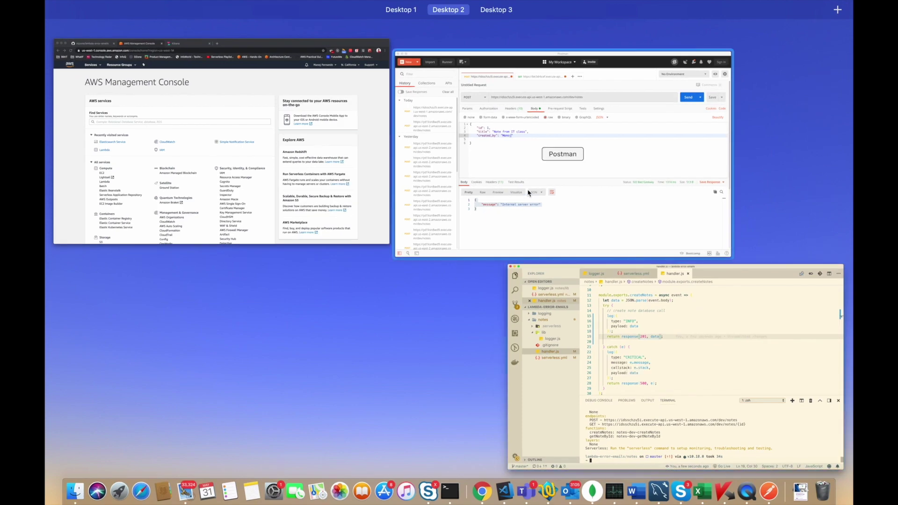
Resend the POST /dev/notes request and inspect the 201 Created JSON response.
{"action": "left_click", "coordinate": [700, 189]}
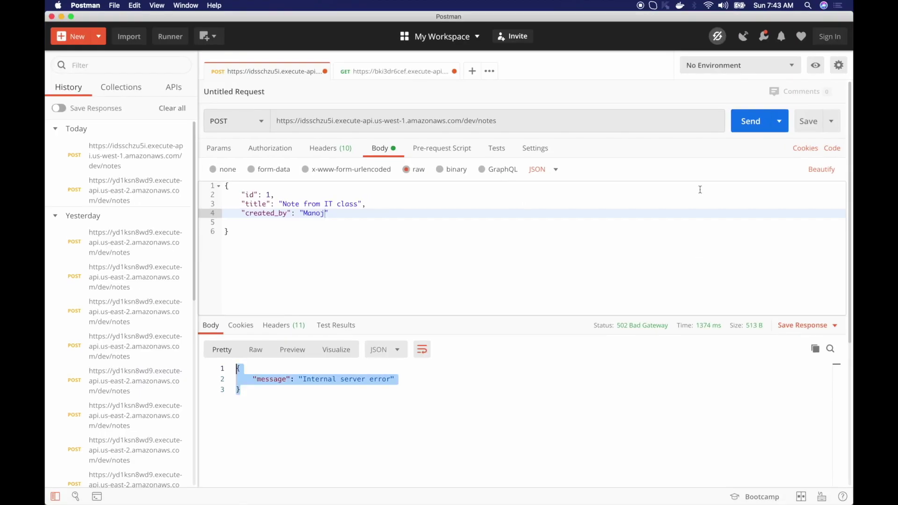
{"action": "left_click", "coordinate": [751, 121]}
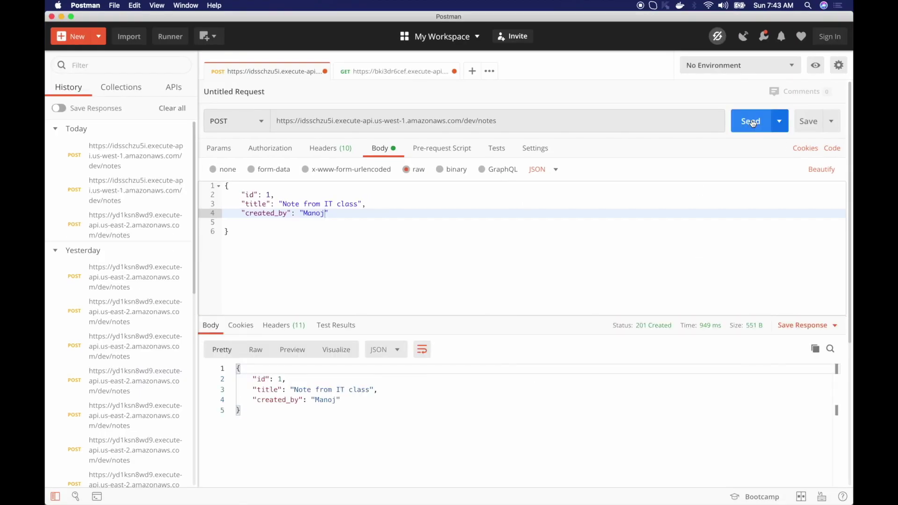
{"action": "left_click_drag", "start_coordinate": [247, 412], "coordinate": [220, 353]}
{"action": "key", "text": "ctrl+Up"}
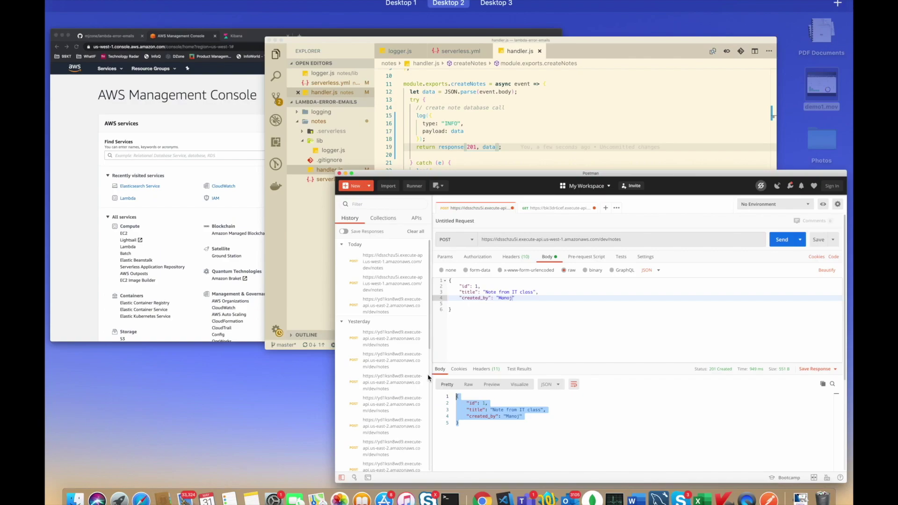
Find CloudWatch via Services search and open Logs > Log groups showing three Lambda groups.
{"action": "left_click", "coordinate": [286, 192]}
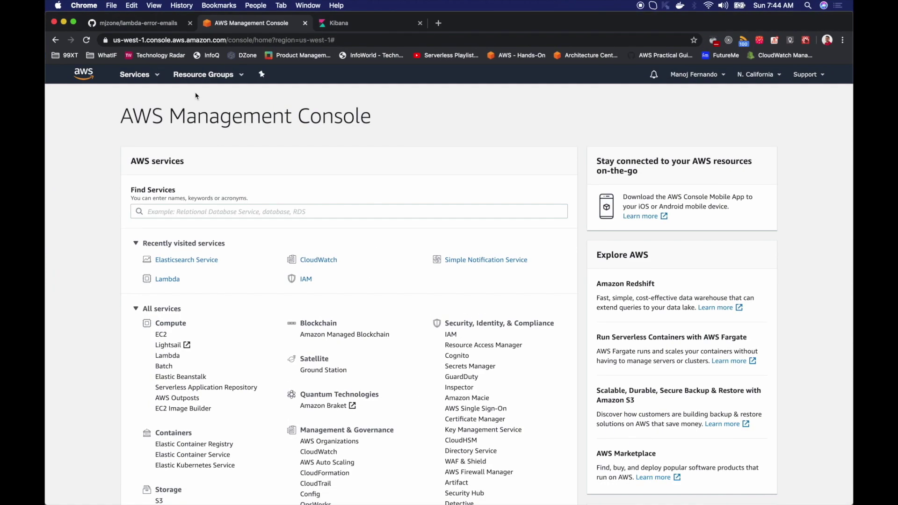
{"action": "left_click", "coordinate": [154, 77]}
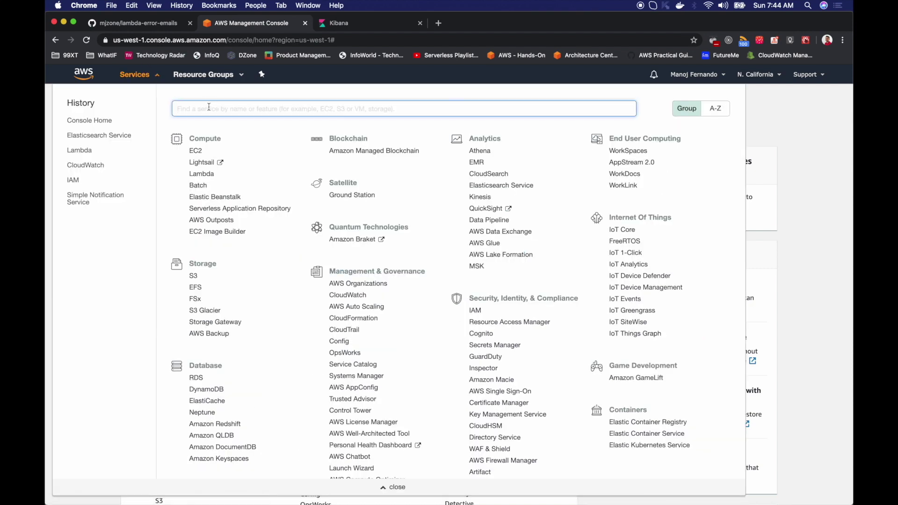
{"action": "type", "text": "cloud"}
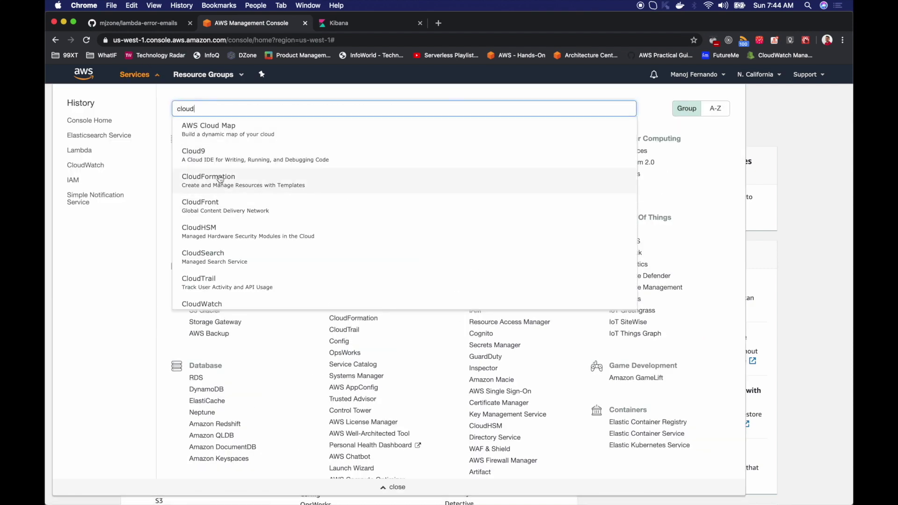
{"action": "type", "text": "war"}
{"action": "key", "text": "BackSpace"}
{"action": "type", "text": "t"}
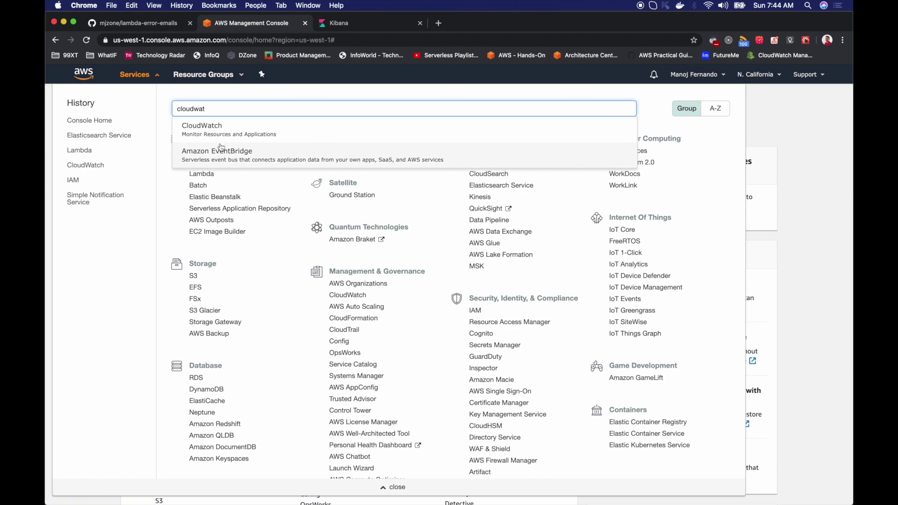
{"action": "left_click", "coordinate": [220, 135]}
{"action": "left_click", "coordinate": [58, 183]}
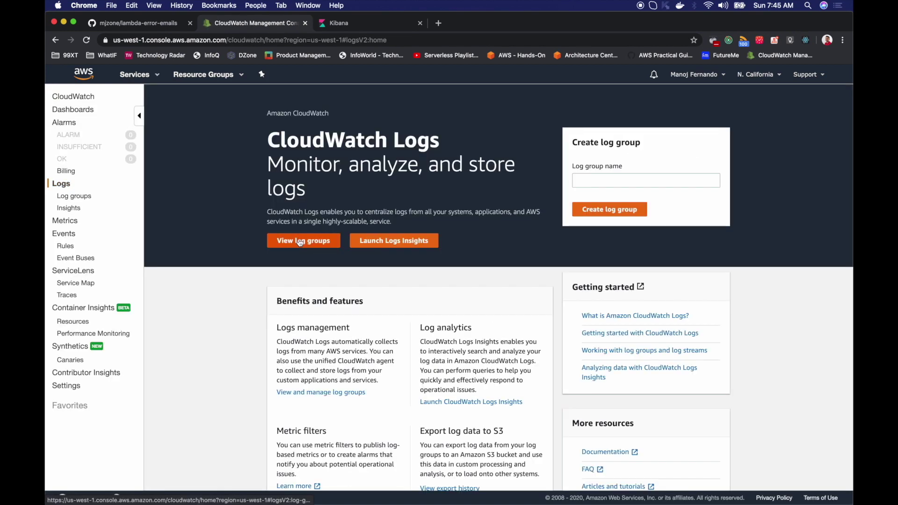
{"action": "left_click", "coordinate": [302, 242]}
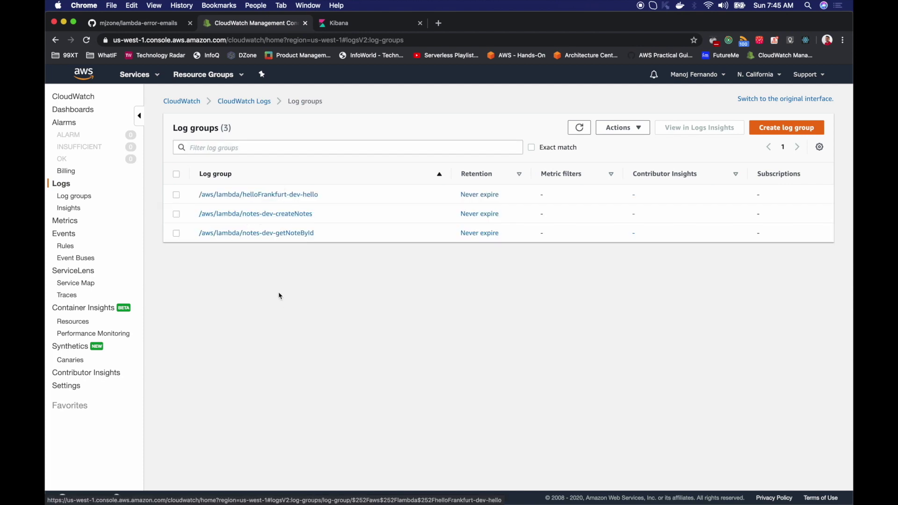
{"action": "left_click", "coordinate": [156, 75]}
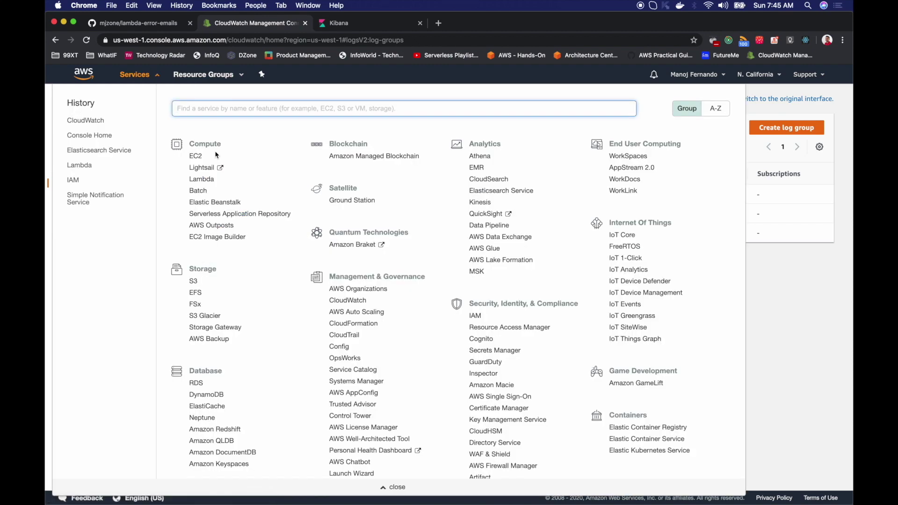
Filter Lambda functions by 'createNotes' and open notes-dev-createNotes on its Monitoring tab.
{"action": "type", "text": "lamd"}
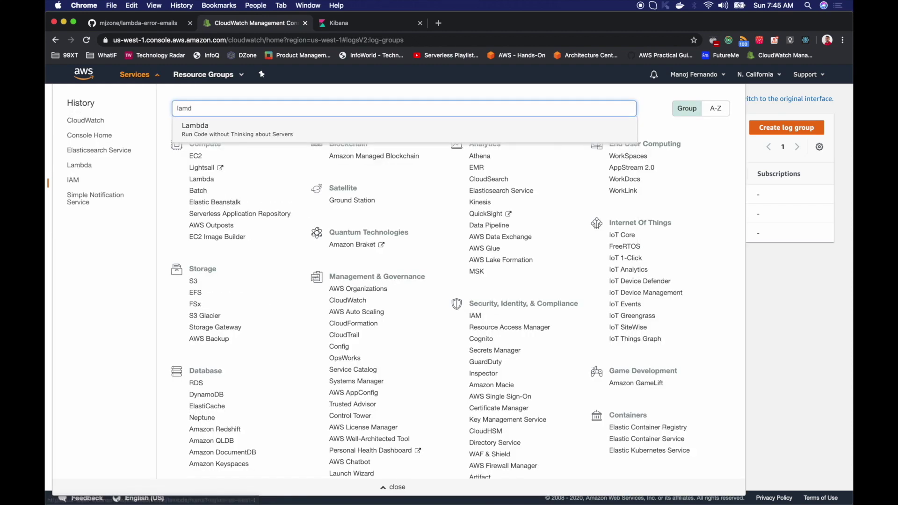
{"action": "left_click", "coordinate": [197, 133]}
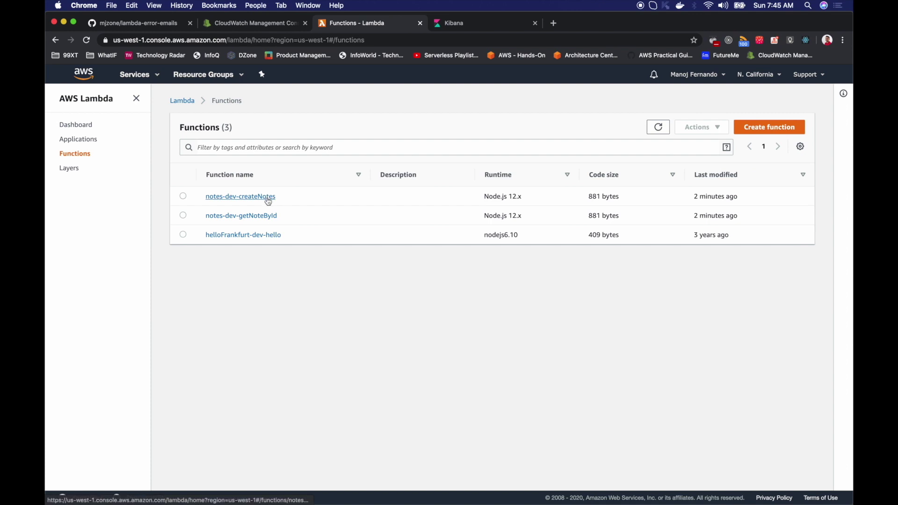
{"action": "left_click", "coordinate": [260, 147]}
{"action": "type", "text": "create"}
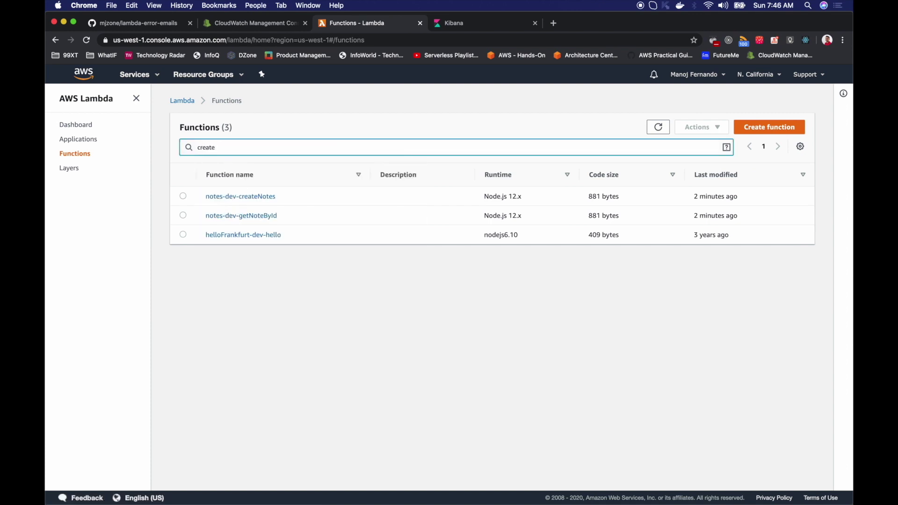
{"action": "type", "text": "Notes"}
{"action": "key", "text": "Return"}
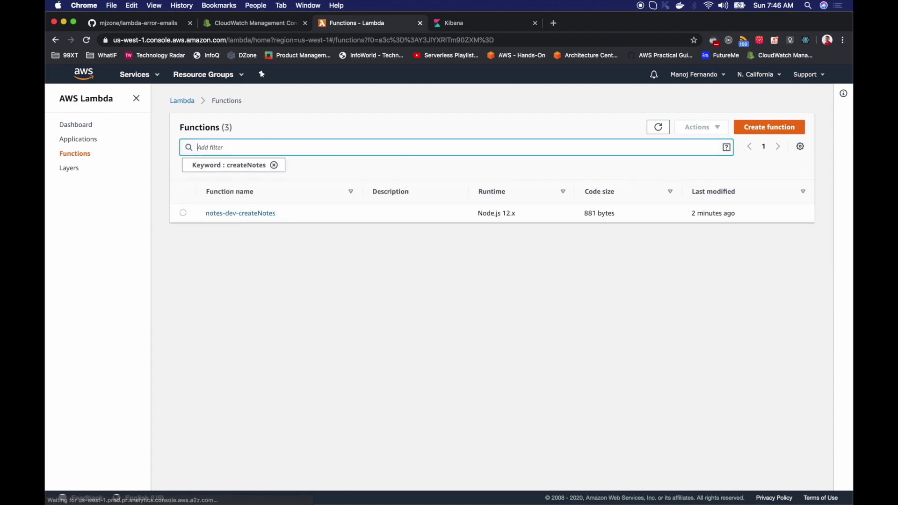
{"action": "left_click", "coordinate": [245, 213]}
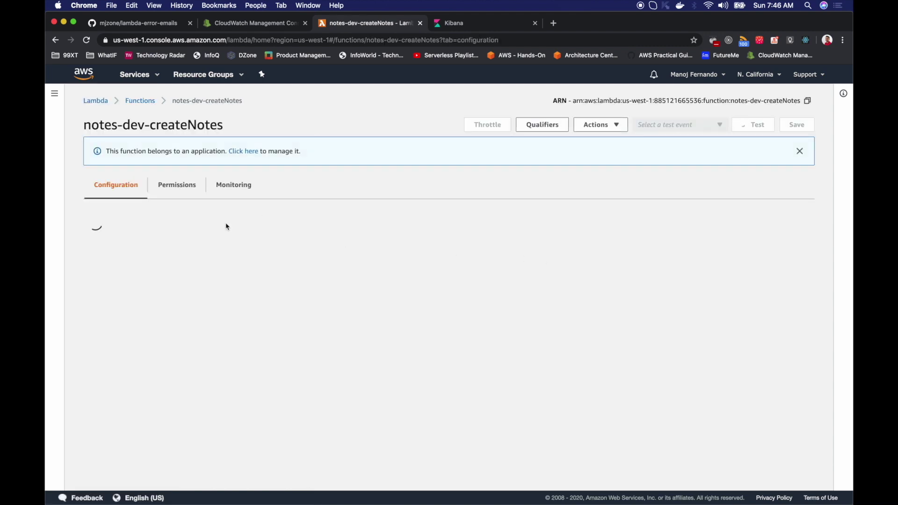
{"action": "left_click", "coordinate": [239, 192]}
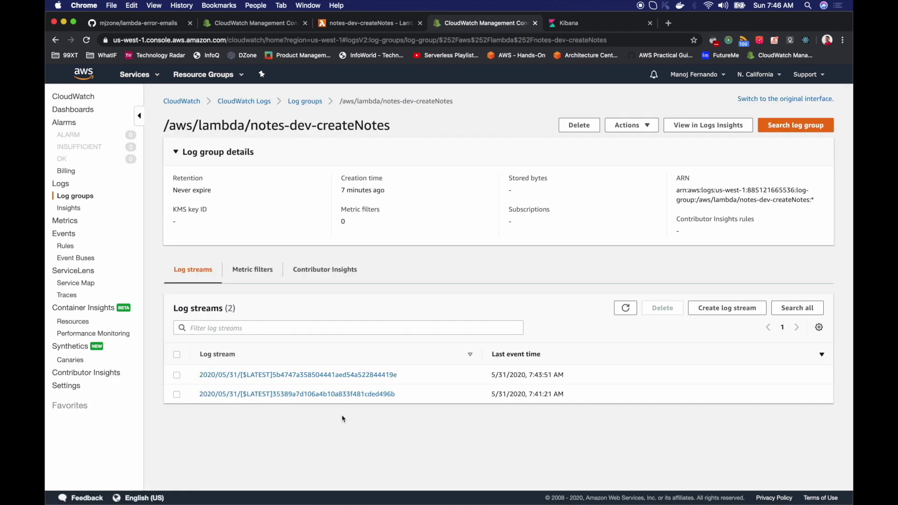
Open the newest log stream and expand the INFO event to examine its id, title and created_by payload.
{"action": "left_click", "coordinate": [354, 376]}
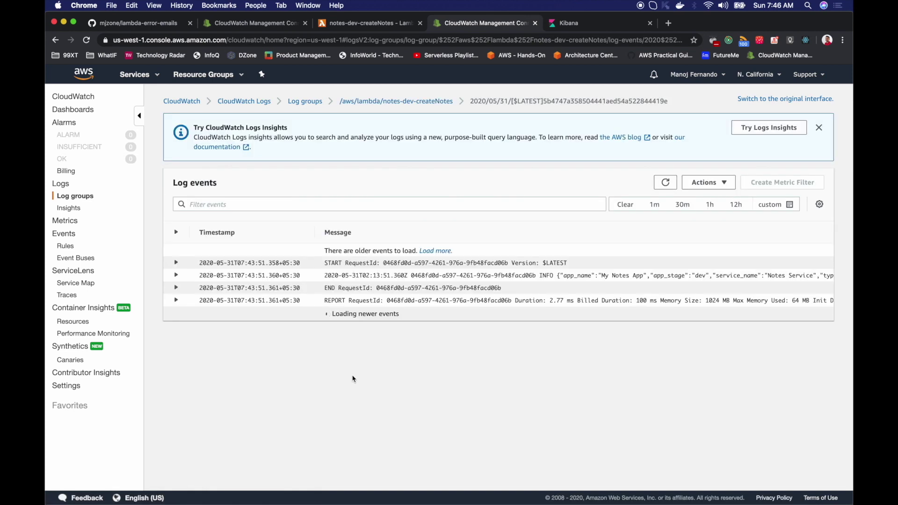
{"action": "left_click", "coordinate": [178, 276]}
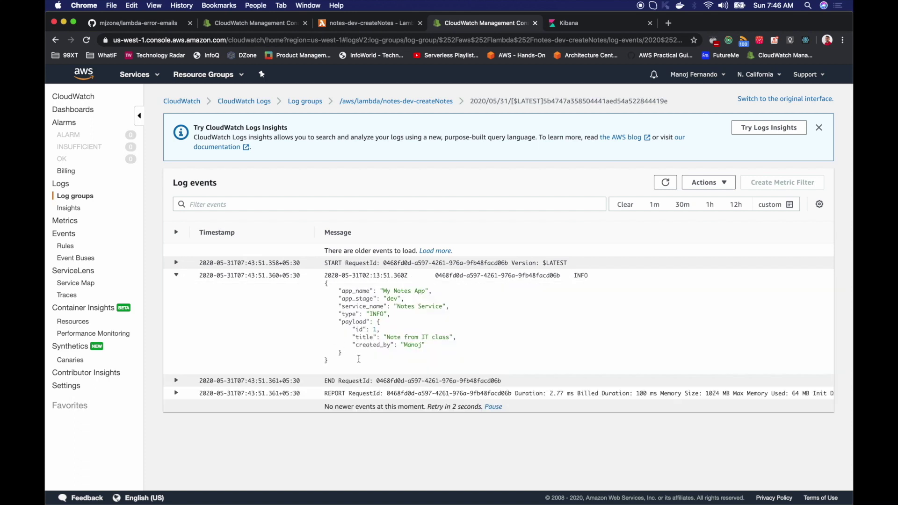
{"action": "left_click_drag", "start_coordinate": [329, 363], "coordinate": [323, 284]}
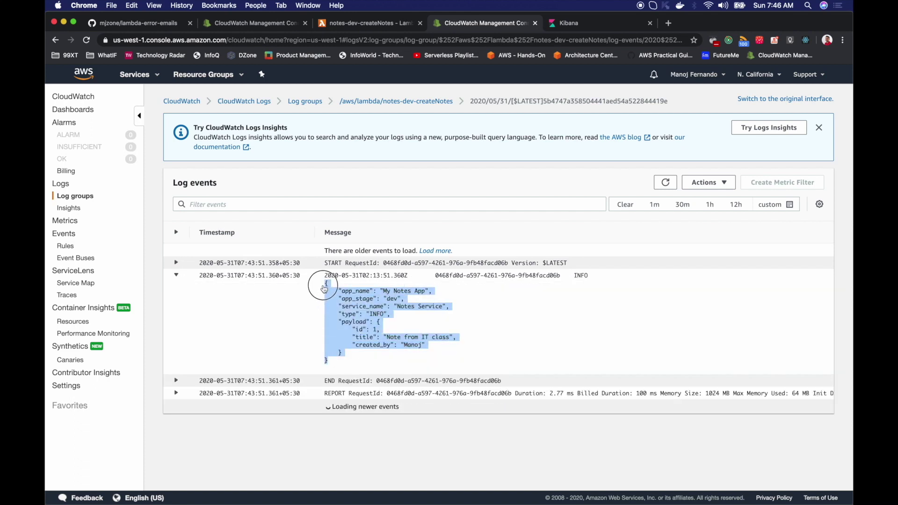
{"action": "left_click", "coordinate": [342, 339]}
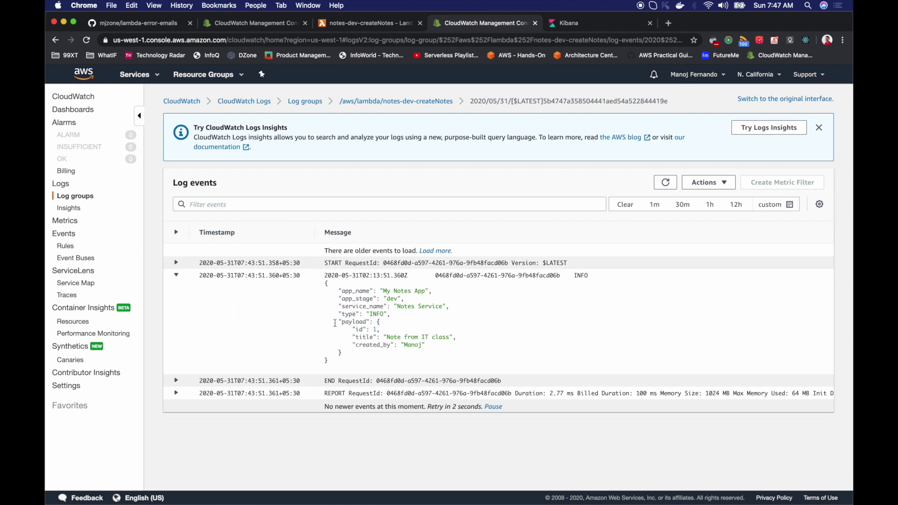
{"action": "left_click_drag", "start_coordinate": [335, 323], "coordinate": [456, 353]}
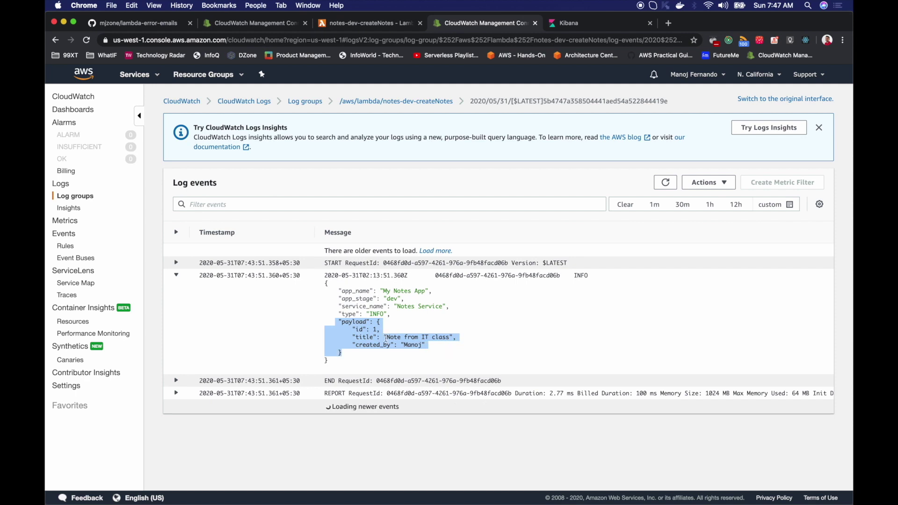
{"action": "double_click", "coordinate": [372, 345]}
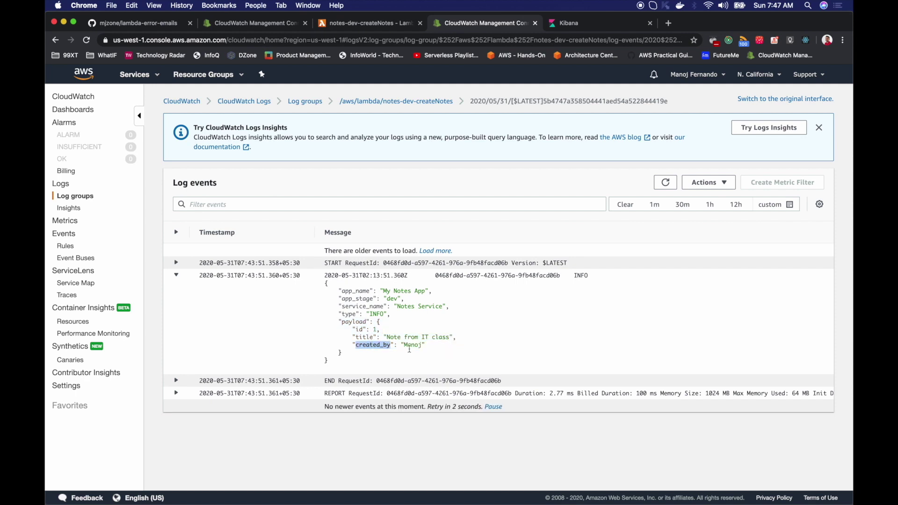
{"action": "left_click", "coordinate": [358, 322]}
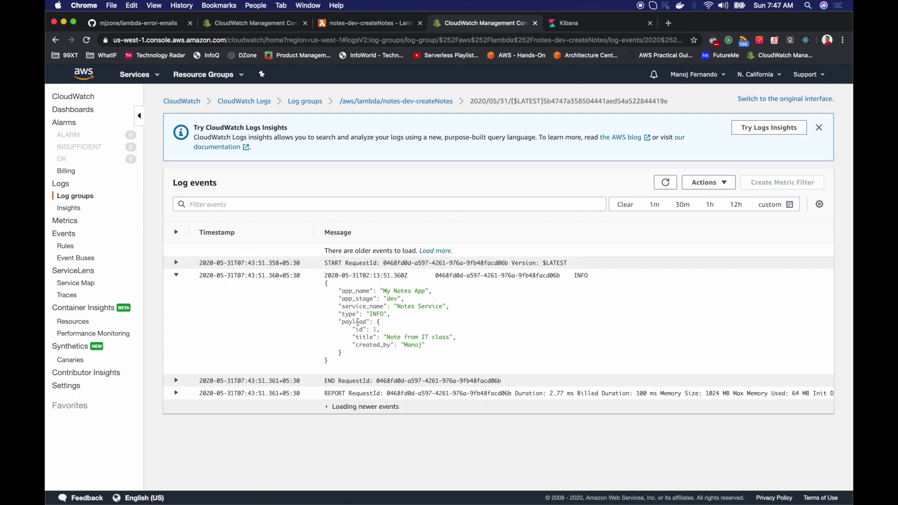
{"action": "left_click", "coordinate": [387, 102]}
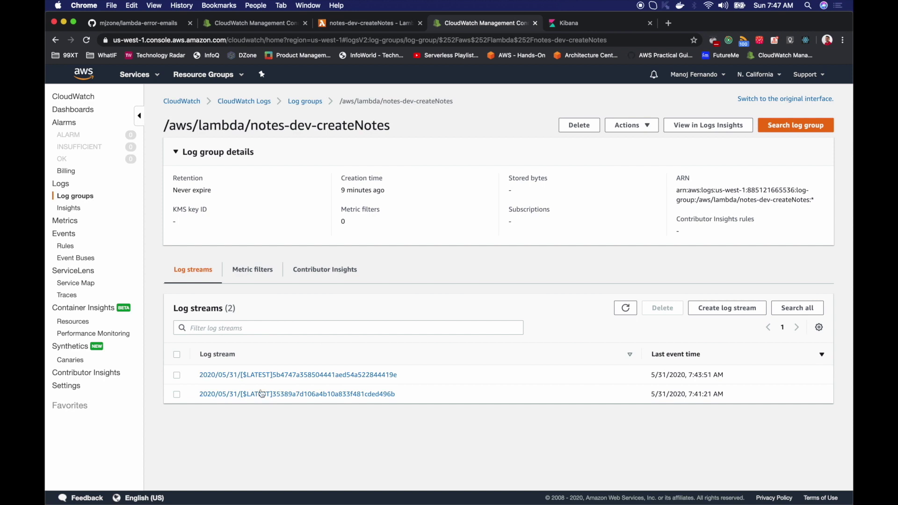
Choose Create Elasticsearch subscription filter from the log group's Actions menu.
{"action": "left_click", "coordinate": [642, 127]}
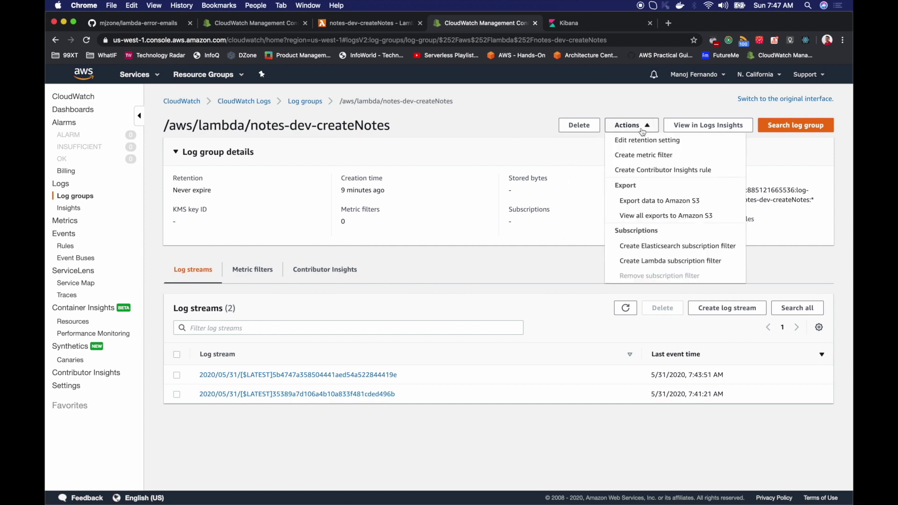
{"action": "left_click", "coordinate": [648, 250]}
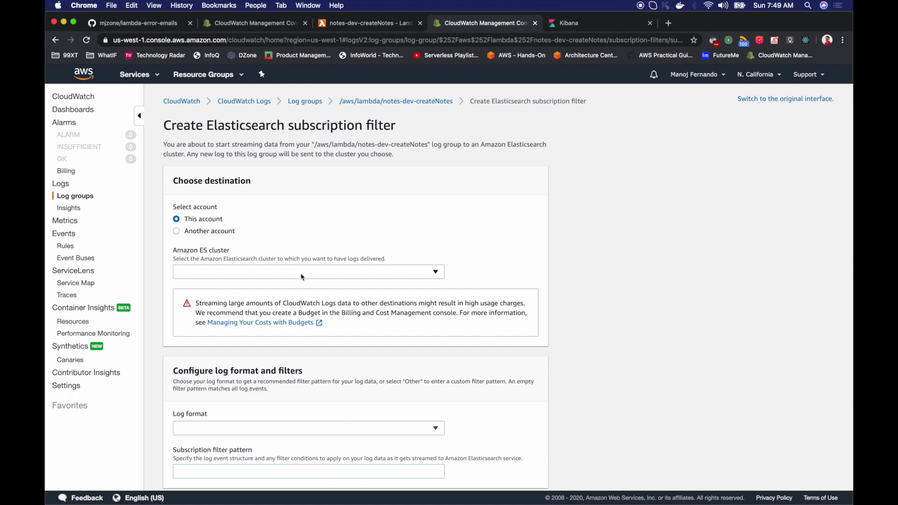
{"action": "left_click", "coordinate": [147, 79]}
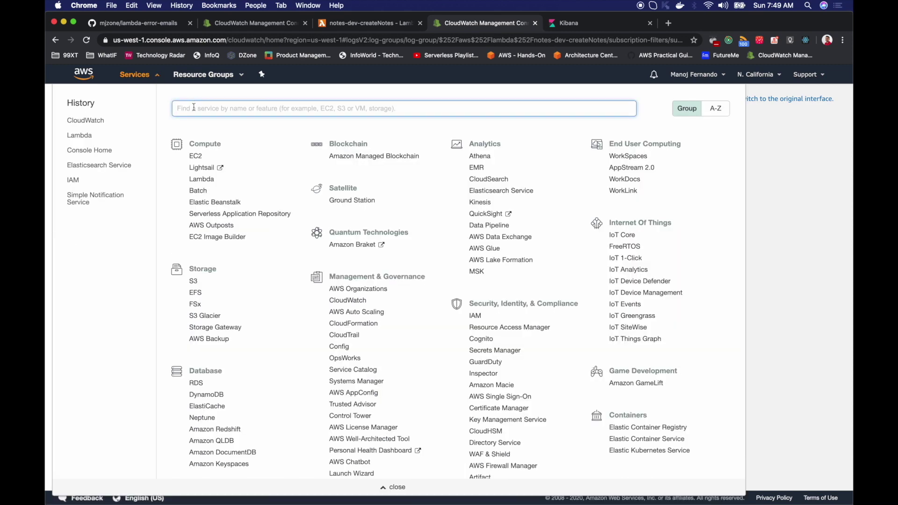
Open Amazon Elasticsearch Service in a new browser tab.
{"action": "type", "text": "elasticsea"}
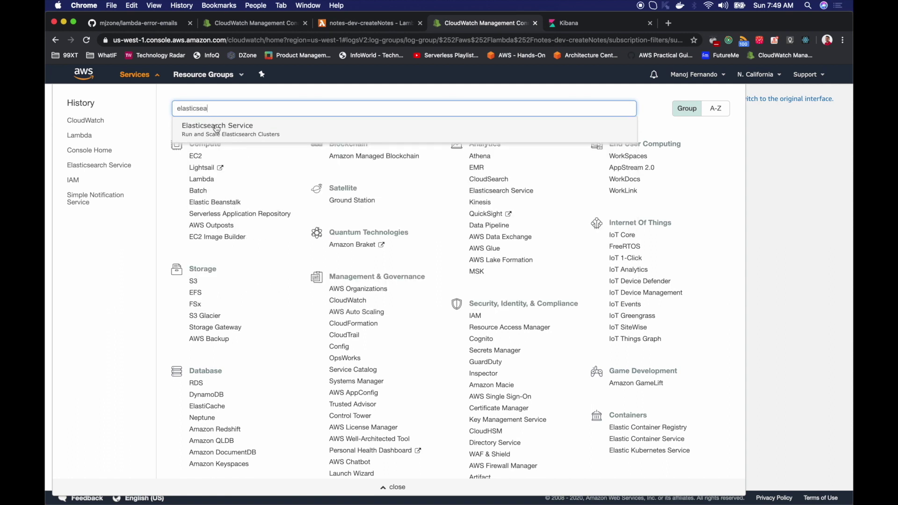
{"action": "right_click", "coordinate": [216, 127]}
{"action": "left_click", "coordinate": [247, 131]}
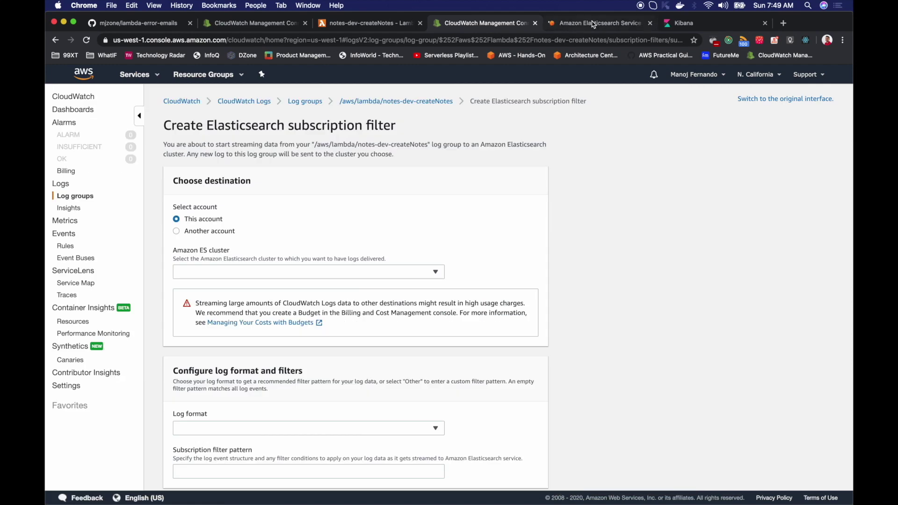
{"action": "left_click", "coordinate": [593, 24]}
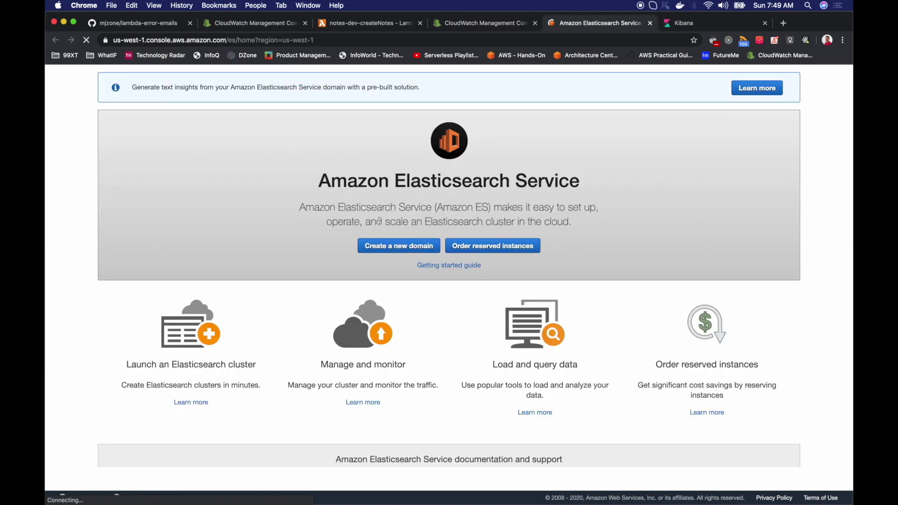
Create a new domain with the Development and testing deployment type on version 7.4 (latest).
{"action": "left_click", "coordinate": [392, 248]}
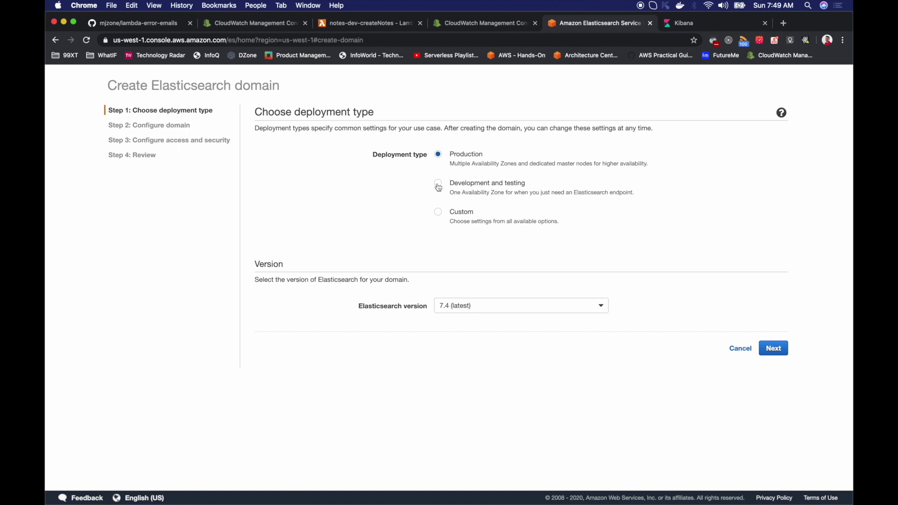
{"action": "left_click", "coordinate": [439, 187]}
{"action": "left_click", "coordinate": [490, 309]}
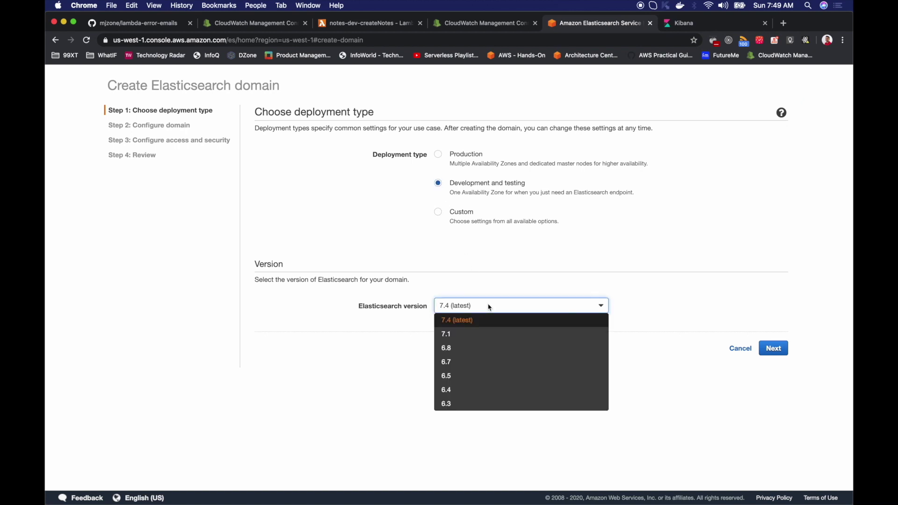
{"action": "left_click", "coordinate": [477, 319]}
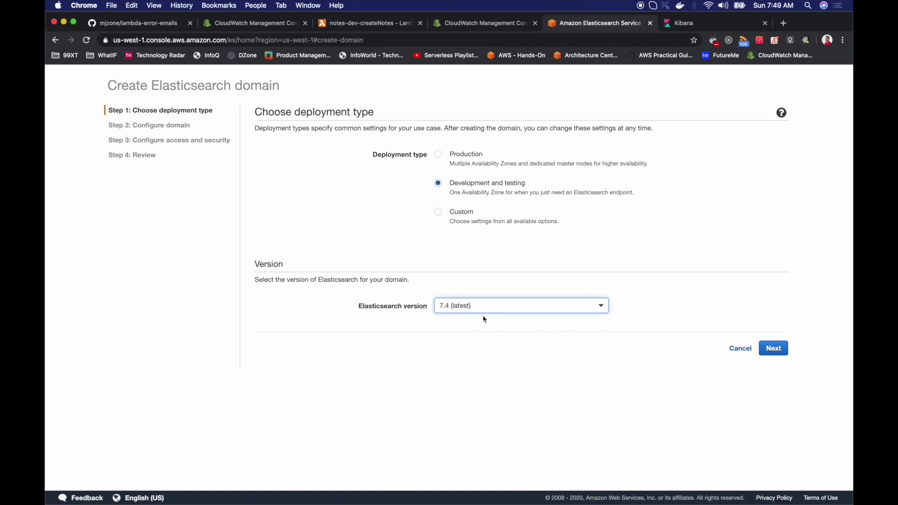
{"action": "left_click", "coordinate": [774, 348]}
Name the domain 'notes-cluster', choose t2.small.elasticsearch instances, and continue to access settings.
{"action": "type", "text": "notes-"}
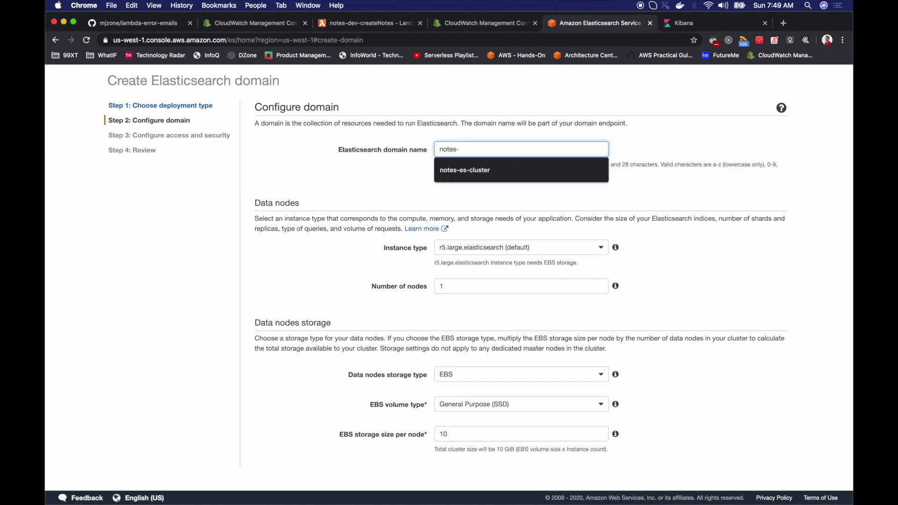
{"action": "type", "text": "cluster"}
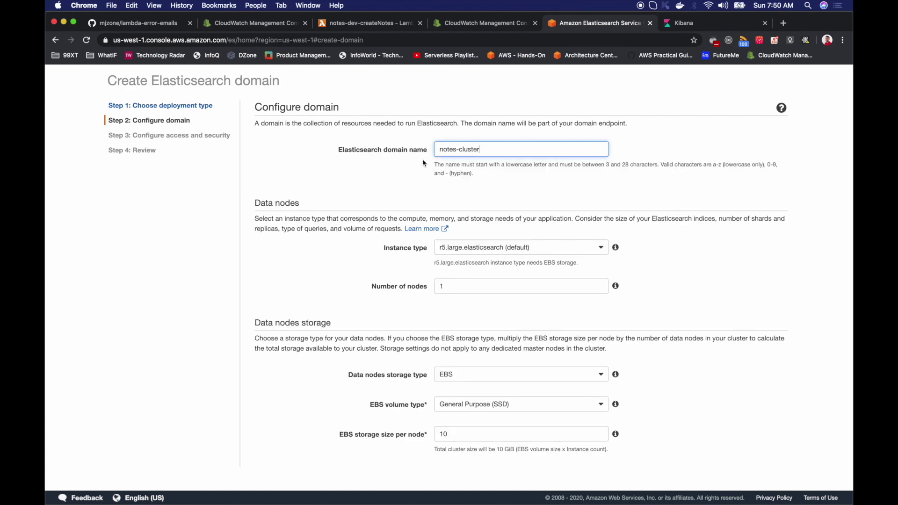
{"action": "left_click", "coordinate": [514, 251]}
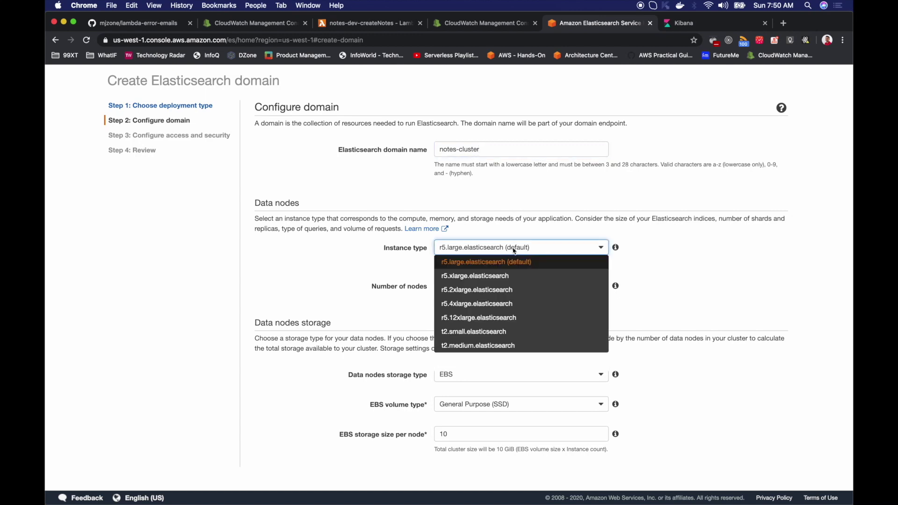
{"action": "scroll", "coordinate": [510, 300], "scroll_direction": "down", "scroll_amount": 2}
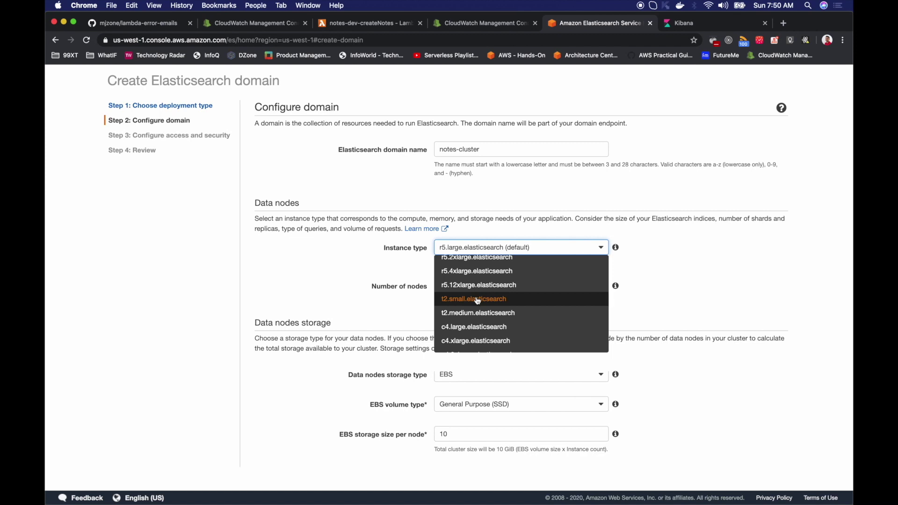
{"action": "left_click", "coordinate": [477, 300]}
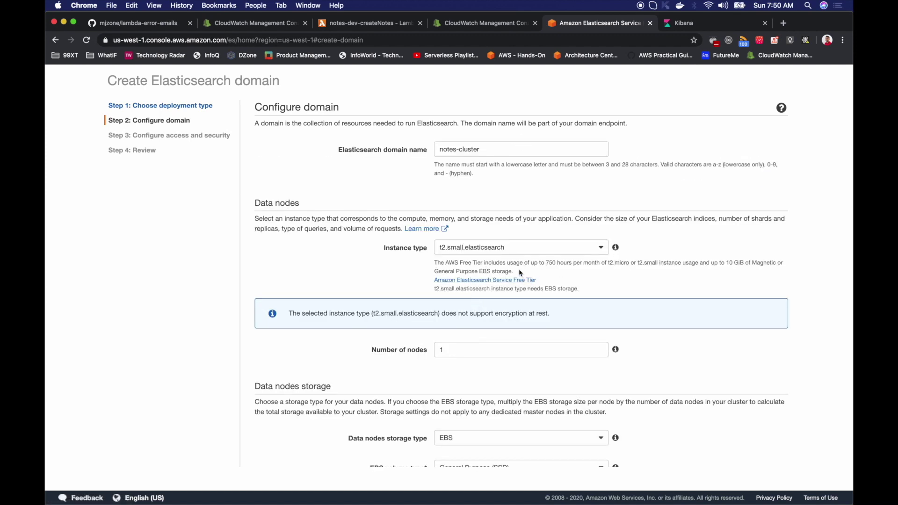
{"action": "scroll", "coordinate": [444, 382], "scroll_direction": "down", "scroll_amount": 5}
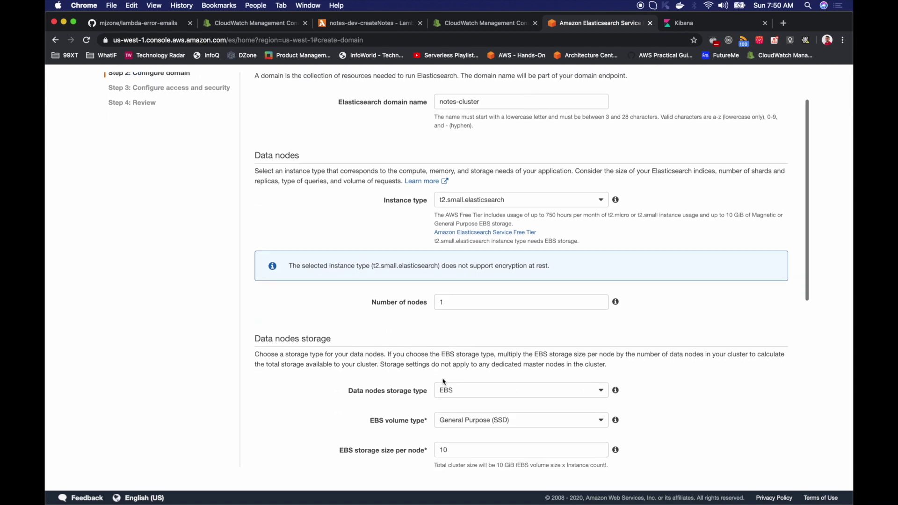
{"action": "scroll", "coordinate": [444, 382], "scroll_direction": "down", "scroll_amount": 3}
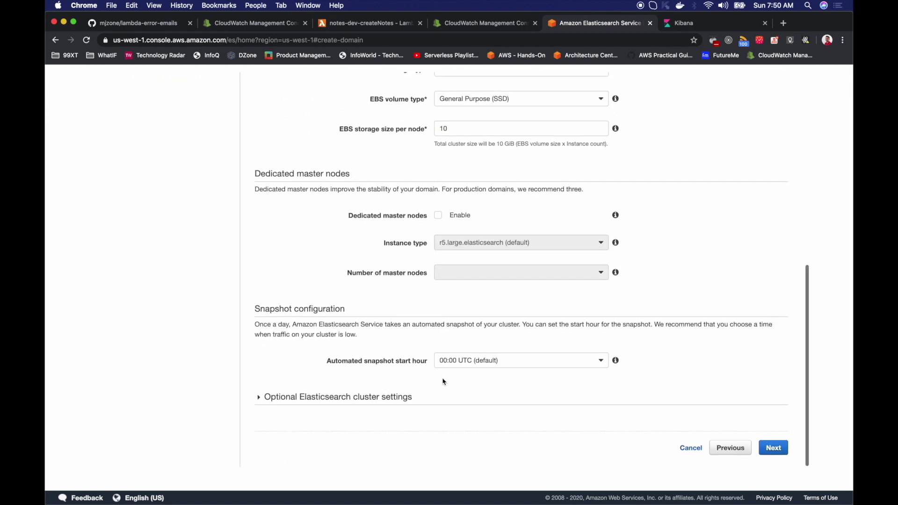
{"action": "left_click", "coordinate": [774, 448]}
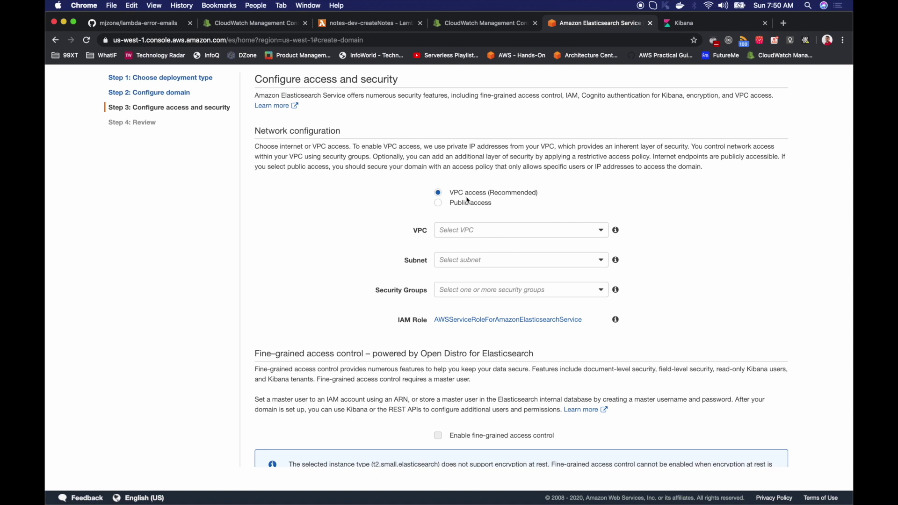
{"action": "left_click", "coordinate": [438, 204]}
Keep Custom access policy and add an element of type IPv4 address with action Allow.
{"action": "scroll", "coordinate": [430, 262], "scroll_direction": "down", "scroll_amount": 5}
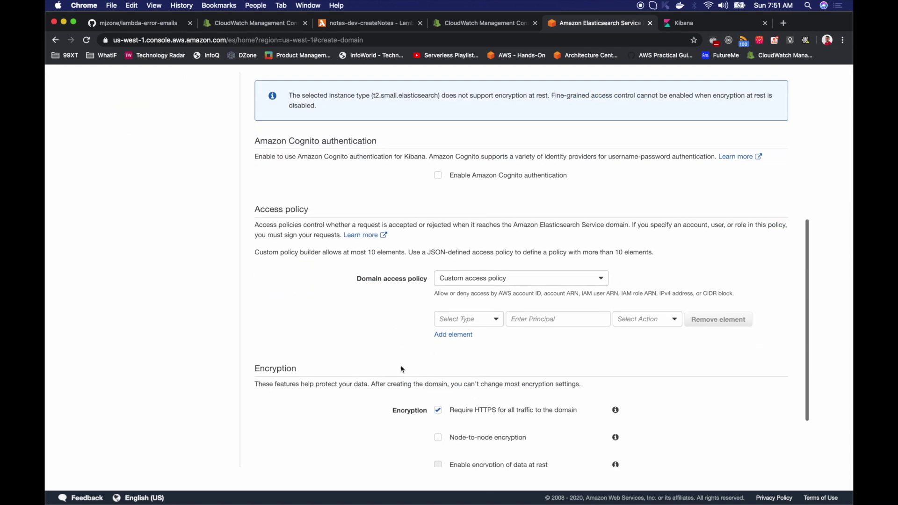
{"action": "left_click", "coordinate": [500, 280]}
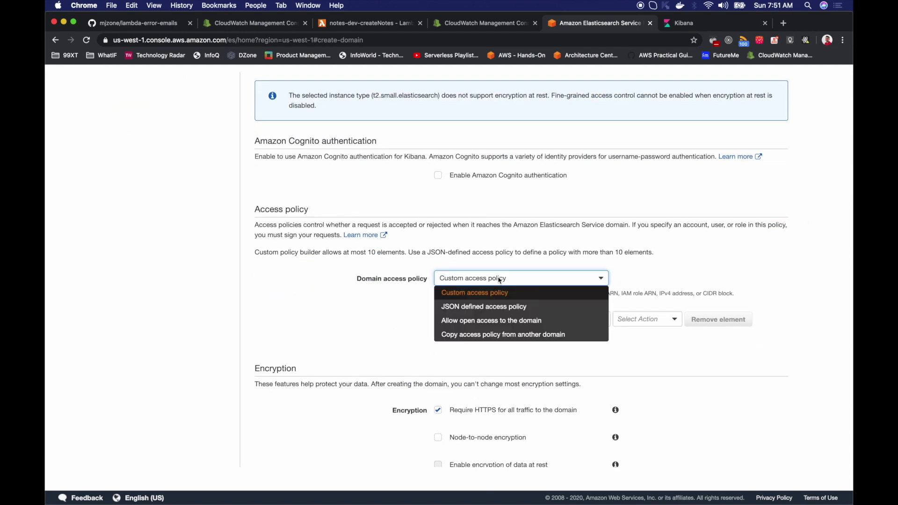
{"action": "left_click", "coordinate": [498, 280]}
{"action": "left_click", "coordinate": [479, 320]}
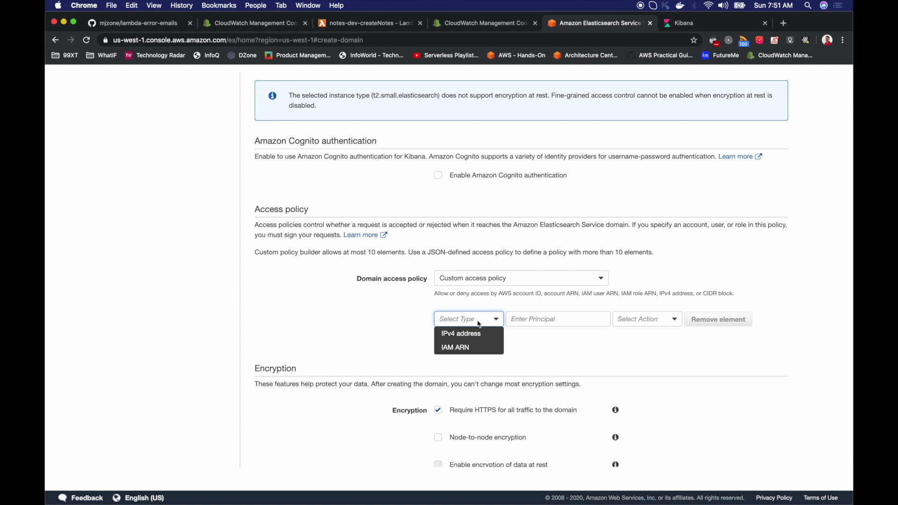
{"action": "left_click", "coordinate": [463, 334]}
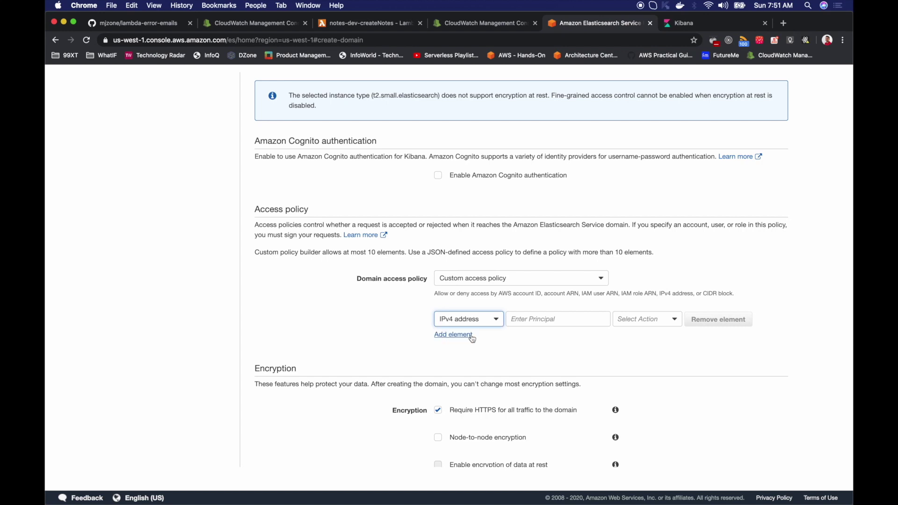
{"action": "left_click", "coordinate": [552, 318]}
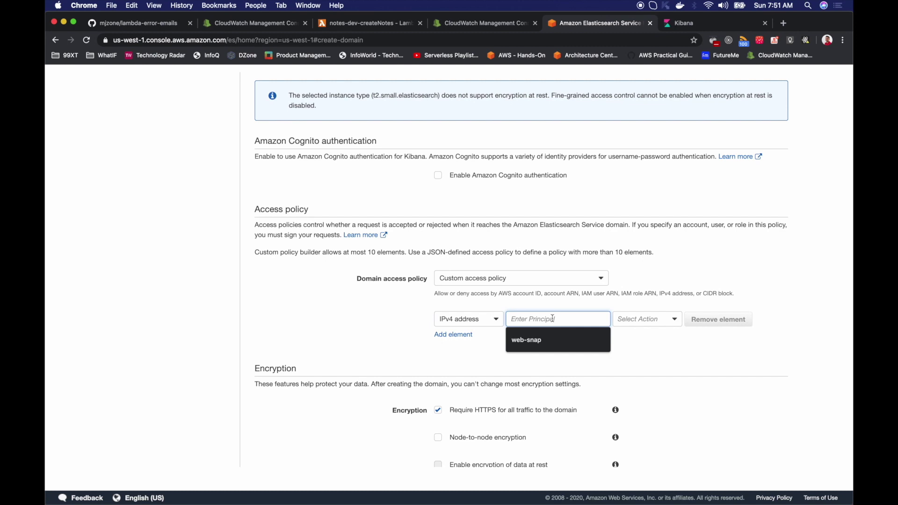
{"action": "left_click", "coordinate": [669, 323]}
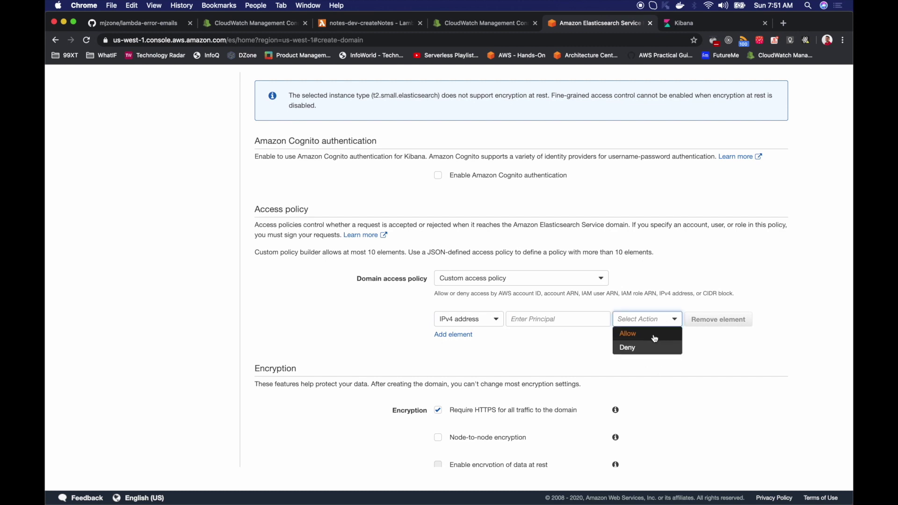
{"action": "left_click", "coordinate": [628, 333]}
{"action": "left_click", "coordinate": [541, 319]}
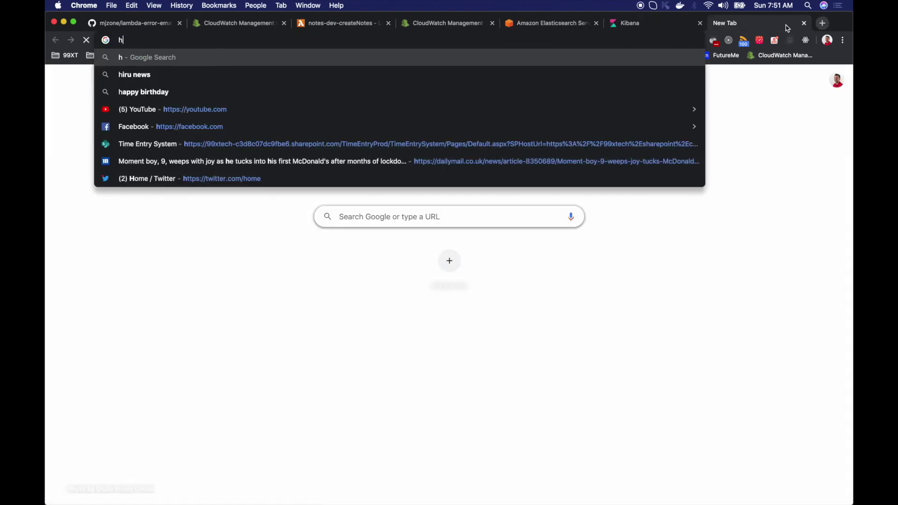
{"action": "type", "text": "at is m"}
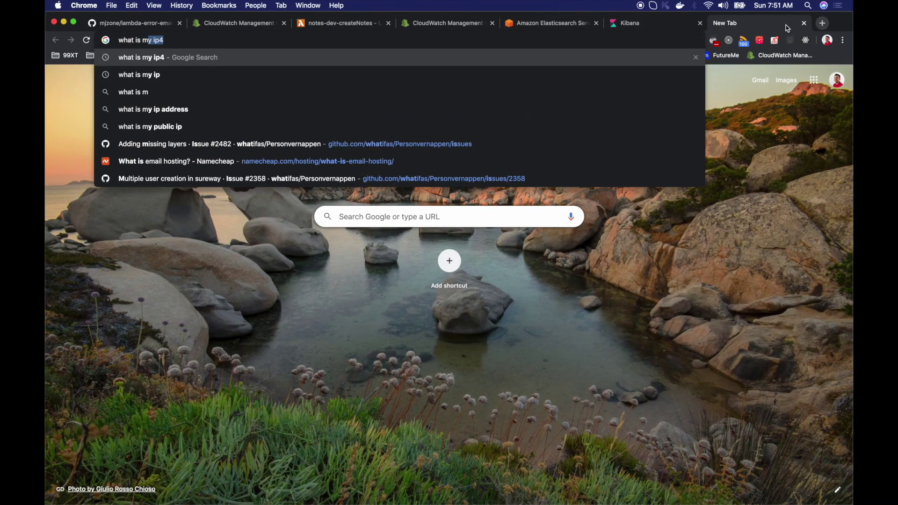
Look up and copy your public IPv4 address from whatismyip.host, then return to the domain wizard.
{"action": "key", "text": "Up"}
{"action": "key", "text": "Down"}
{"action": "key", "text": "Return"}
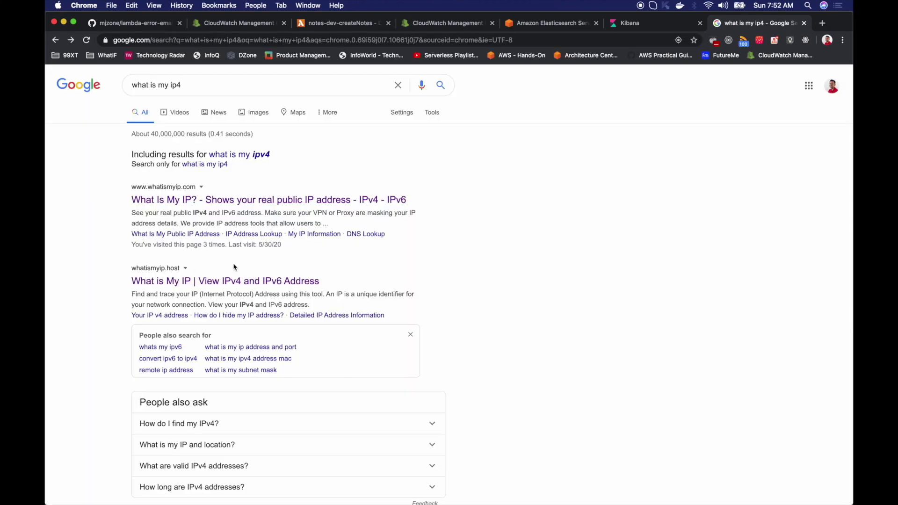
{"action": "left_click", "coordinate": [251, 286]}
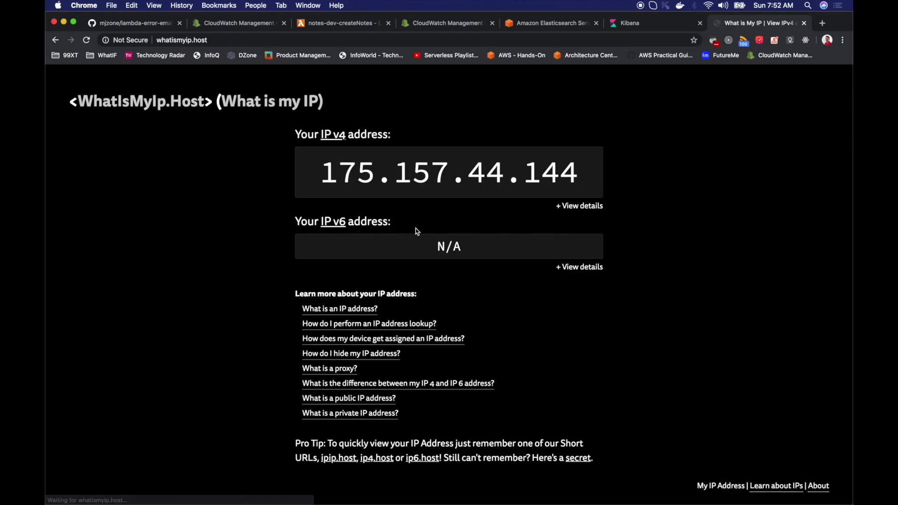
{"action": "left_click_drag", "start_coordinate": [319, 174], "coordinate": [595, 185]}
{"action": "key", "text": "super+c"}
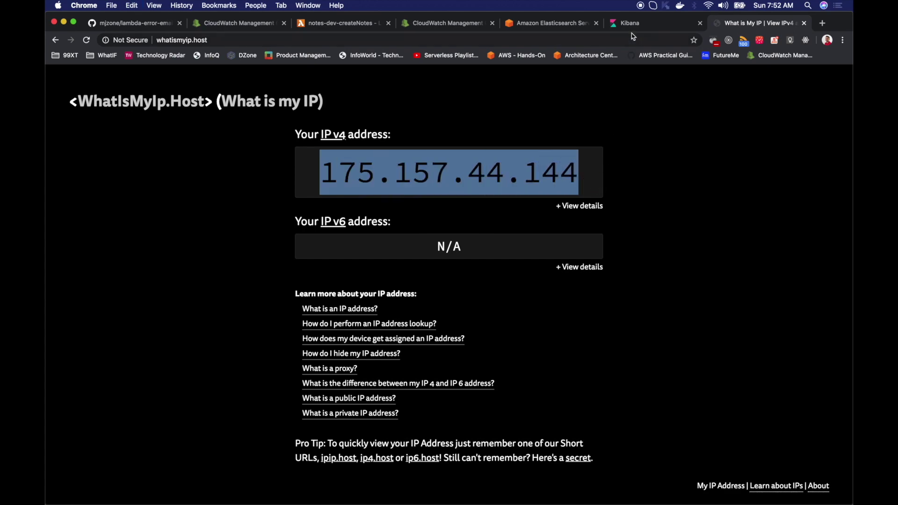
{"action": "left_click", "coordinate": [548, 23]}
{"action": "left_click", "coordinate": [544, 316]}
Paste the public IP into the IPv4 policy element and uncheck Require HTTPS.
{"action": "key", "text": "super+v"}
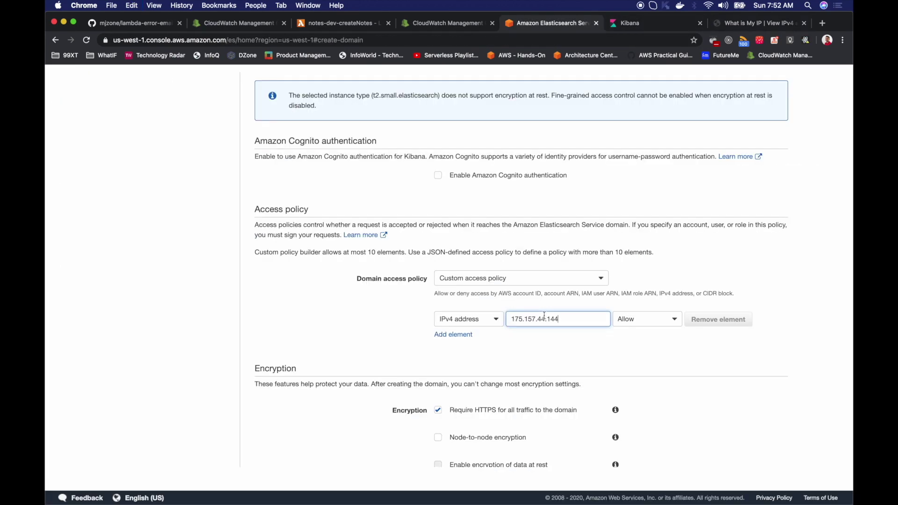
{"action": "left_click", "coordinate": [631, 364]}
{"action": "scroll", "coordinate": [515, 374], "scroll_direction": "down", "scroll_amount": 4}
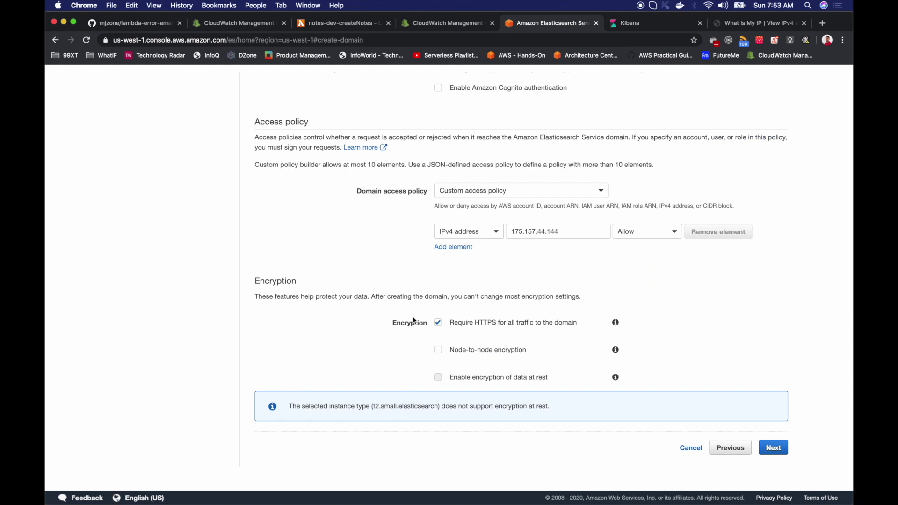
{"action": "left_click", "coordinate": [439, 326]}
Review the access policy JSON showing the allowed IP and confirm creating the notes-cluster domain.
{"action": "left_click", "coordinate": [776, 449]}
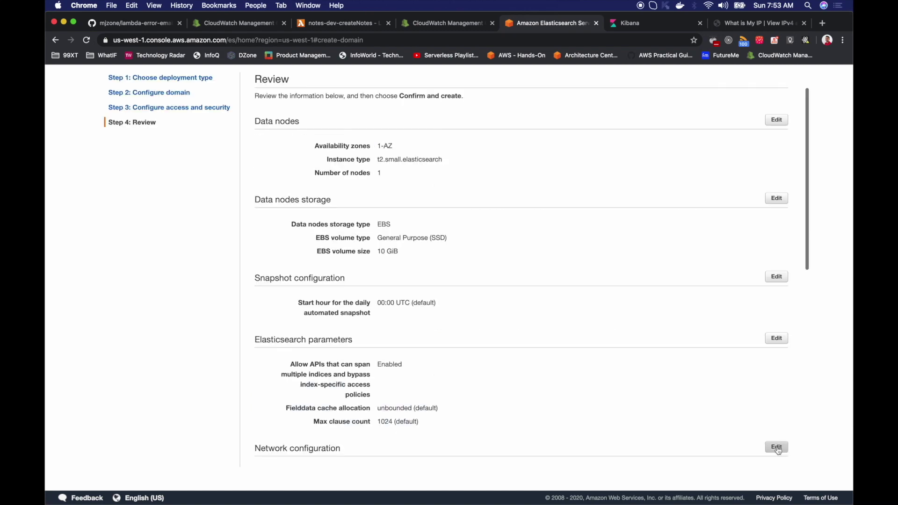
{"action": "scroll", "coordinate": [518, 371], "scroll_direction": "down", "scroll_amount": 9}
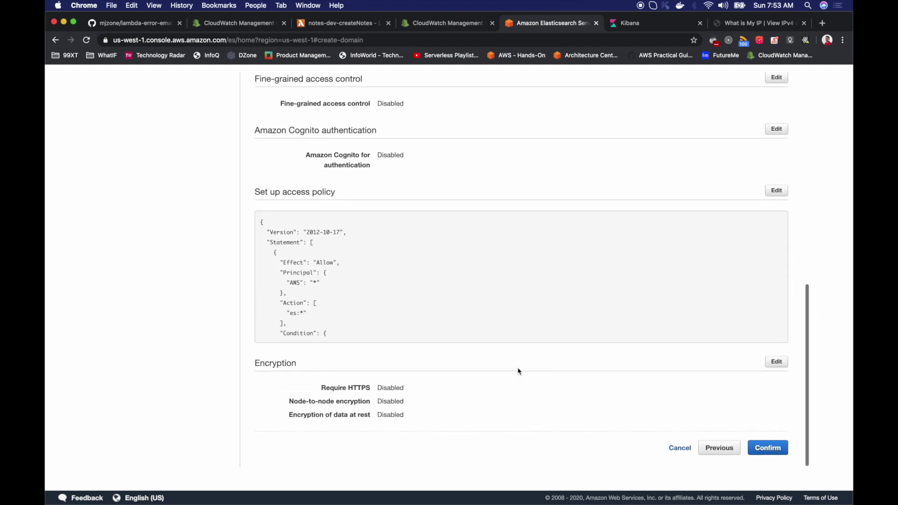
{"action": "scroll", "coordinate": [391, 291], "scroll_direction": "down", "scroll_amount": 4}
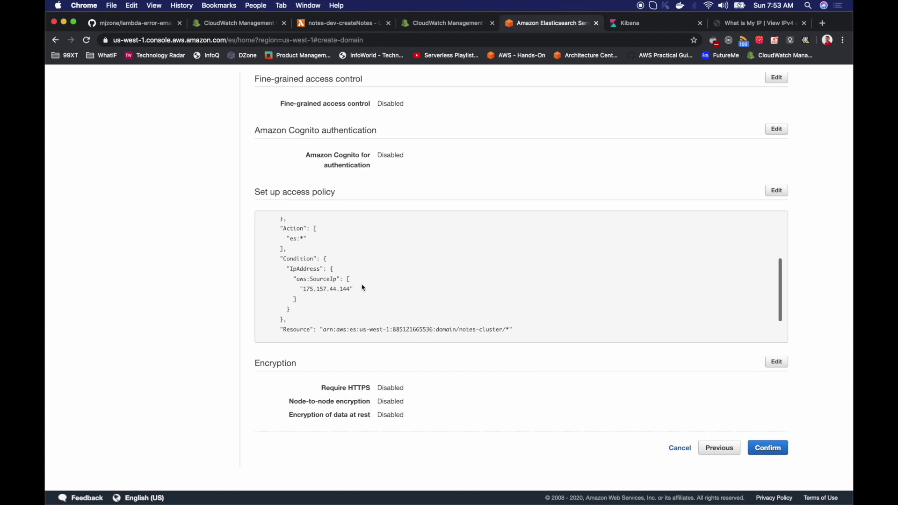
{"action": "left_click_drag", "start_coordinate": [300, 288], "coordinate": [356, 290]}
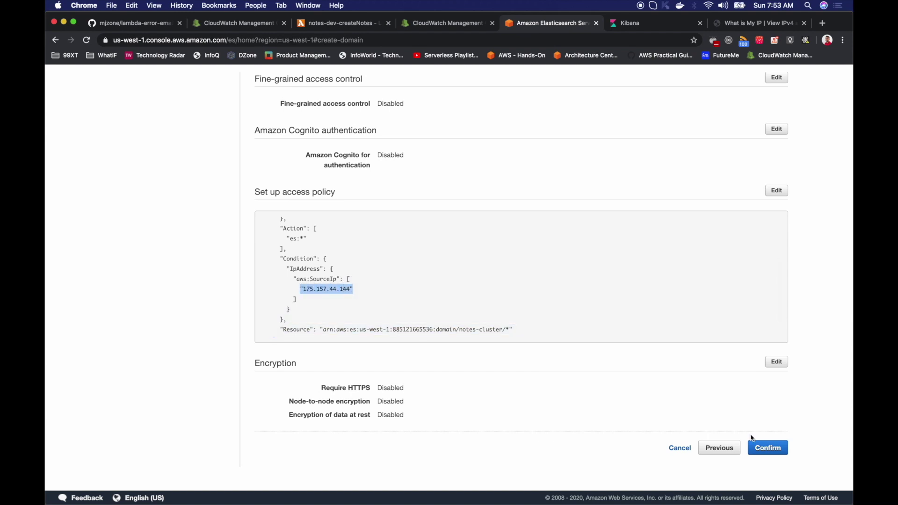
{"action": "left_click", "coordinate": [772, 449]}
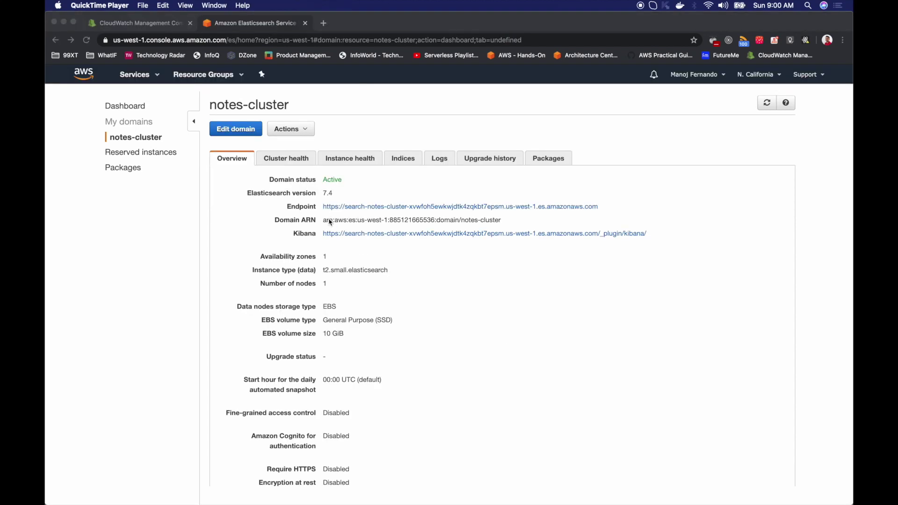
Create an Elasticsearch subscription filter on /aws/lambda/notes-dev-createNotes targeting the notes-cluster Amazon ES cluster.
{"action": "left_click", "coordinate": [152, 29]}
{"action": "left_click", "coordinate": [152, 29]}
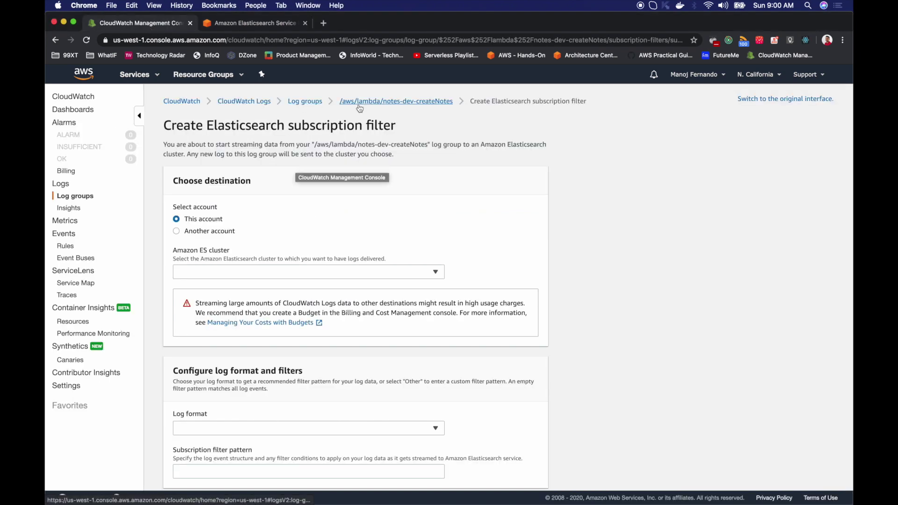
{"action": "left_click", "coordinate": [303, 102]}
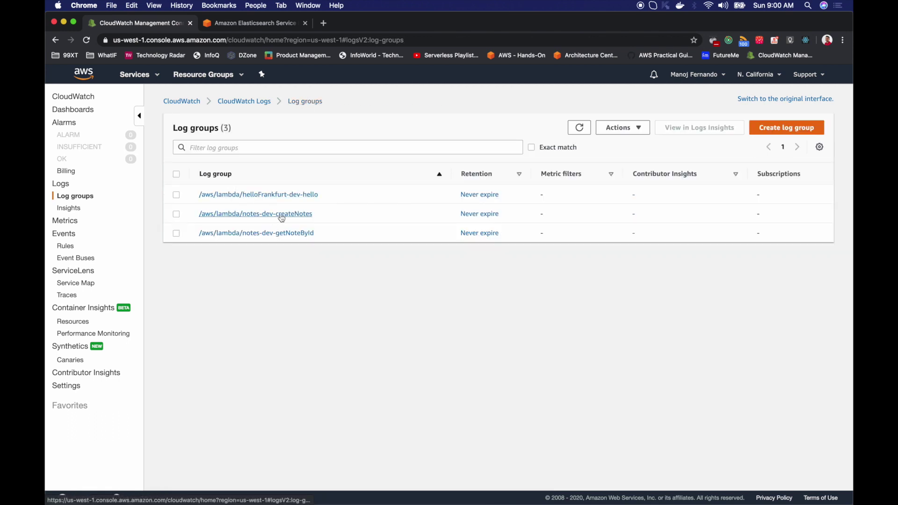
{"action": "left_click", "coordinate": [251, 214]}
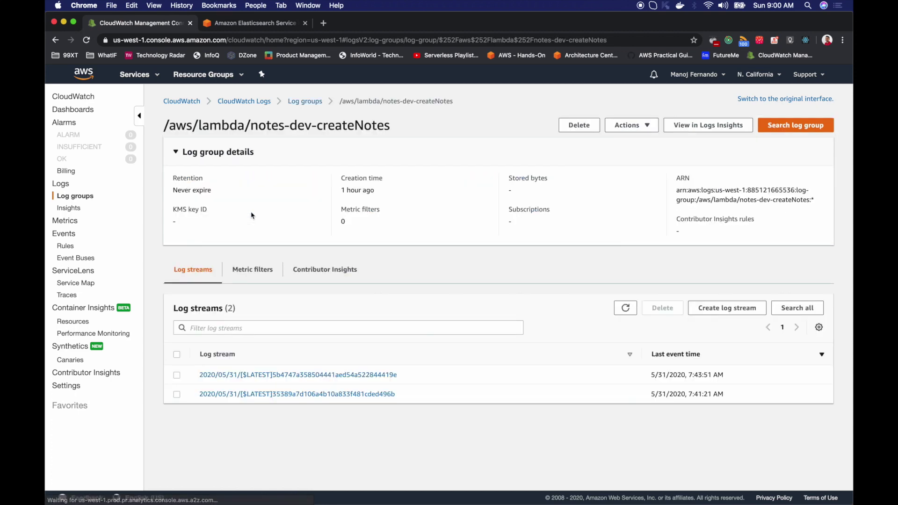
{"action": "left_click", "coordinate": [629, 126]}
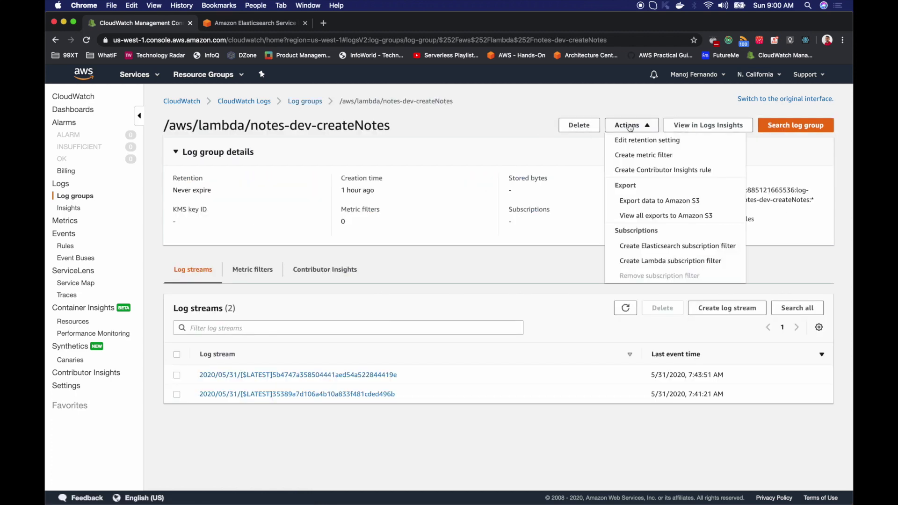
{"action": "left_click", "coordinate": [649, 247]}
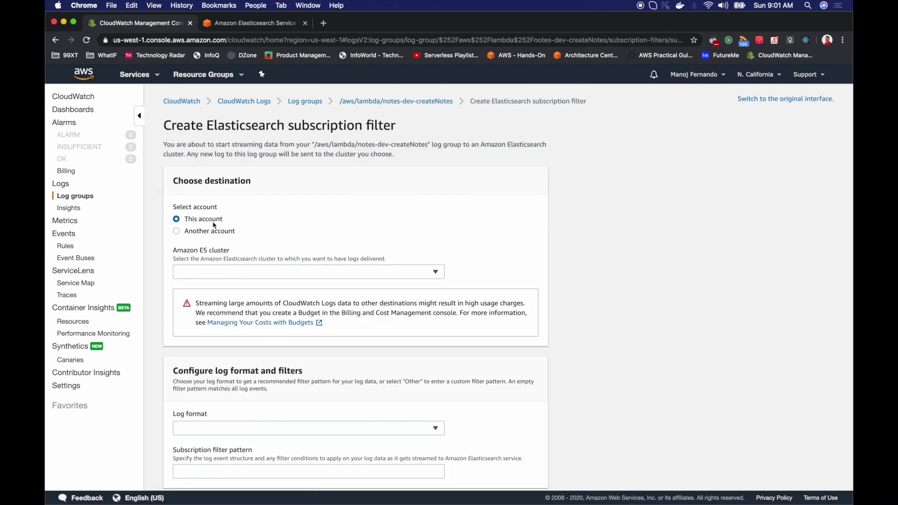
{"action": "left_click", "coordinate": [258, 277]}
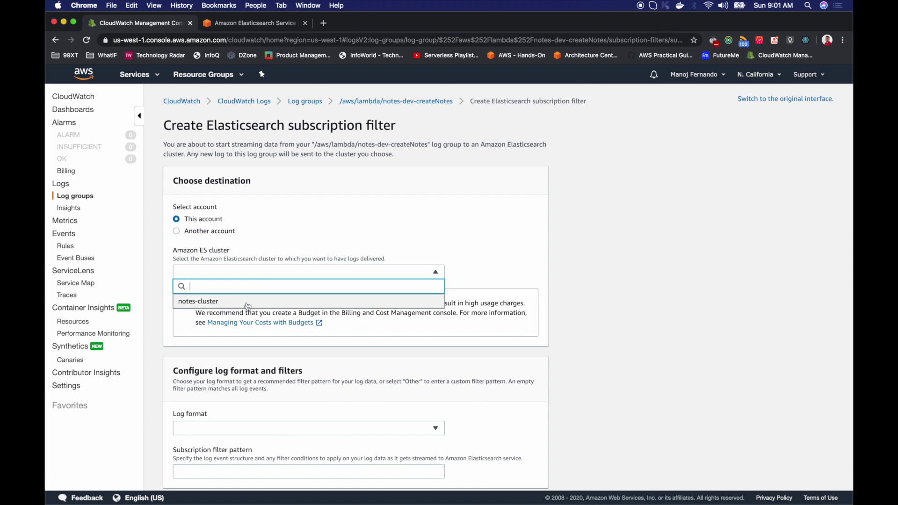
{"action": "left_click", "coordinate": [212, 302]}
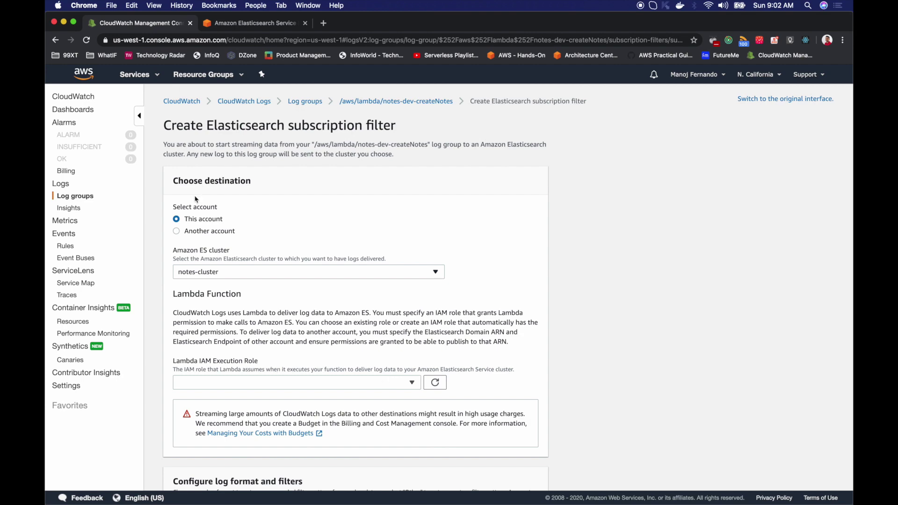
Open the IAM console in a new browser tab.
{"action": "left_click", "coordinate": [154, 75]}
{"action": "type", "text": "elasticse"}
{"action": "double_click", "coordinate": [204, 108]}
{"action": "type", "text": "iam"}
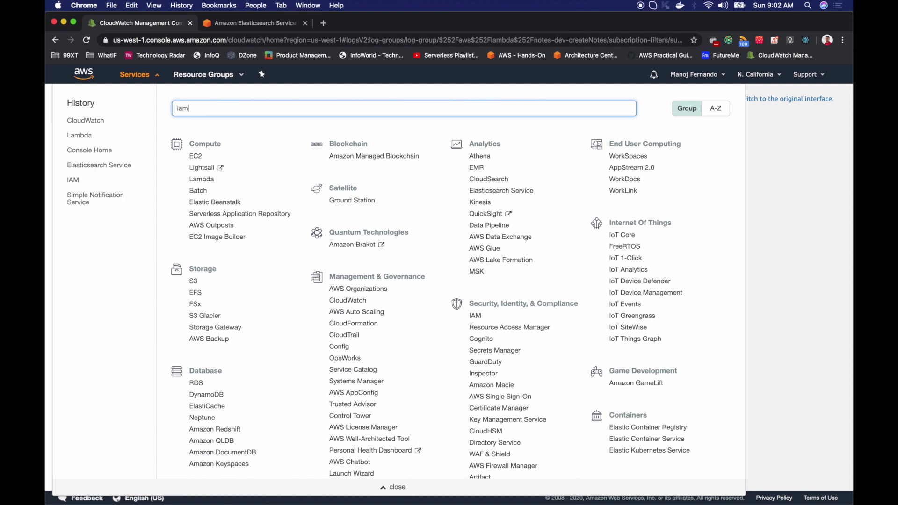
{"action": "right_click", "coordinate": [213, 130]}
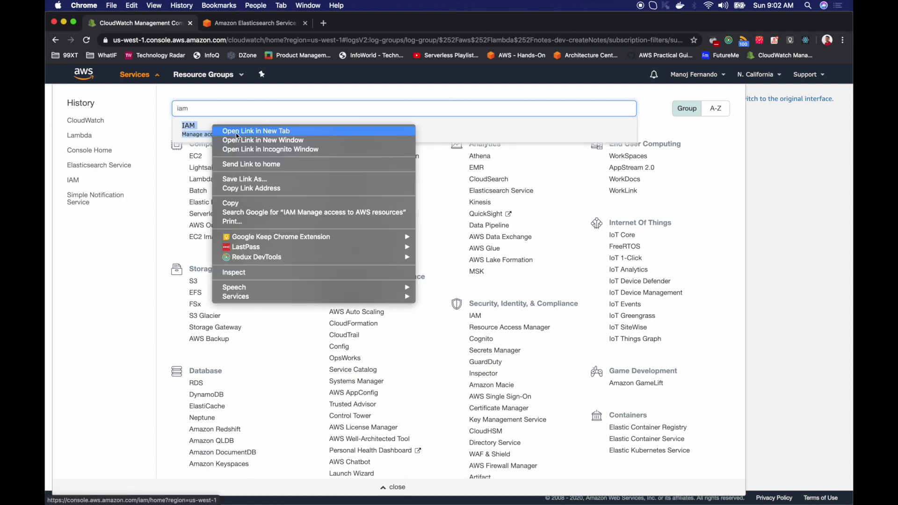
{"action": "left_click", "coordinate": [237, 135]}
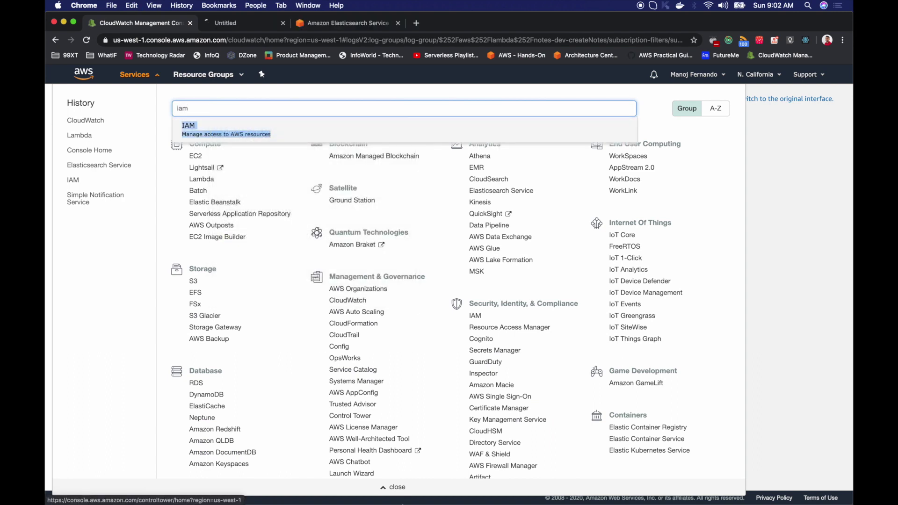
{"action": "key", "text": "super+2"}
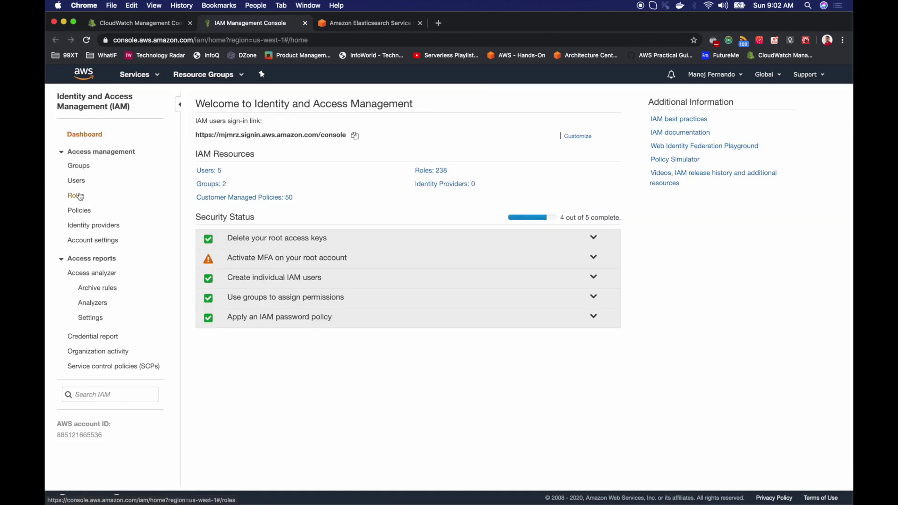
Start a new Lambda role and attach the AmazonESFullAccess policy.
{"action": "left_click", "coordinate": [76, 195]}
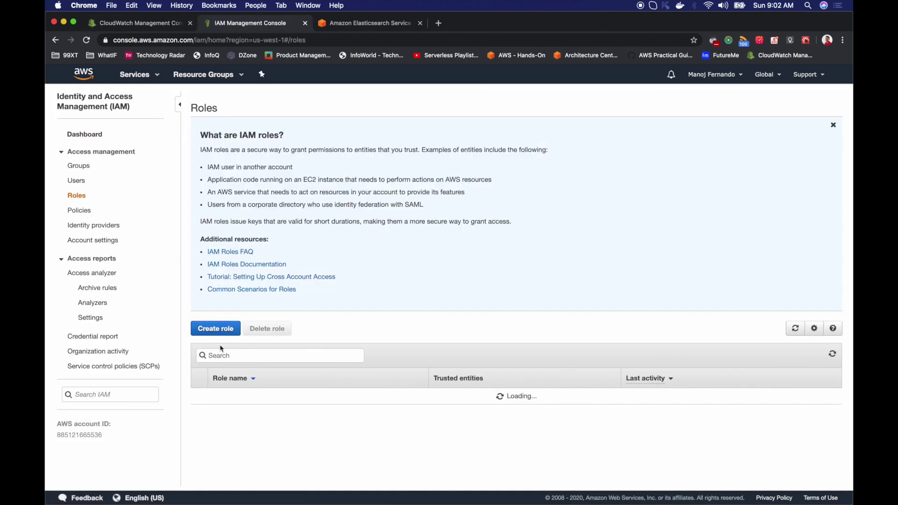
{"action": "left_click", "coordinate": [225, 329]}
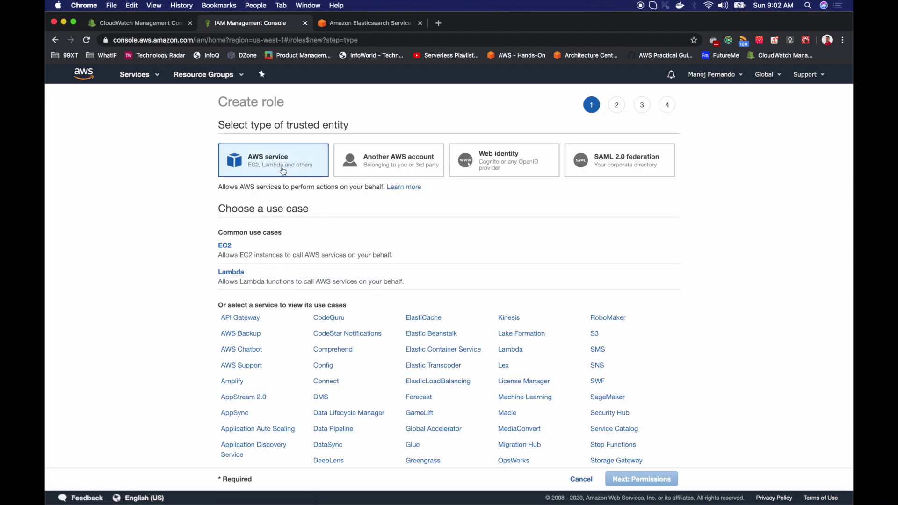
{"action": "left_click", "coordinate": [239, 282]}
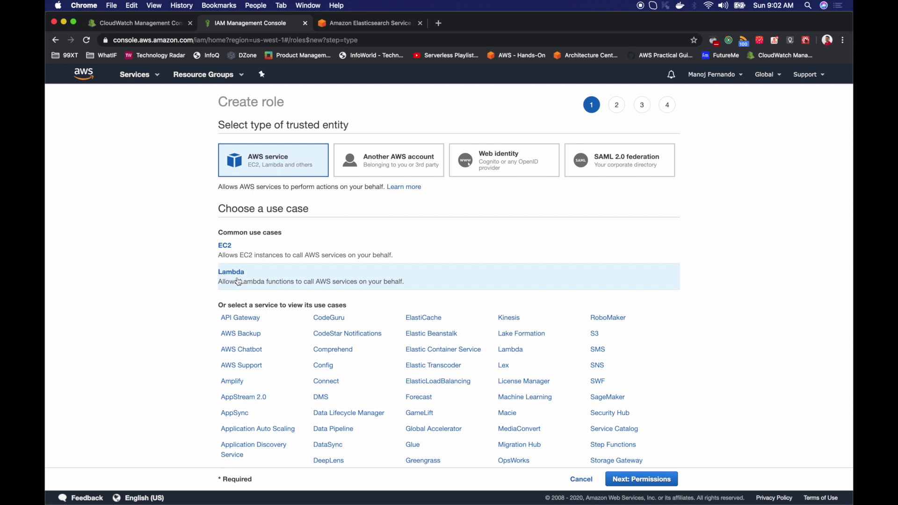
{"action": "left_click", "coordinate": [647, 484]}
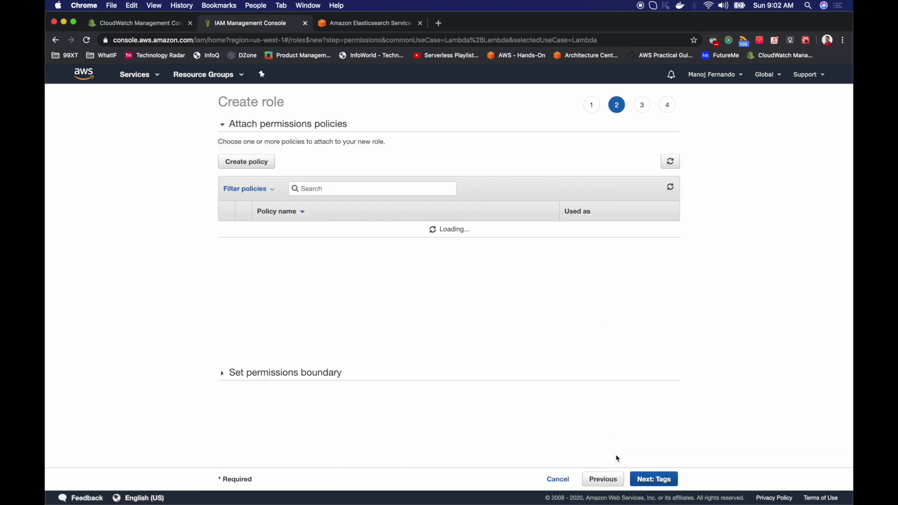
{"action": "left_click", "coordinate": [354, 193]}
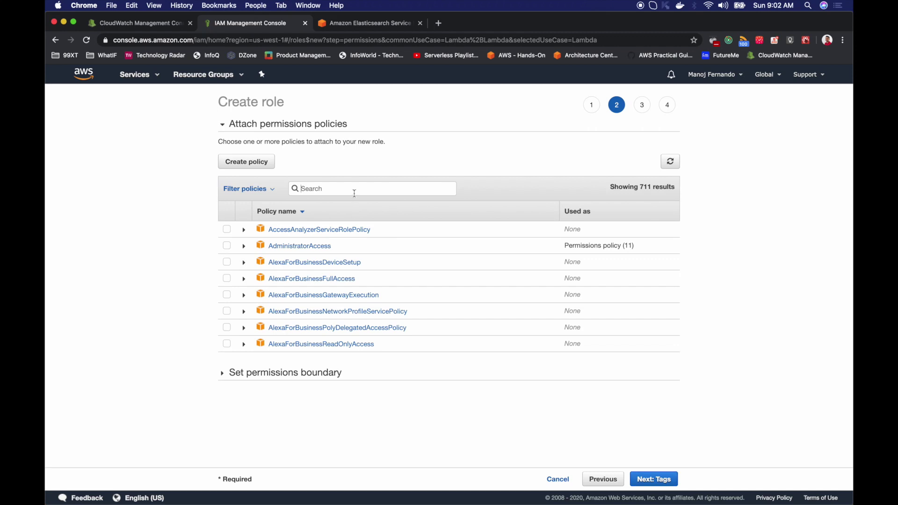
{"action": "type", "text": "s"}
{"action": "key", "text": "BackSpace"}
{"action": "type", "text": "esfull"}
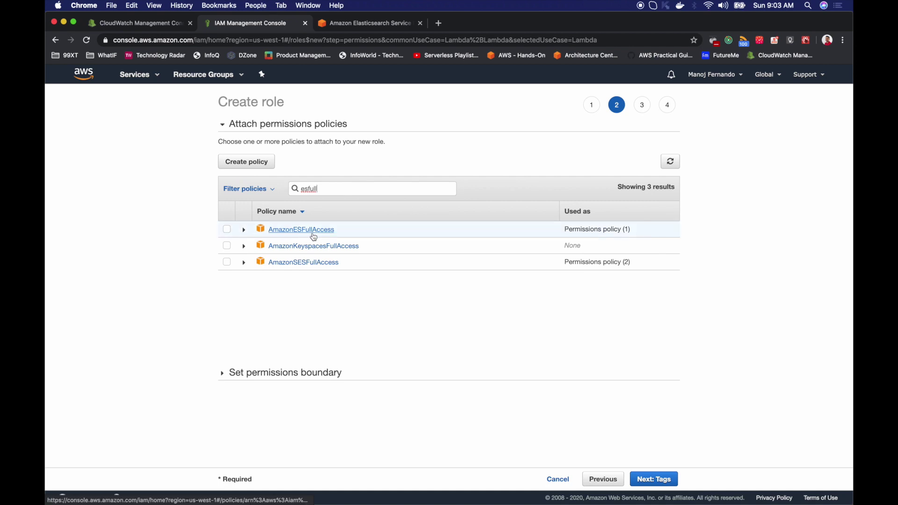
{"action": "left_click", "coordinate": [227, 229]}
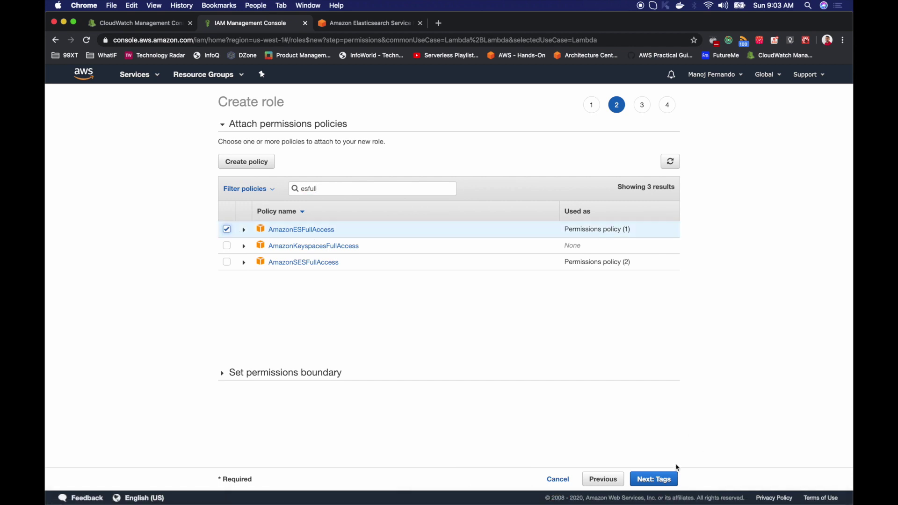
Name the role 'notes-escluster-role', create it, and return to the CloudWatch filter form.
{"action": "left_click", "coordinate": [661, 480]}
{"action": "left_click", "coordinate": [661, 479]}
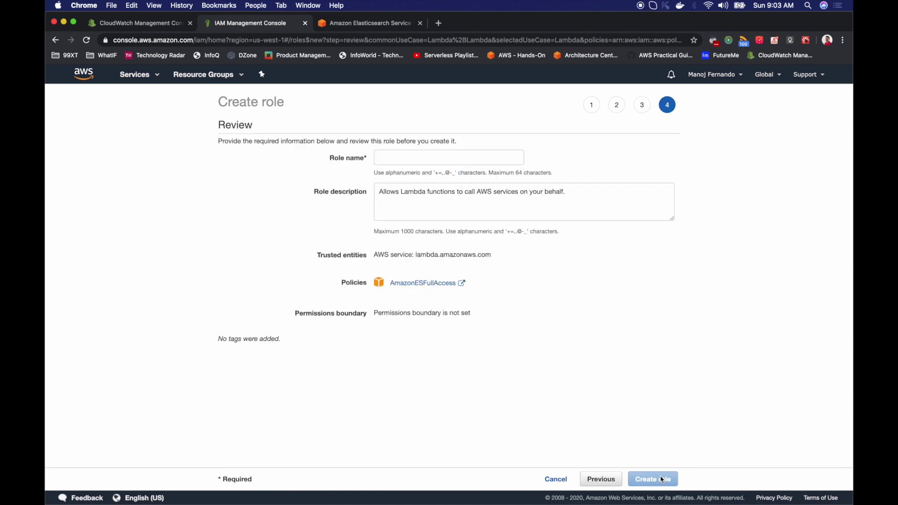
{"action": "left_click", "coordinate": [452, 155]}
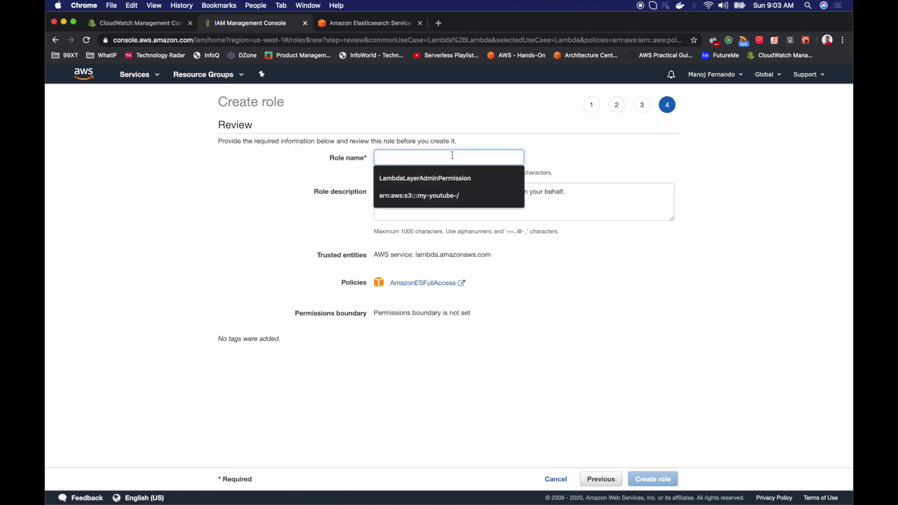
{"action": "type", "text": "notes-es"}
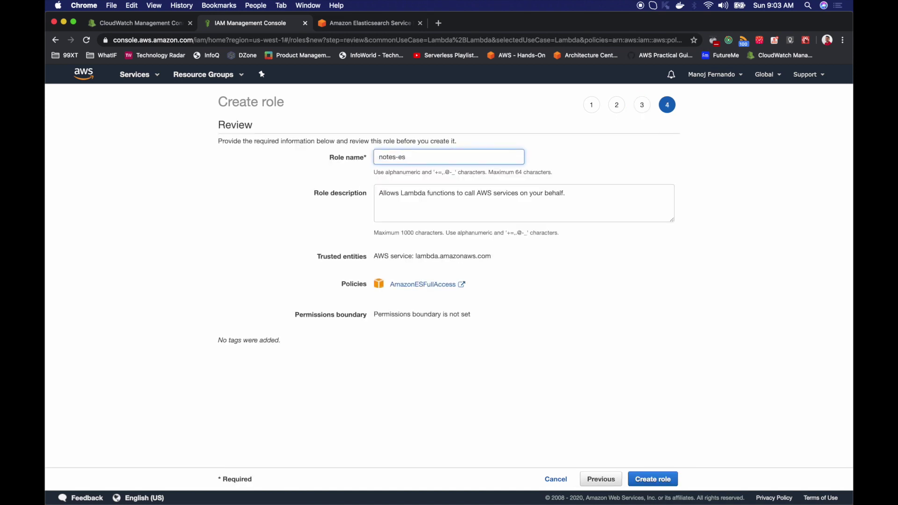
{"action": "type", "text": "cluster-role"}
{"action": "left_click", "coordinate": [657, 479]}
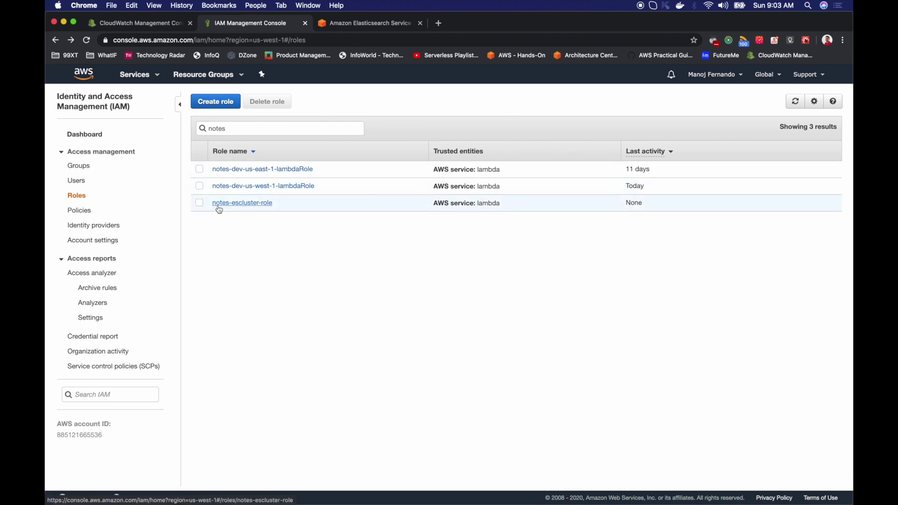
{"action": "left_click", "coordinate": [163, 23]}
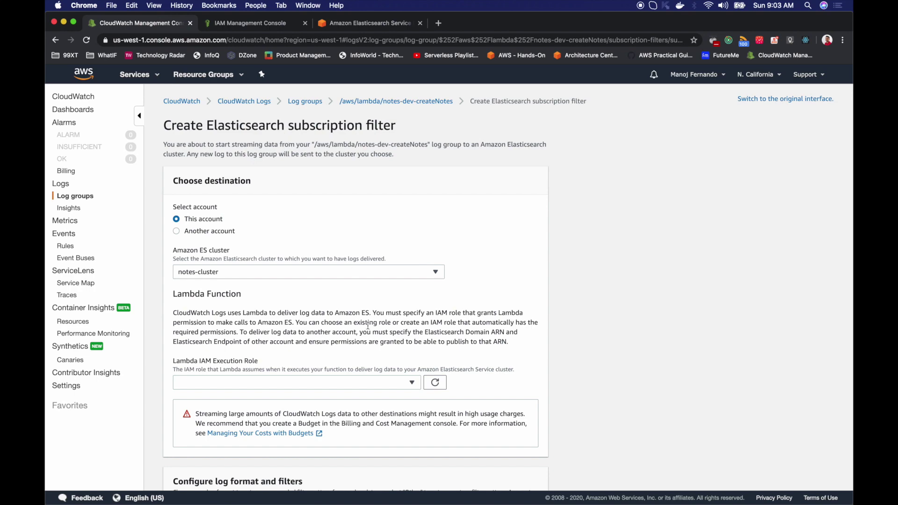
Refresh the role list and set notes-escluster-role as the Lambda IAM execution role.
{"action": "left_click", "coordinate": [435, 383]}
{"action": "left_click", "coordinate": [399, 385]}
{"action": "type", "text": "notes-"}
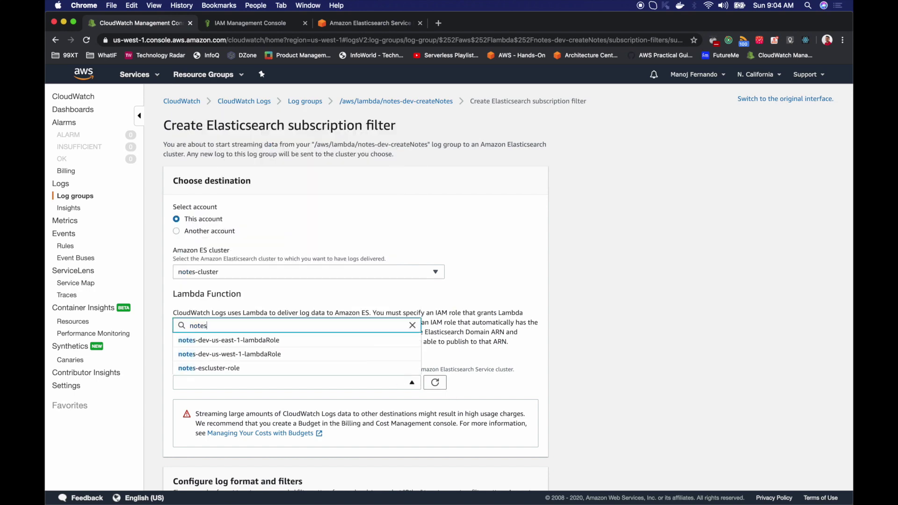
{"action": "left_click", "coordinate": [238, 368]}
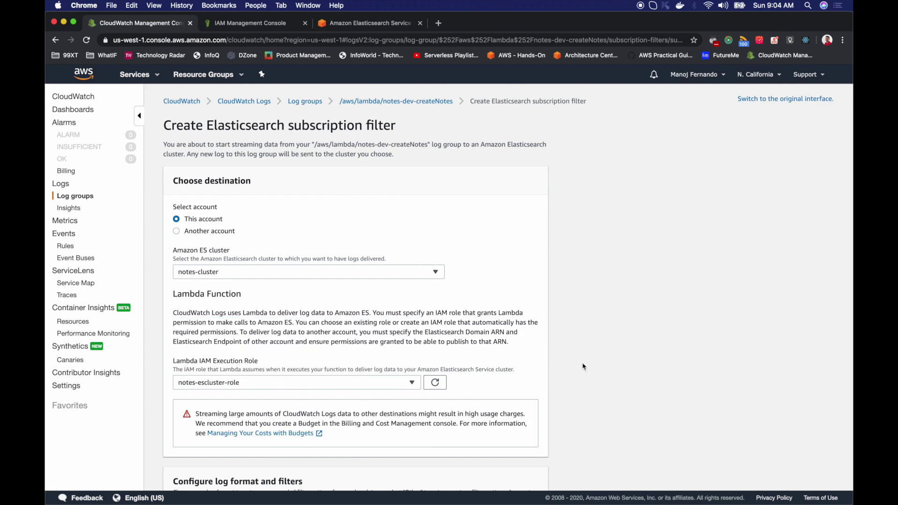
Choose JSON as the subscription filter's log format.
{"action": "scroll", "coordinate": [583, 367], "scroll_direction": "down", "scroll_amount": 3}
{"action": "scroll", "coordinate": [583, 367], "scroll_direction": "down", "scroll_amount": 5}
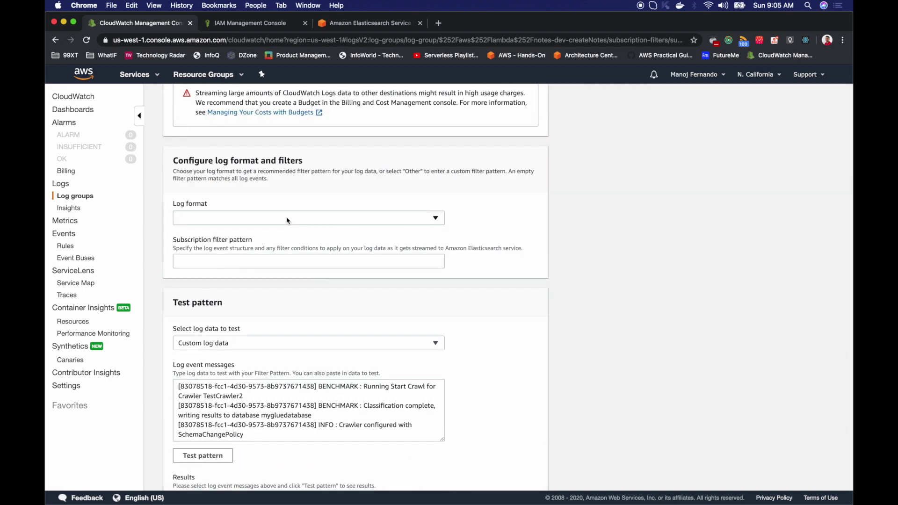
{"action": "left_click", "coordinate": [287, 220]}
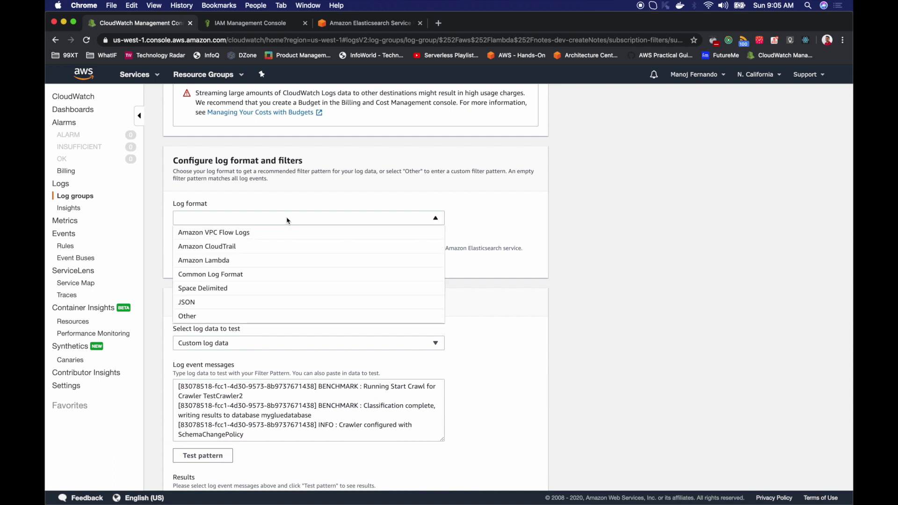
{"action": "left_click", "coordinate": [203, 303]}
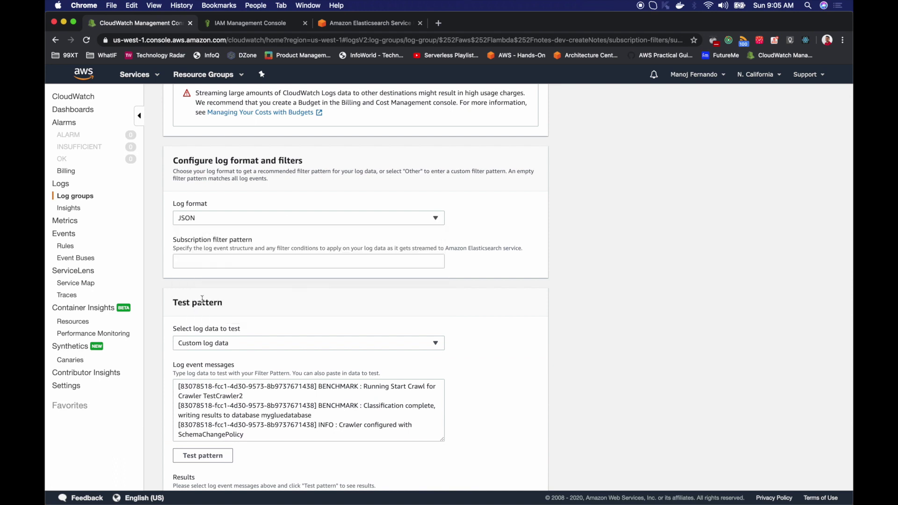
Enter the filter pattern { $.type = "INFO" }.
{"action": "left_click", "coordinate": [205, 256]}
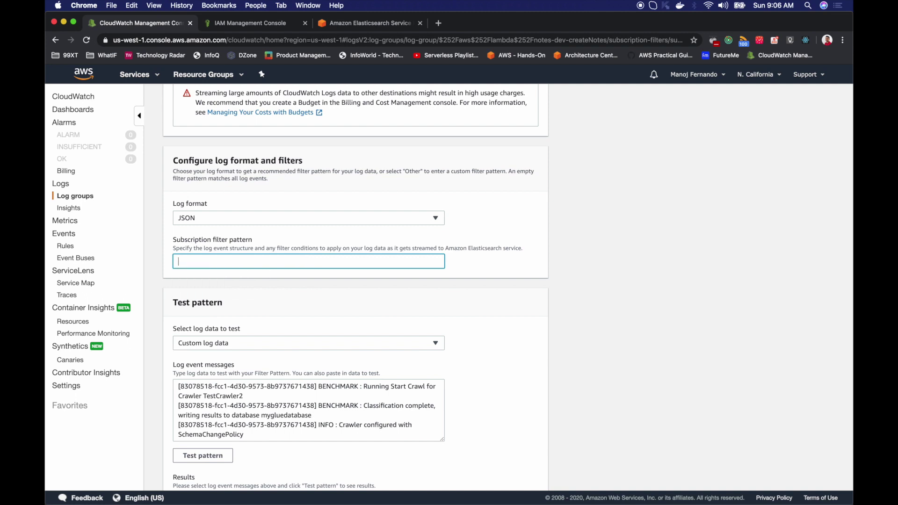
{"action": "type", "text": "{}"}
{"action": "key", "text": "Left"}
{"action": "type", "text": "$.type = \"INFO\""}
{"action": "key", "text": "ctrl+Up"}
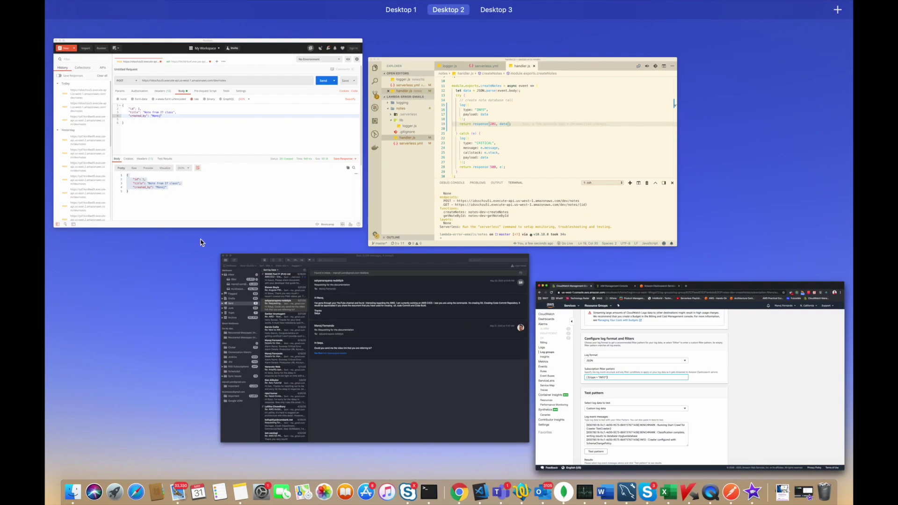
{"action": "left_click", "coordinate": [552, 155]}
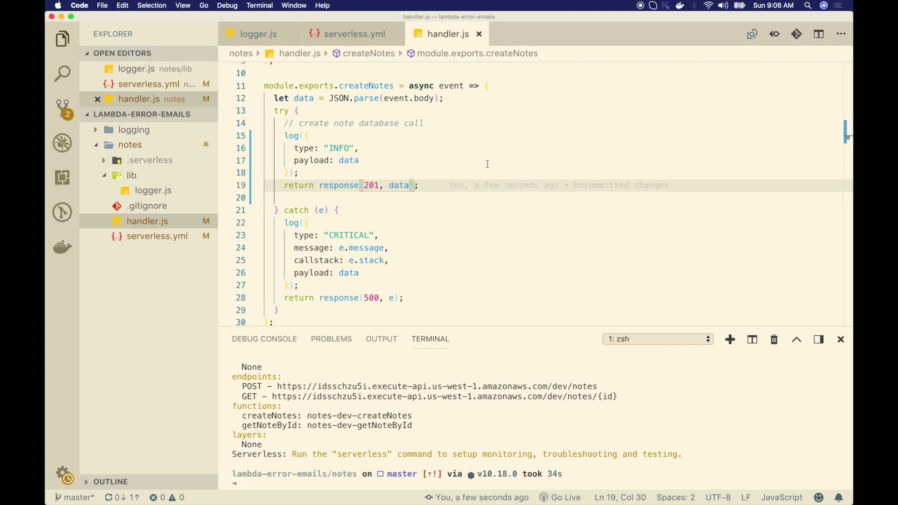
{"action": "left_click", "coordinate": [308, 148]}
{"action": "double_click", "coordinate": [340, 148]}
{"action": "left_click", "coordinate": [309, 136]}
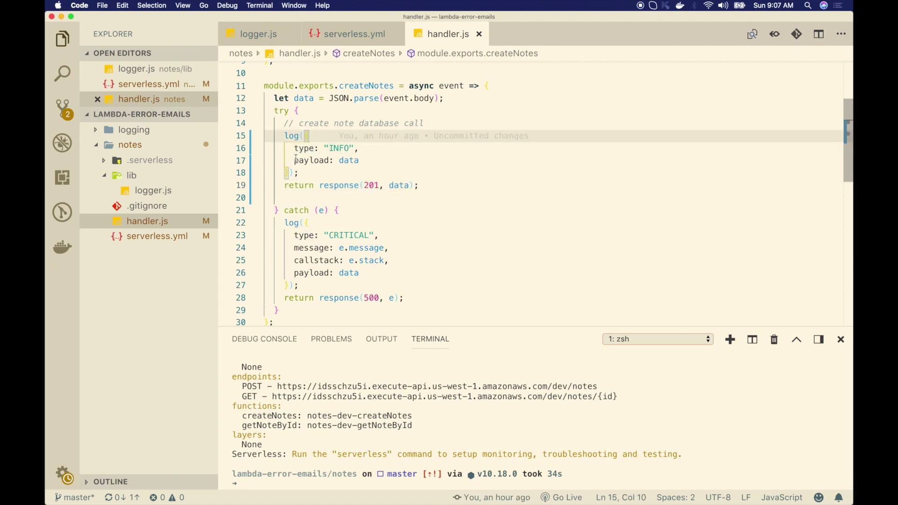
{"action": "left_click_drag", "start_coordinate": [292, 151], "coordinate": [361, 161]}
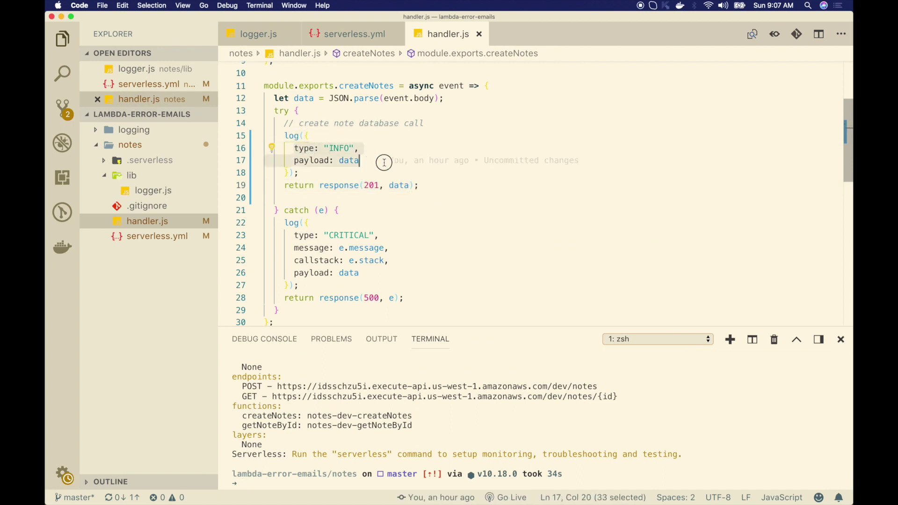
{"action": "double_click", "coordinate": [314, 149]}
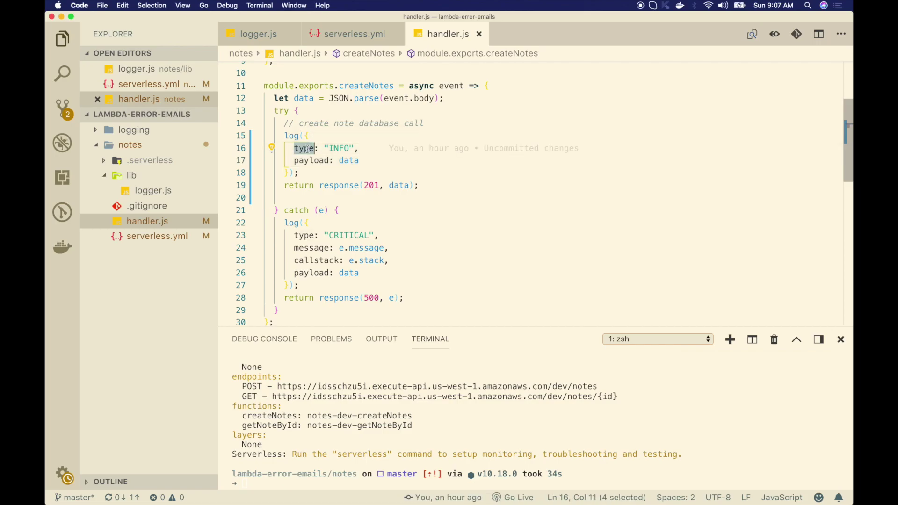
{"action": "key", "text": "super+m"}
Test the INFO pattern against the first createNotes log stream, then start streaming to notes-cluster.
{"action": "scroll", "coordinate": [290, 329], "scroll_direction": "down", "scroll_amount": 2}
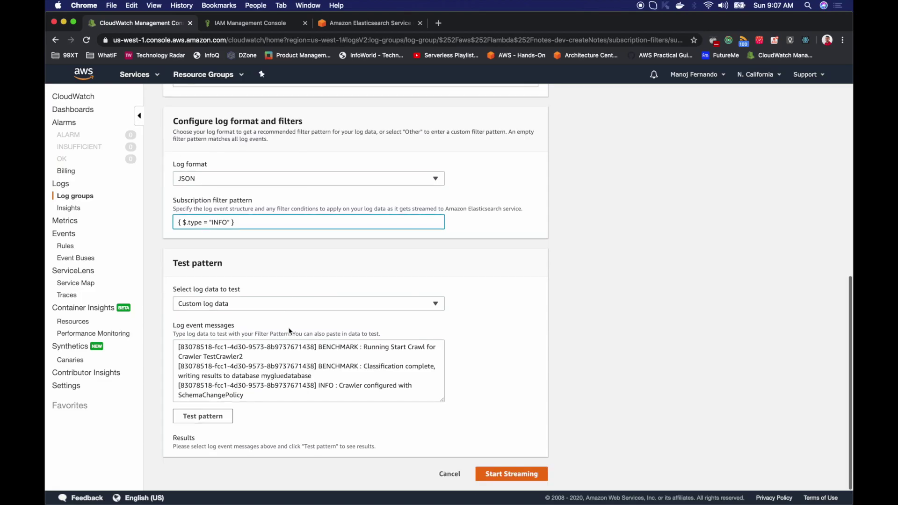
{"action": "left_click", "coordinate": [286, 305]}
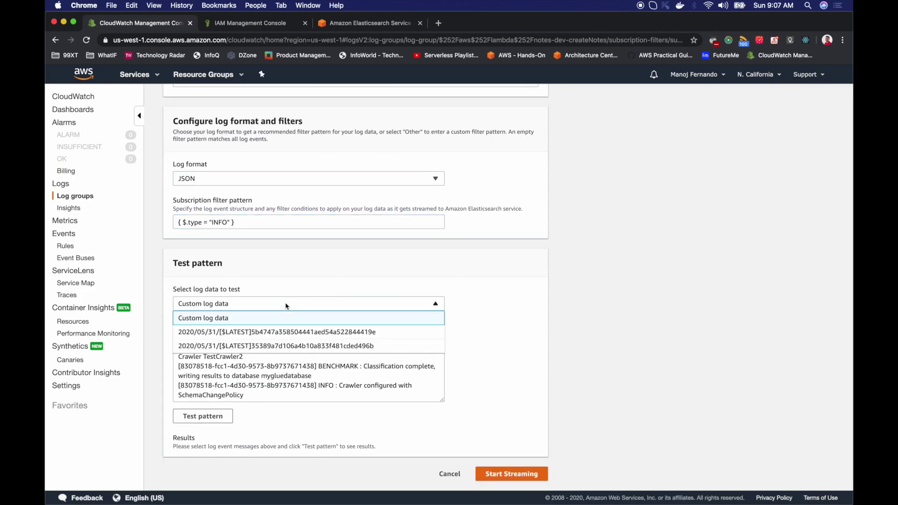
{"action": "left_click", "coordinate": [283, 333]}
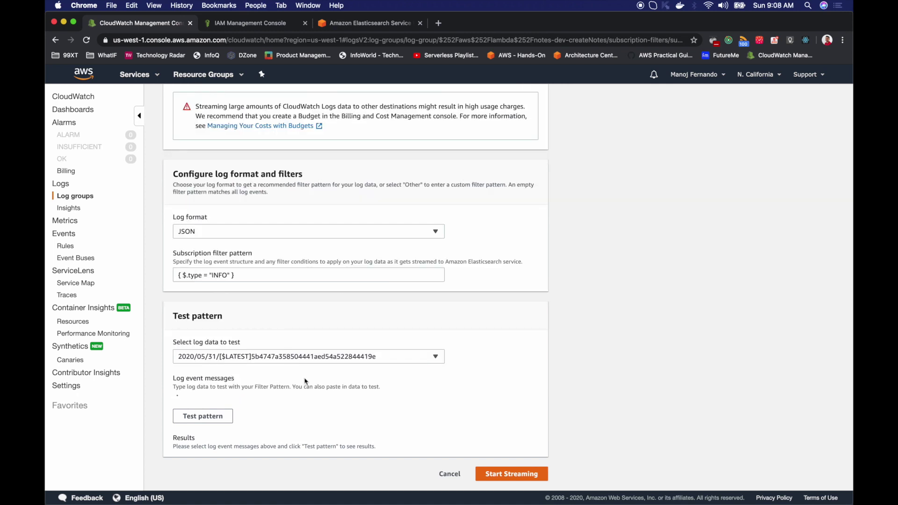
{"action": "left_click_drag", "start_coordinate": [266, 396], "coordinate": [165, 366]}
{"action": "double_click", "coordinate": [235, 373]}
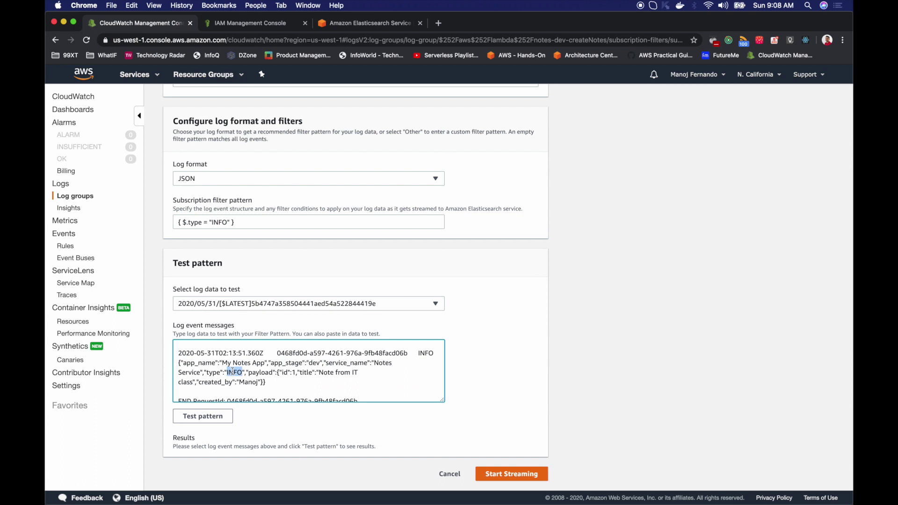
{"action": "left_click", "coordinate": [212, 418]}
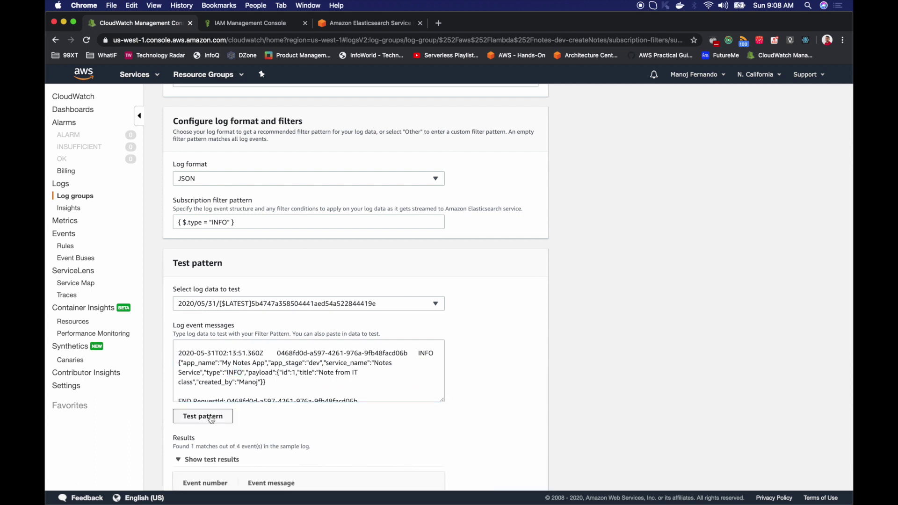
{"action": "scroll", "coordinate": [212, 418], "scroll_direction": "down", "scroll_amount": 3}
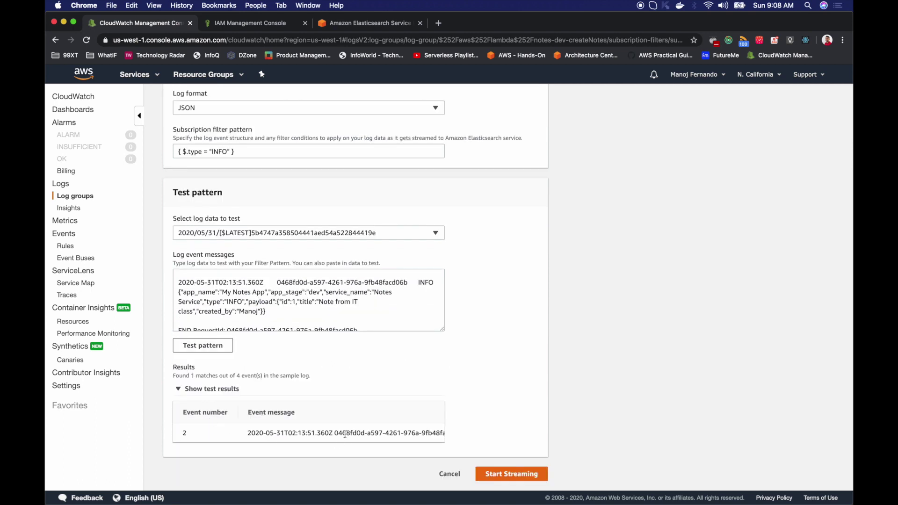
{"action": "left_click", "coordinate": [523, 475]}
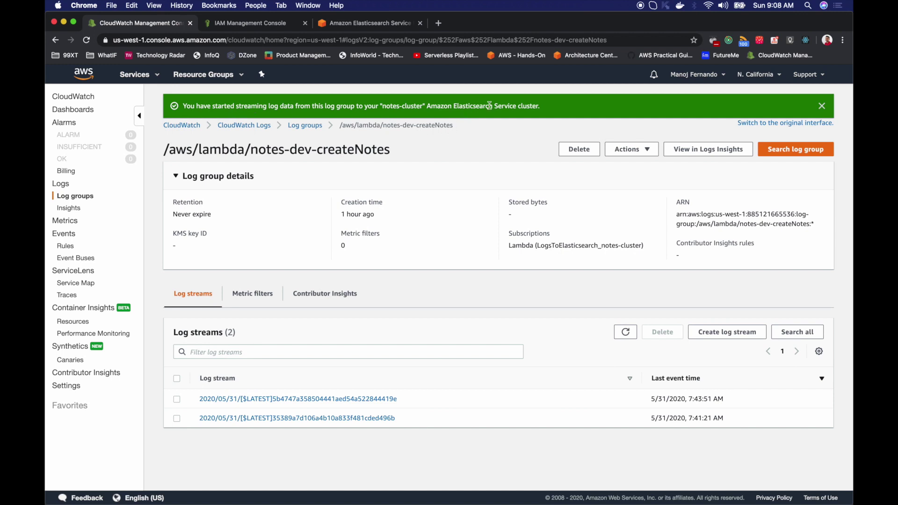
Open notes-cluster's Kibana URL in a new tab and go to Discover, which finds no data.
{"action": "left_click", "coordinate": [378, 24]}
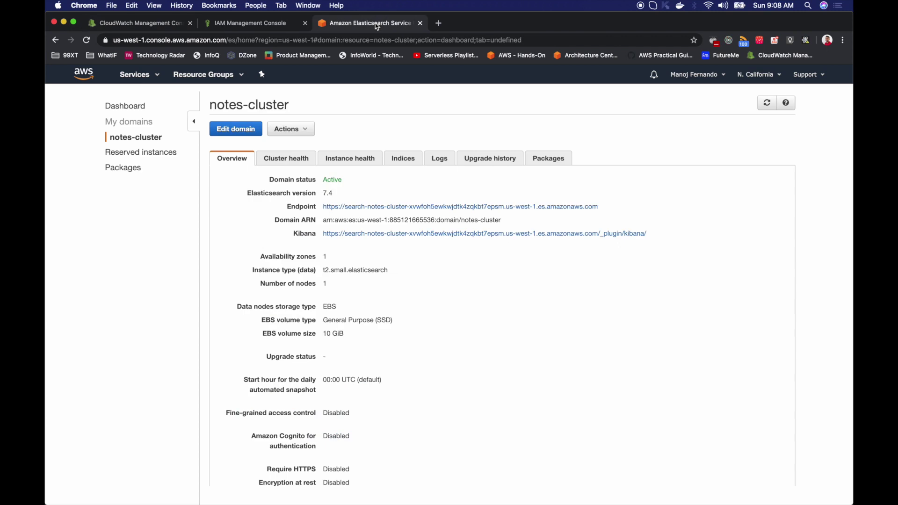
{"action": "right_click", "coordinate": [353, 238]}
{"action": "left_click", "coordinate": [365, 236]}
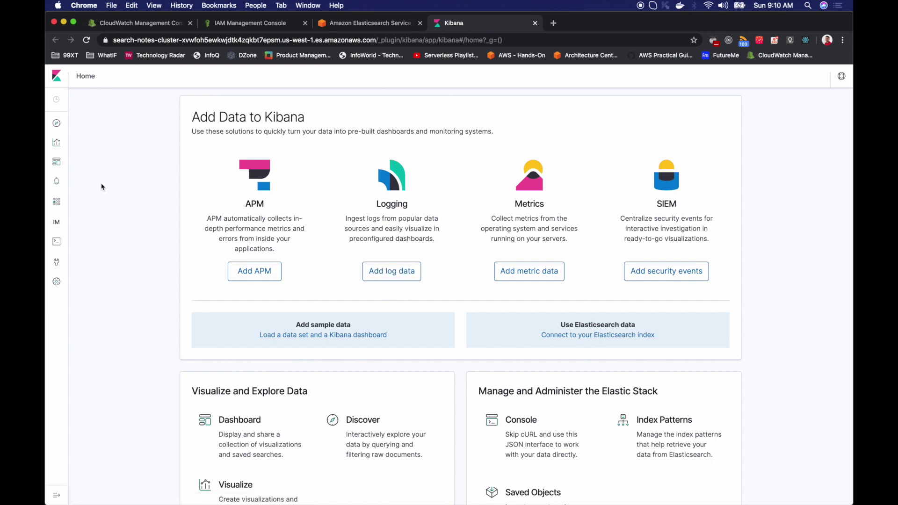
{"action": "left_click", "coordinate": [57, 124]}
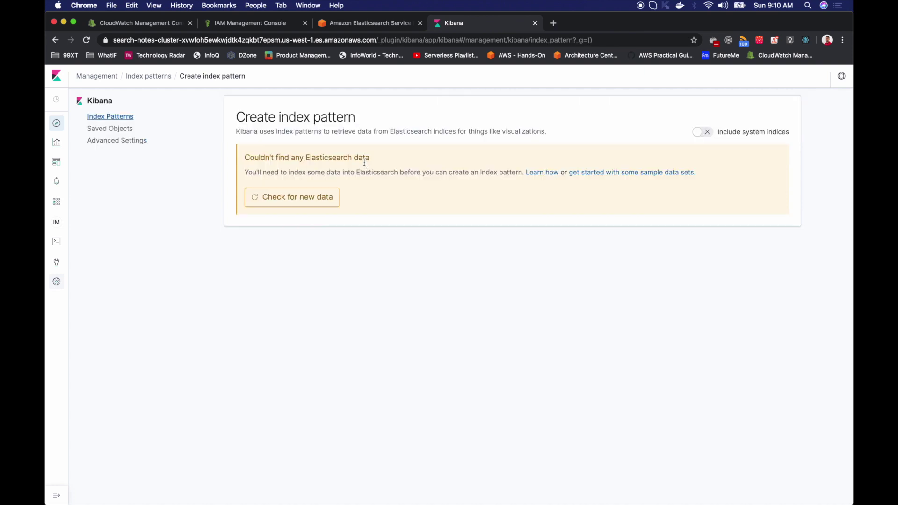
{"action": "left_click_drag", "start_coordinate": [370, 159], "coordinate": [243, 159]}
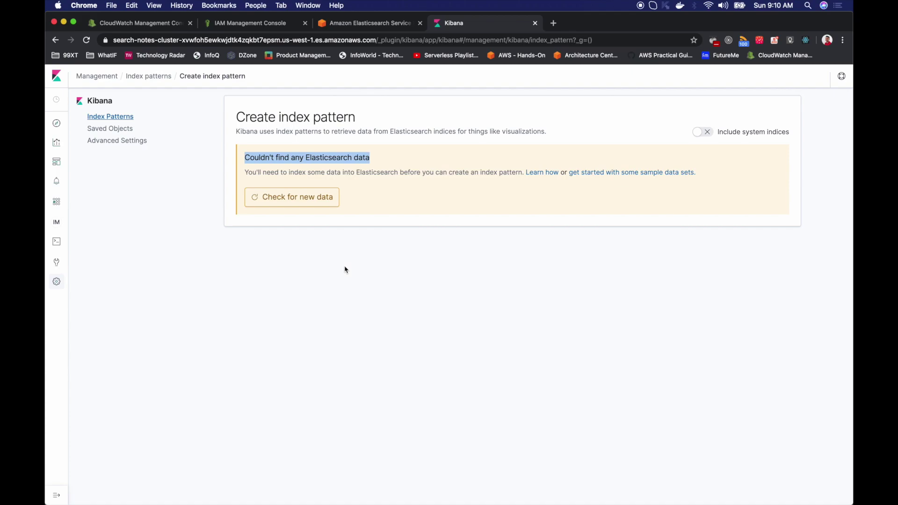
{"action": "key", "text": "ctrl+Up"}
Resend the current note-creation request from Postman.
{"action": "left_click", "coordinate": [260, 141]}
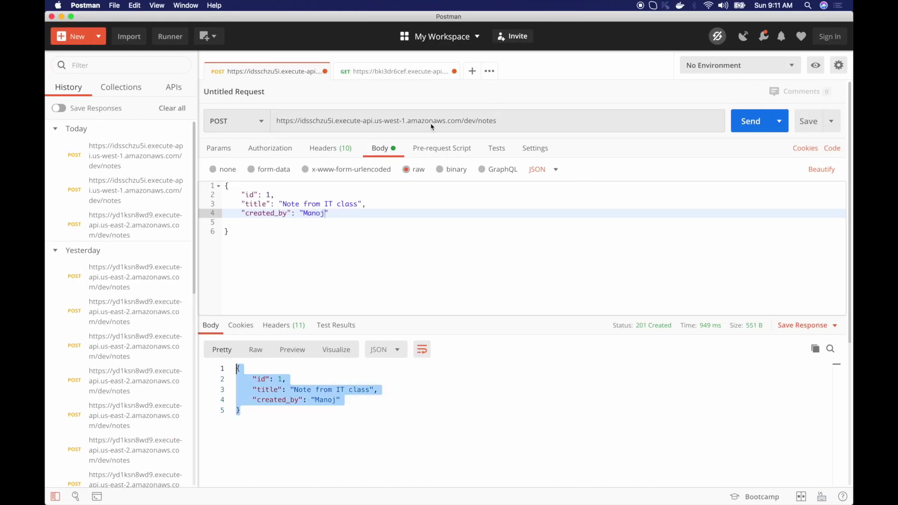
{"action": "left_click", "coordinate": [574, 206]}
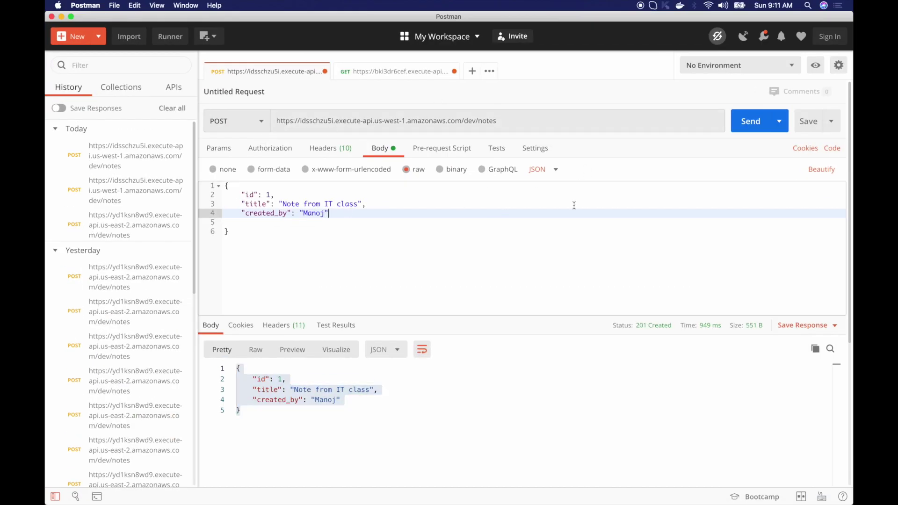
{"action": "left_click", "coordinate": [747, 123]}
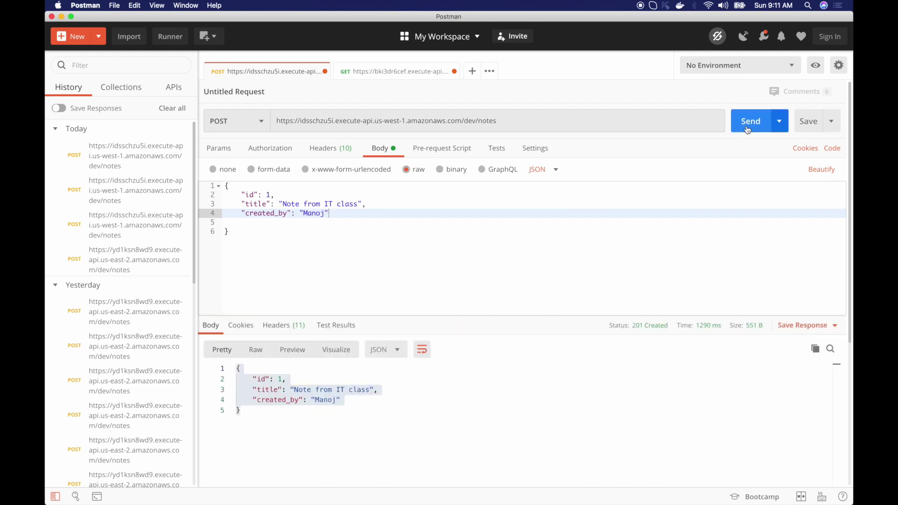
Post note 2, 'Note from History class', with a new author name.
{"action": "left_click", "coordinate": [270, 194]}
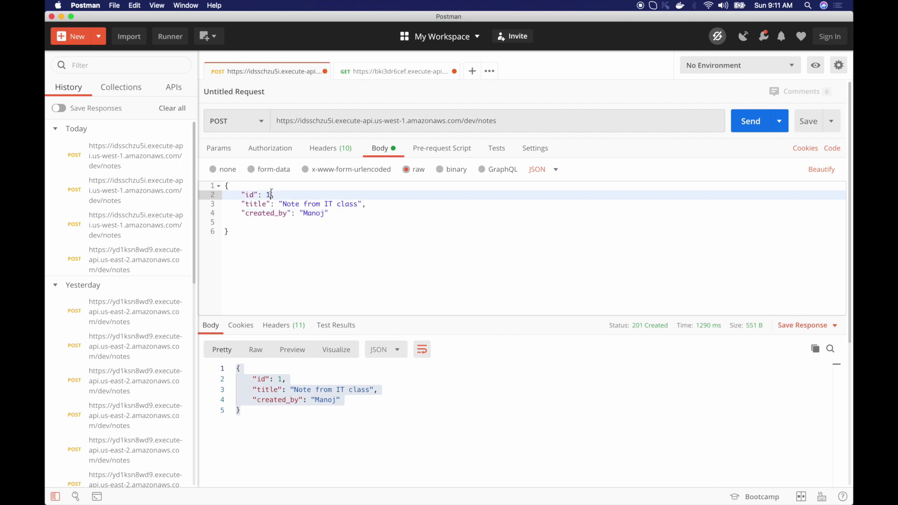
{"action": "key", "text": "BackSpace"}
{"action": "type", "text": "2"}
{"action": "double_click", "coordinate": [322, 204]}
{"action": "type", "text": "History"}
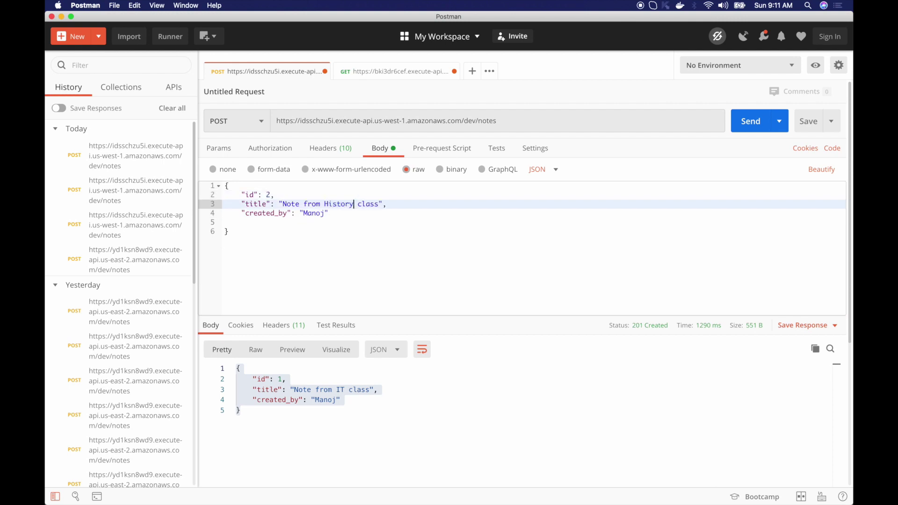
{"action": "double_click", "coordinate": [314, 214]}
{"action": "type", "text": "Ann"}
{"action": "key", "text": "super+Return"}
Post note 3, 'Note from Science class'.
{"action": "left_click", "coordinate": [271, 194]}
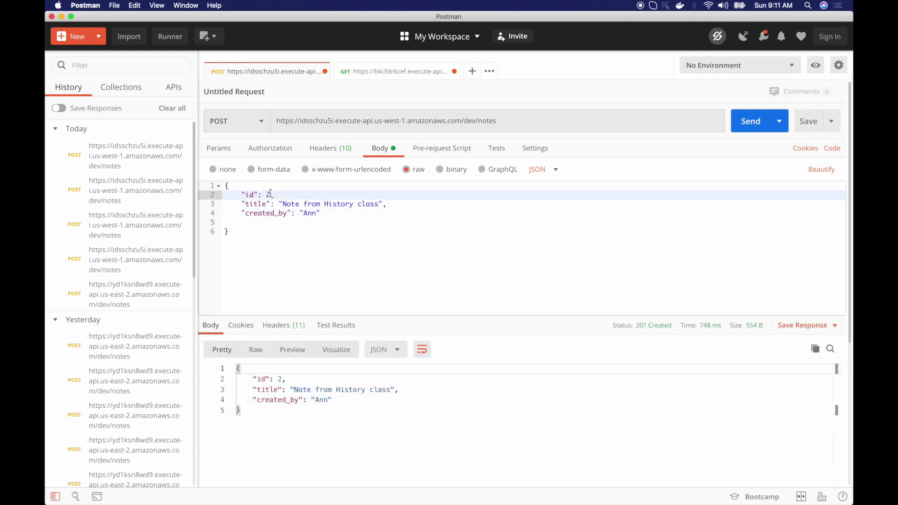
{"action": "key", "text": "BackSpace"}
{"action": "type", "text": "3"}
{"action": "double_click", "coordinate": [339, 204]}
{"action": "type", "text": "Science"}
{"action": "key", "text": "super+Return"}
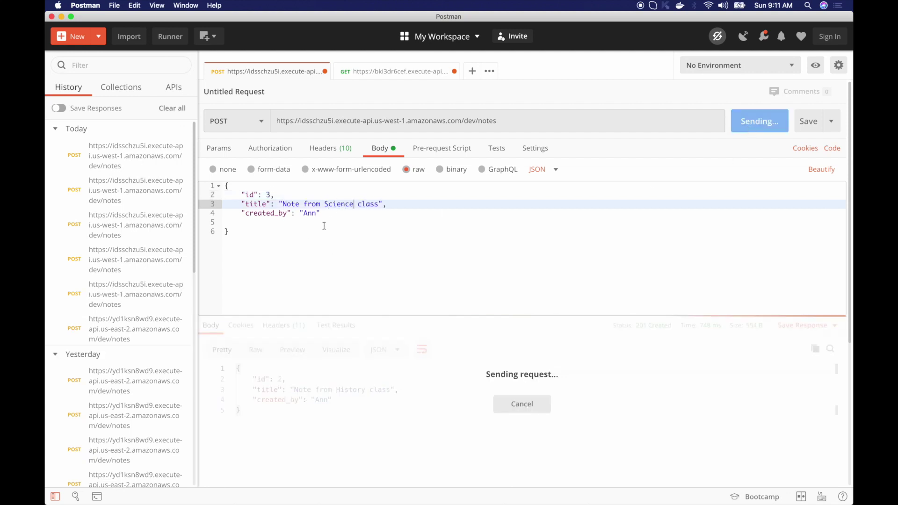
Post note 4, 'Note from IT class', under a different author name.
{"action": "left_click", "coordinate": [273, 194]}
{"action": "key", "text": "BackSpace"}
{"action": "type", "text": "4"}
{"action": "double_click", "coordinate": [310, 213]}
{"action": "type", "text": "Peter"}
{"action": "double_click", "coordinate": [339, 204]}
{"action": "type", "text": "IT"}
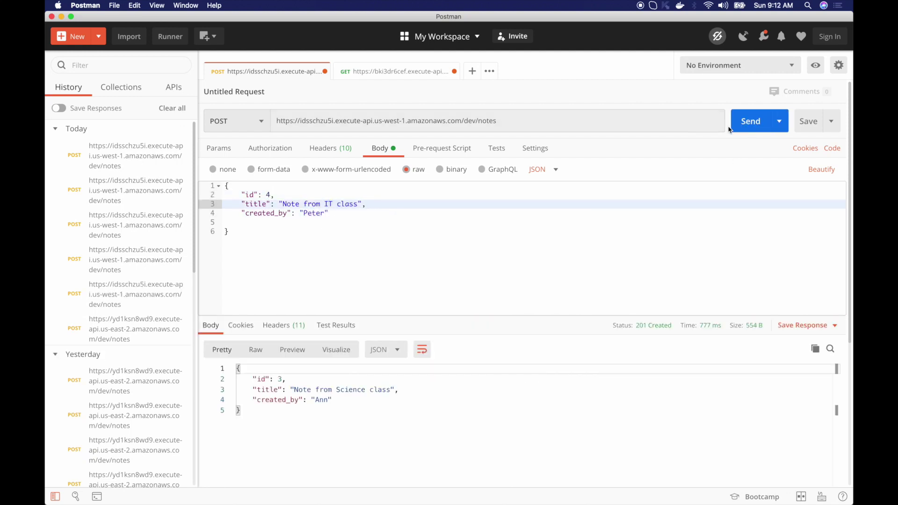
{"action": "left_click", "coordinate": [732, 127]}
Post note 5, 'Note from Drama class'.
{"action": "left_click", "coordinate": [273, 195]}
{"action": "key", "text": "BackSpace"}
{"action": "type", "text": "5"}
{"action": "left_click", "coordinate": [326, 205]}
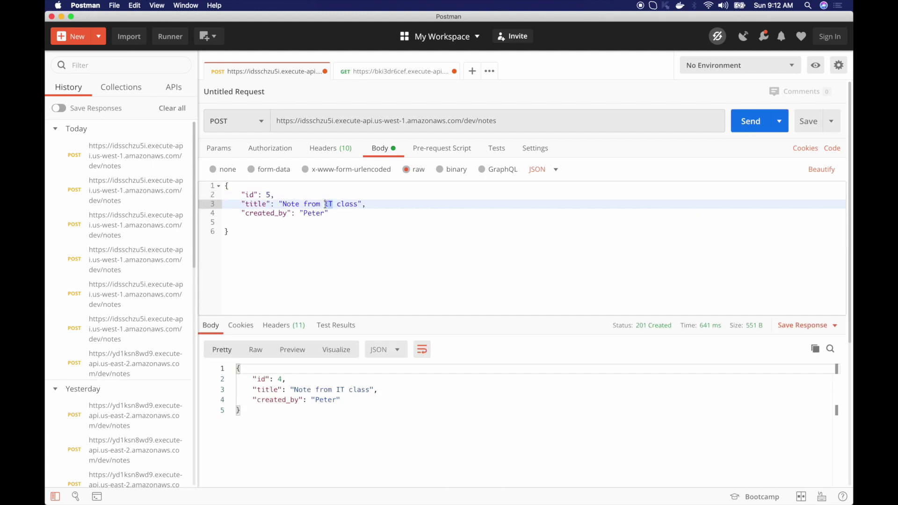
{"action": "type", "text": "Drama"}
{"action": "key", "text": "super+Return"}
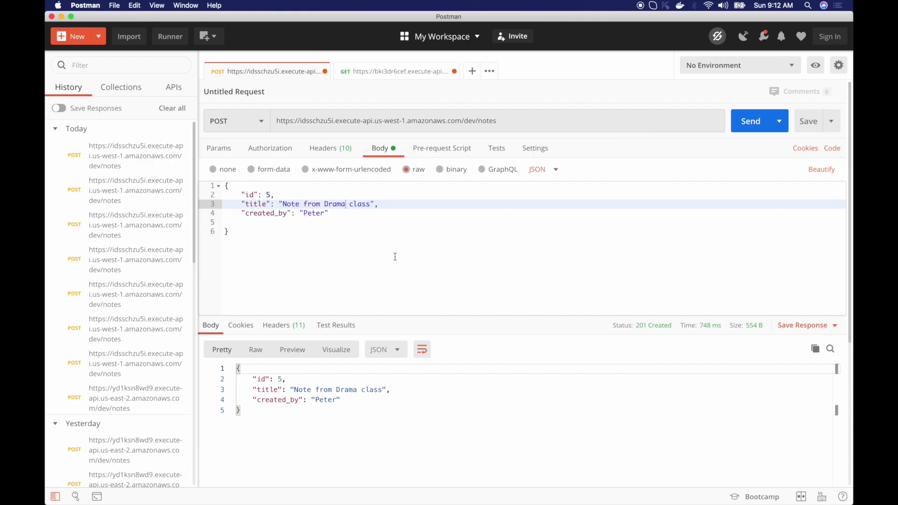
{"action": "key", "text": "ctrl+Up"}
Recheck Kibana for new data, revealing the cwl-2020.05.31 index.
{"action": "left_click", "coordinate": [403, 321]}
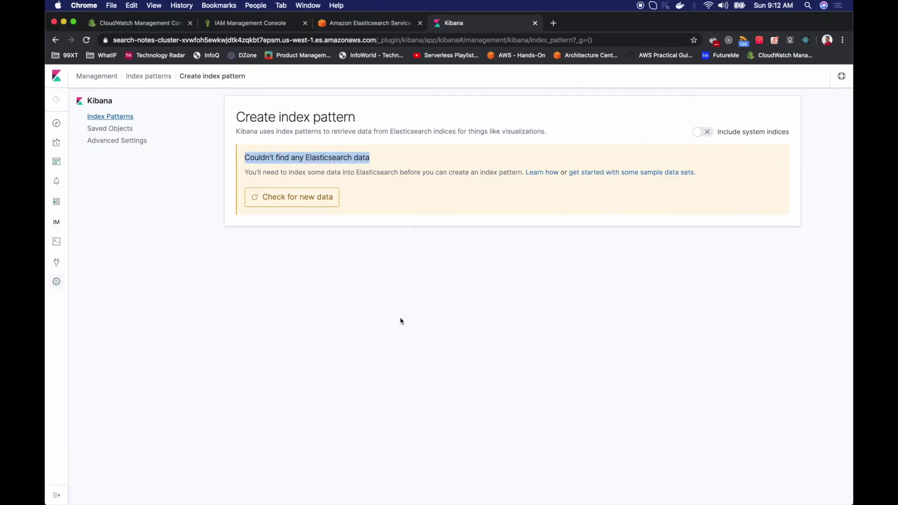
{"action": "left_click", "coordinate": [110, 117]}
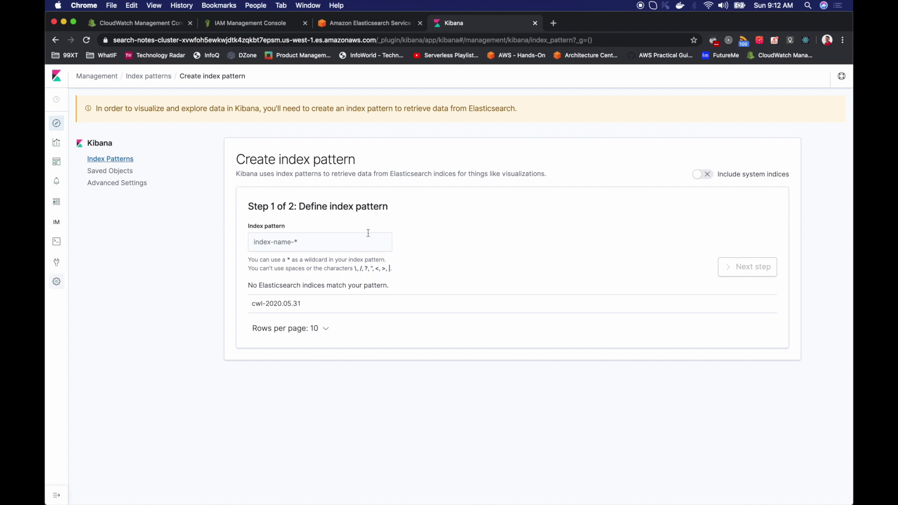
{"action": "left_click_drag", "start_coordinate": [302, 303], "coordinate": [240, 305]}
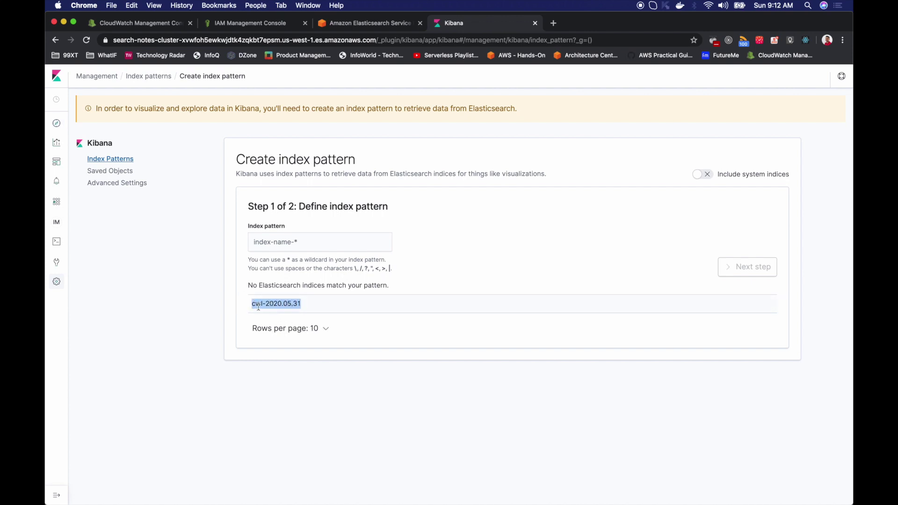
{"action": "left_click", "coordinate": [260, 246]}
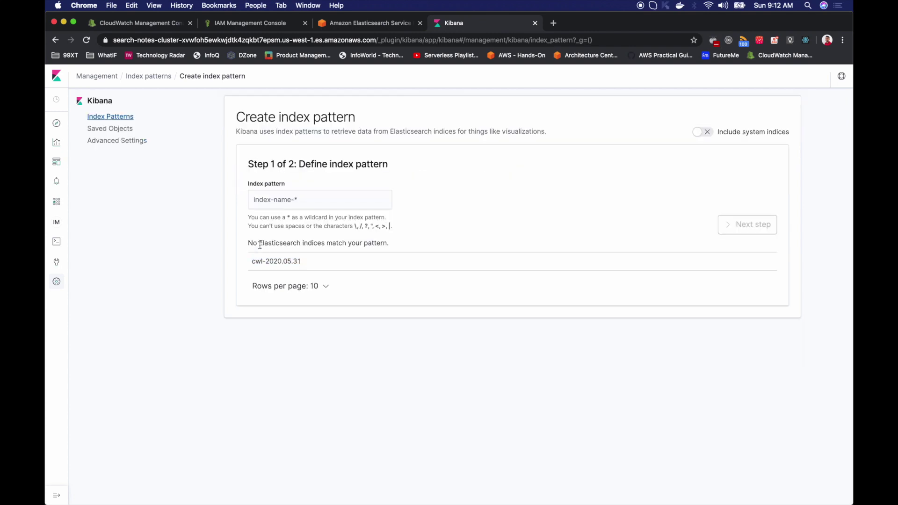
{"action": "left_click", "coordinate": [256, 202]}
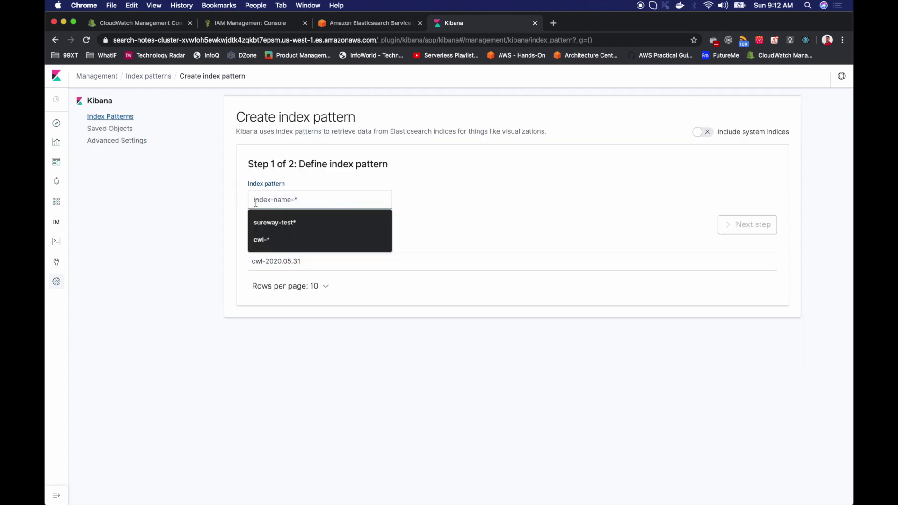
{"action": "type", "text": "cwl-*"}
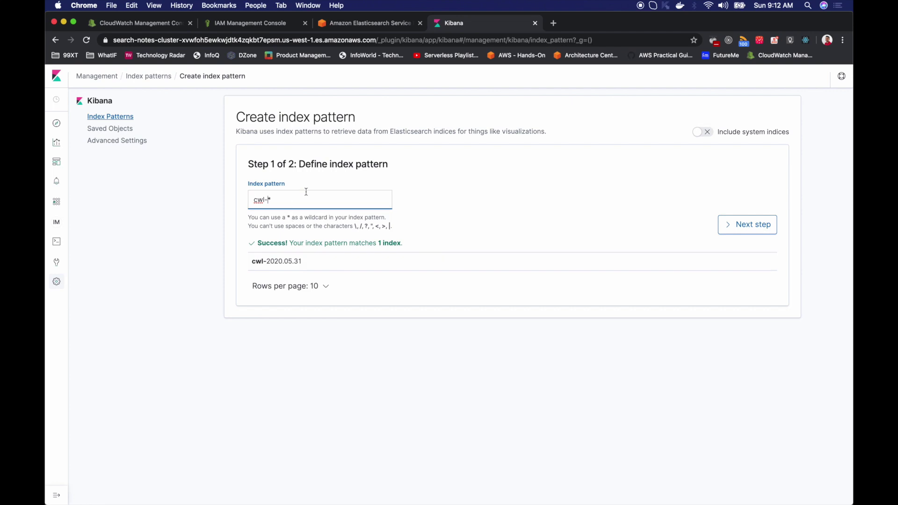
{"action": "left_click", "coordinate": [761, 223]}
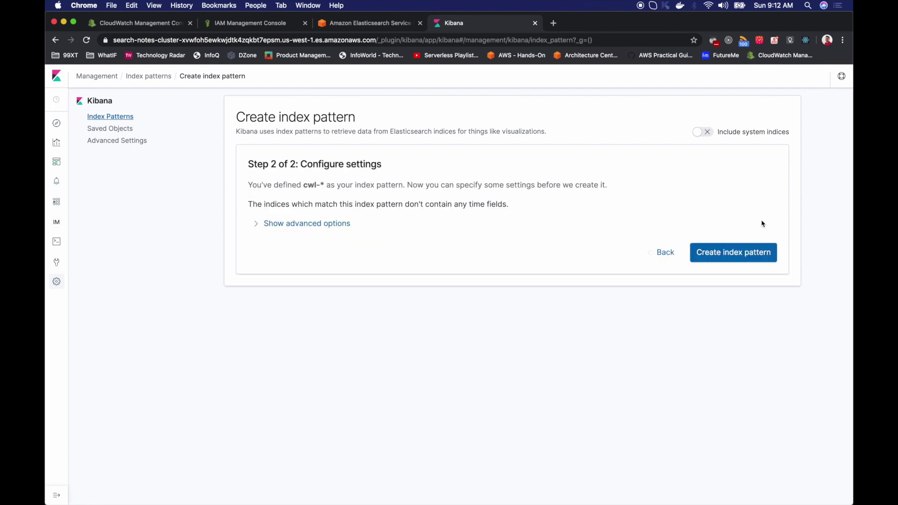
{"action": "left_click", "coordinate": [399, 220]}
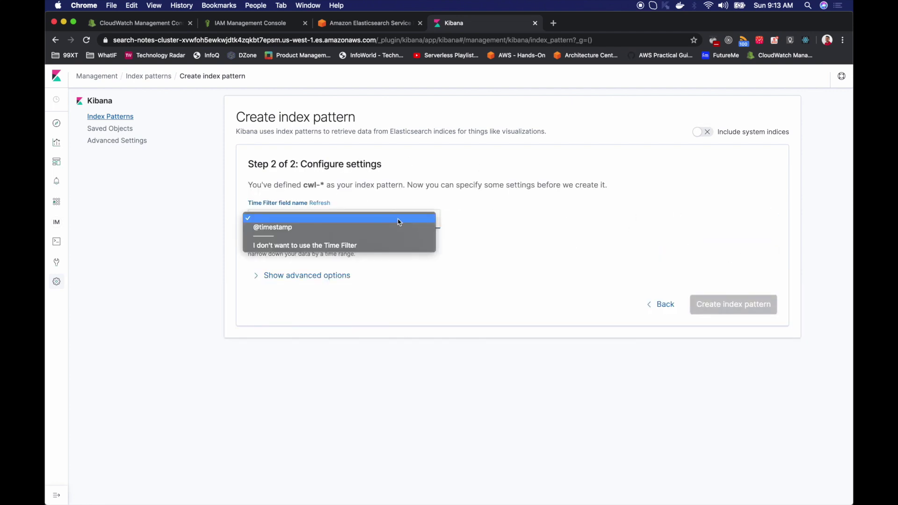
{"action": "left_click", "coordinate": [294, 227]}
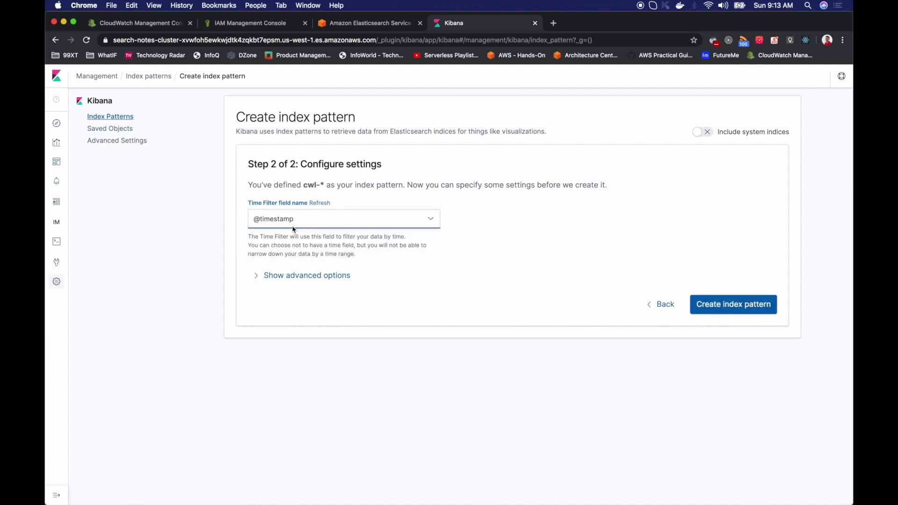
{"action": "left_click", "coordinate": [732, 304]}
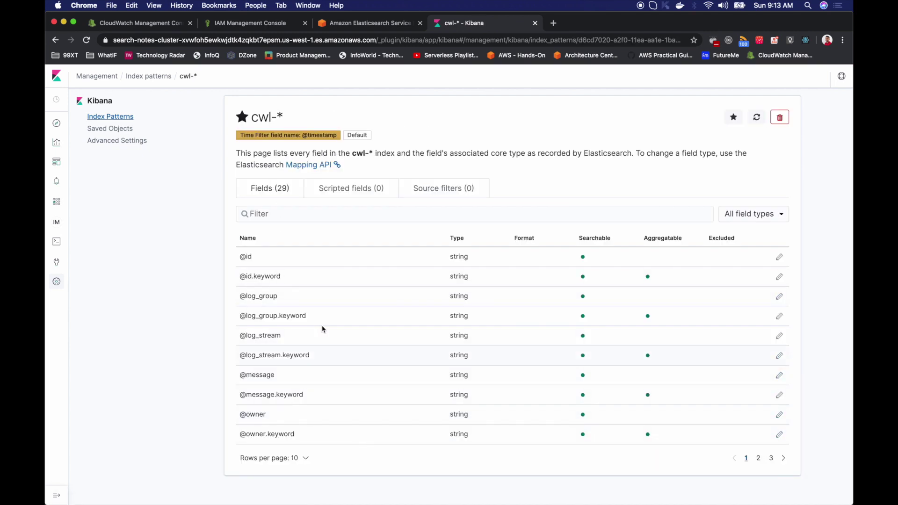
Page through the cwl-* pattern's field list to the third page.
{"action": "left_click", "coordinate": [783, 459]}
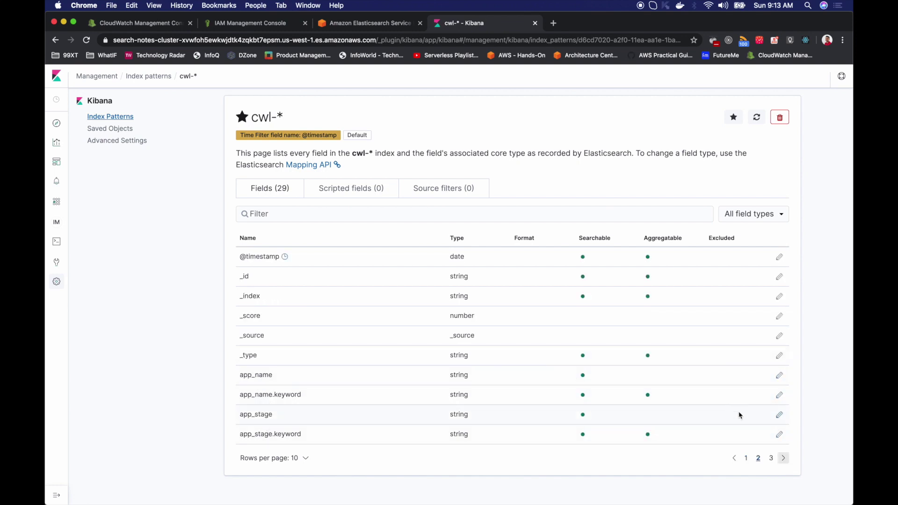
{"action": "left_click", "coordinate": [770, 457]}
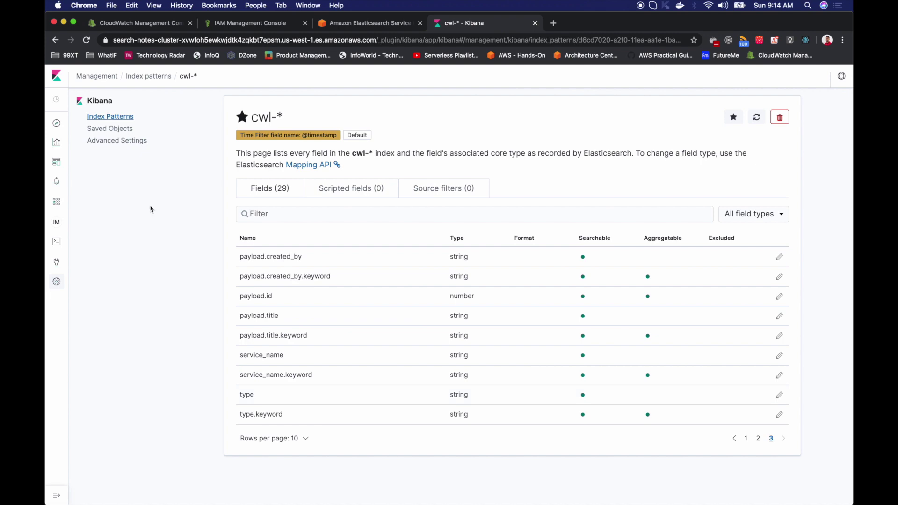
{"action": "left_click", "coordinate": [57, 124]}
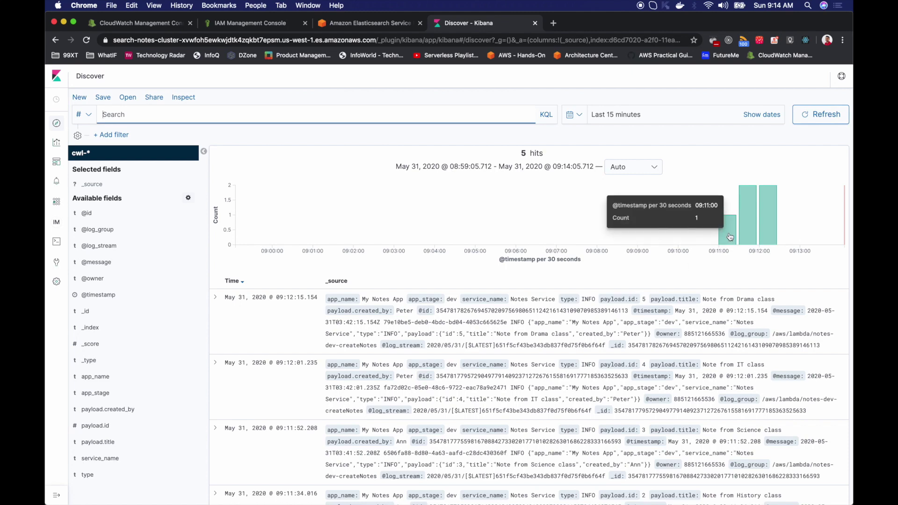
Set Discover's range to Today, then brush the histogram down to 09:10–09:13.
{"action": "mouse_move", "coordinate": [766, 230]}
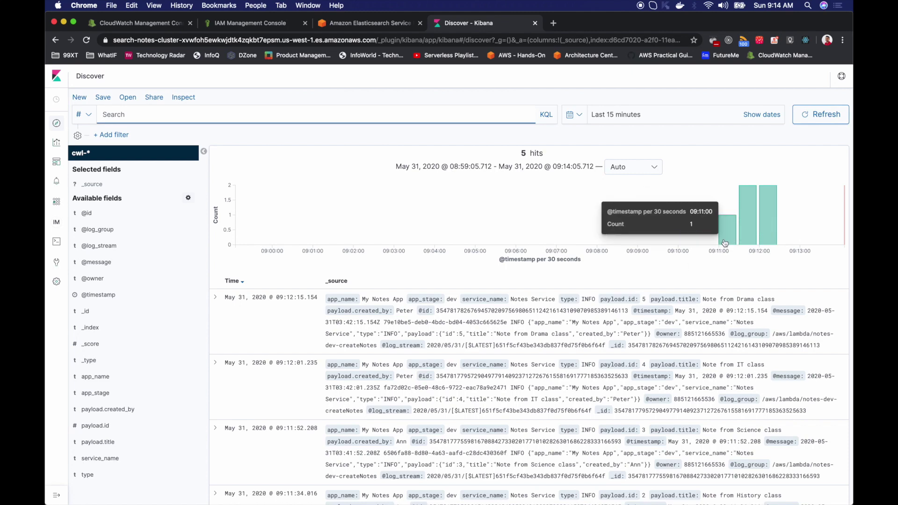
{"action": "left_click", "coordinate": [748, 229]}
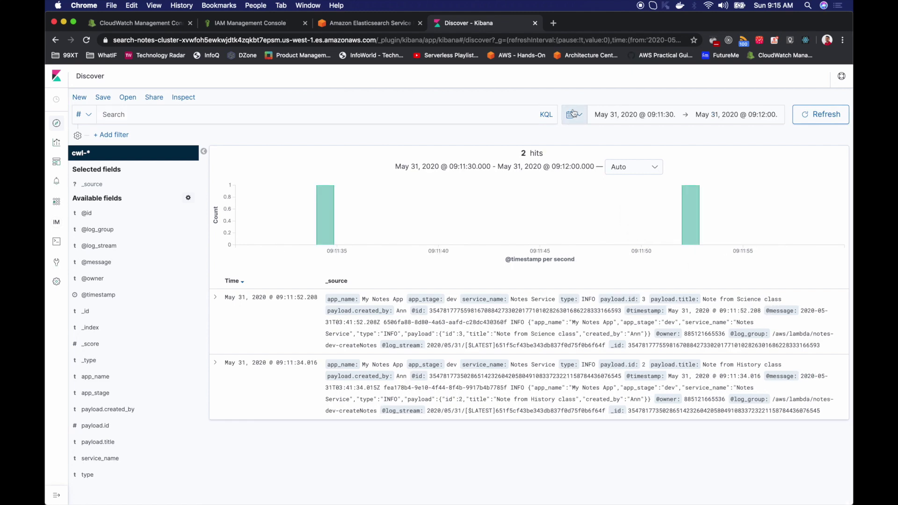
{"action": "left_click", "coordinate": [574, 115]}
{"action": "left_click", "coordinate": [580, 202]}
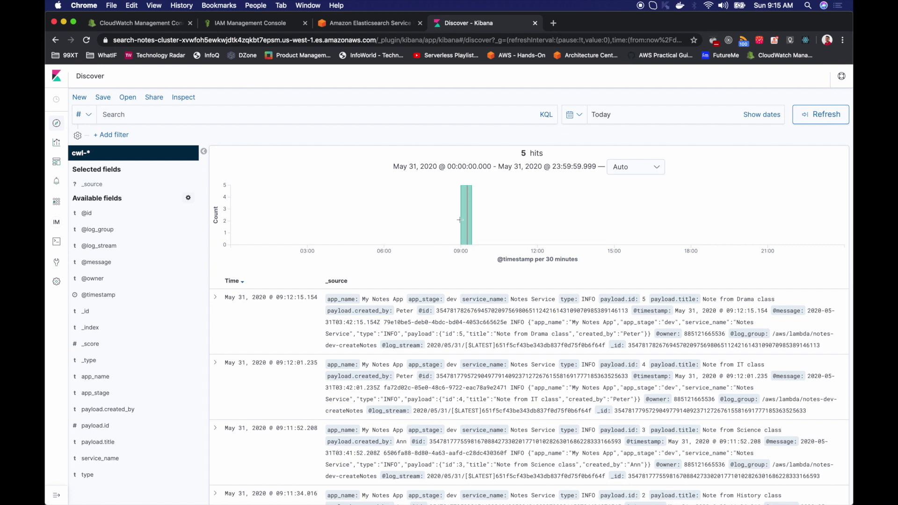
{"action": "mouse_move", "coordinate": [439, 213]}
{"action": "left_mouse_down"}
{"action": "mouse_move", "coordinate": [611, 194]}
{"action": "mouse_move", "coordinate": [497, 204]}
{"action": "mouse_move", "coordinate": [564, 204]}
{"action": "left_mouse_up"}
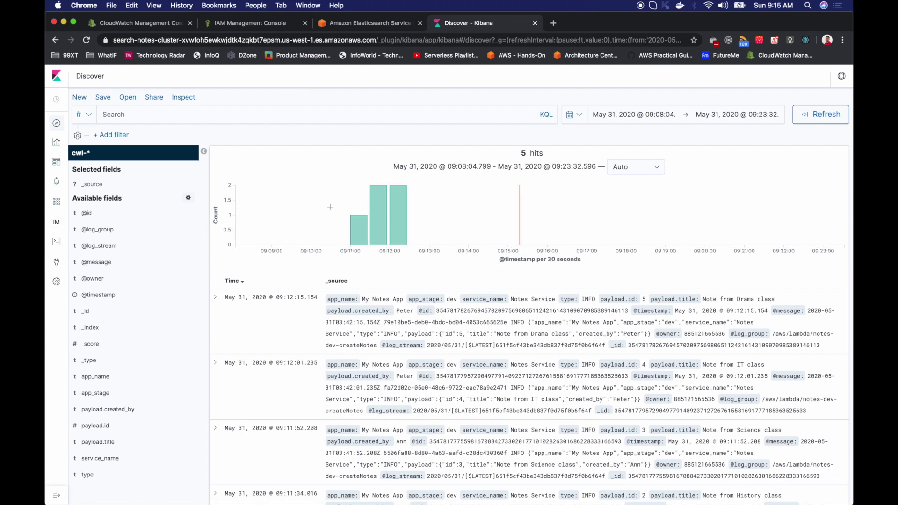
{"action": "left_click_drag", "start_coordinate": [313, 206], "coordinate": [458, 200]}
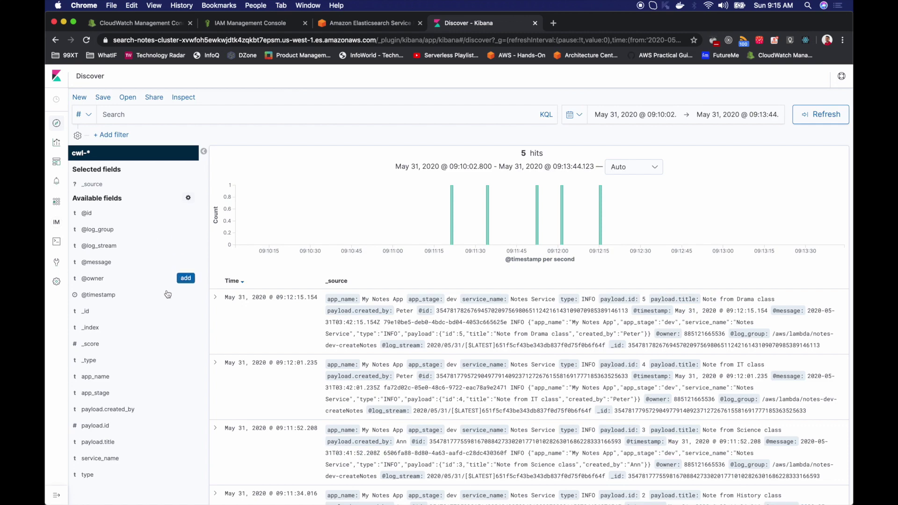
Add payload.id, payload.title and payload.created_by as table columns.
{"action": "scroll", "coordinate": [155, 332], "scroll_direction": "down", "scroll_amount": 3}
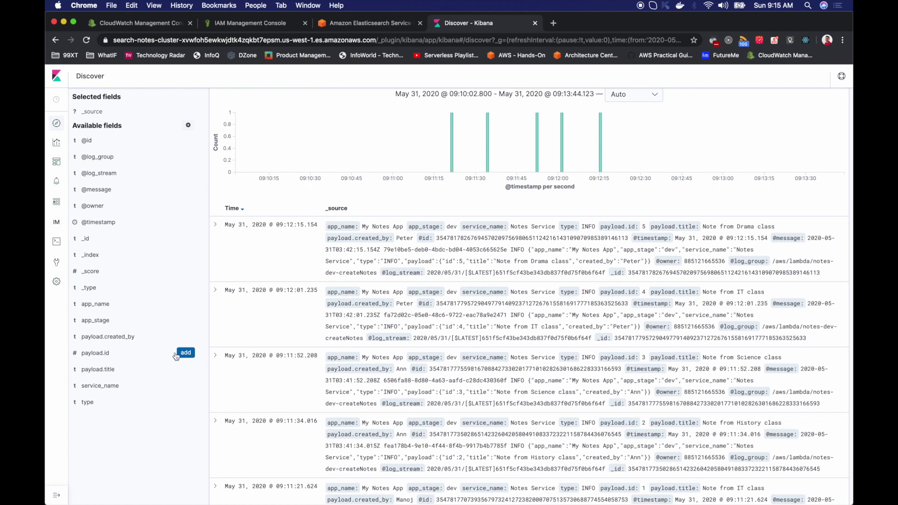
{"action": "left_click", "coordinate": [186, 353]}
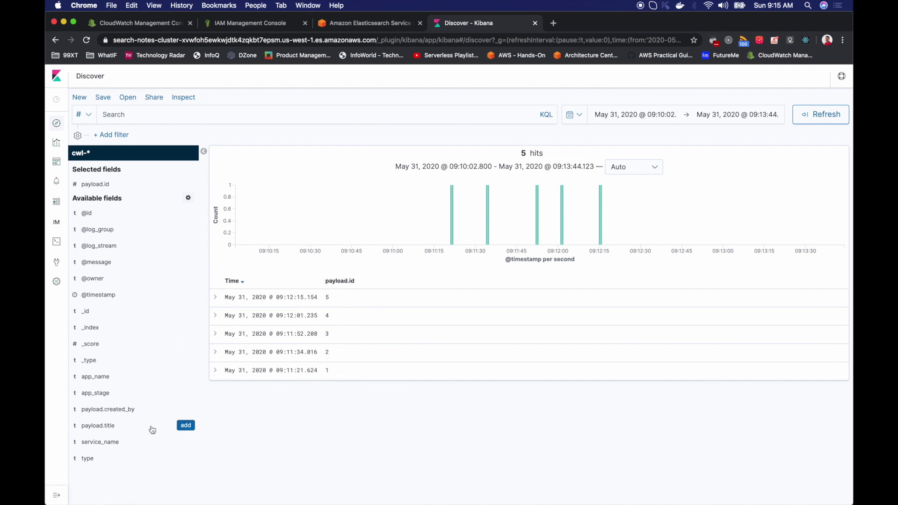
{"action": "left_click", "coordinate": [184, 427]}
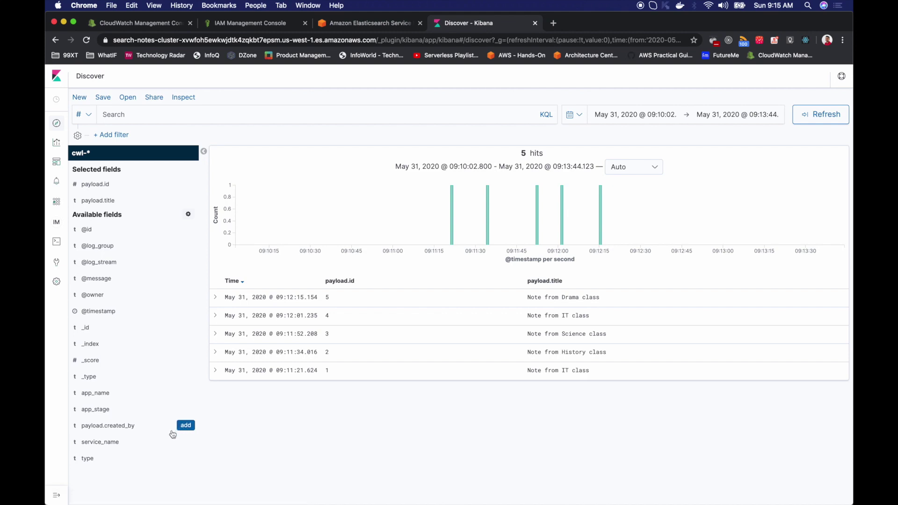
{"action": "left_click", "coordinate": [185, 426]}
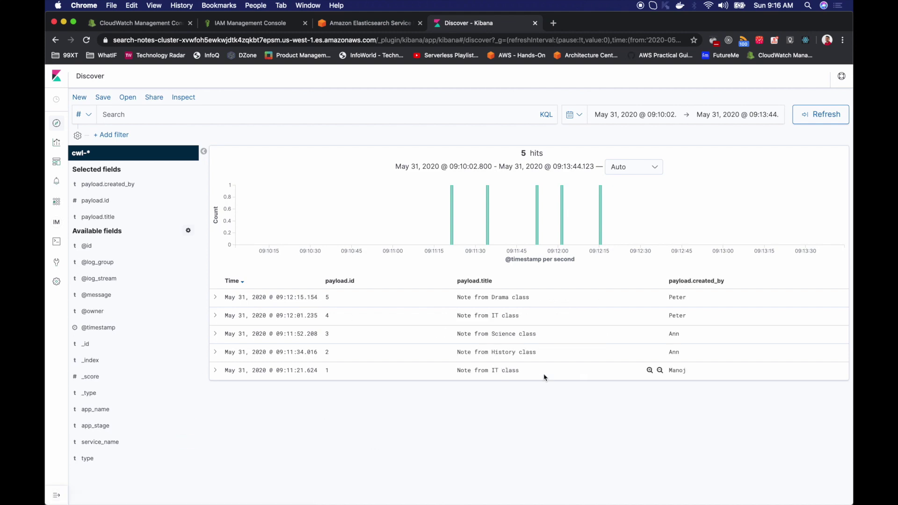
Save the search as 'Notes Data Table'.
{"action": "left_click", "coordinate": [103, 98]}
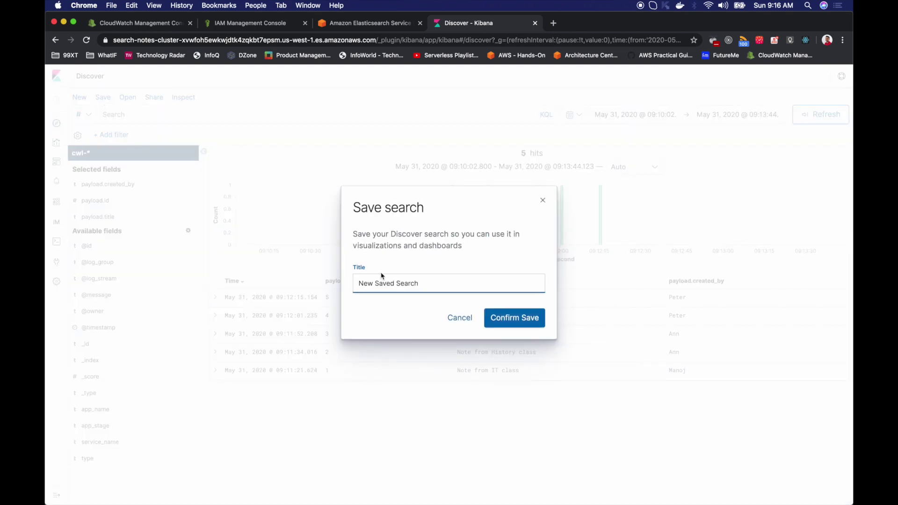
{"action": "triple_click", "coordinate": [381, 280]}
{"action": "type", "text": "Notes Data Table"}
{"action": "left_click", "coordinate": [535, 320]}
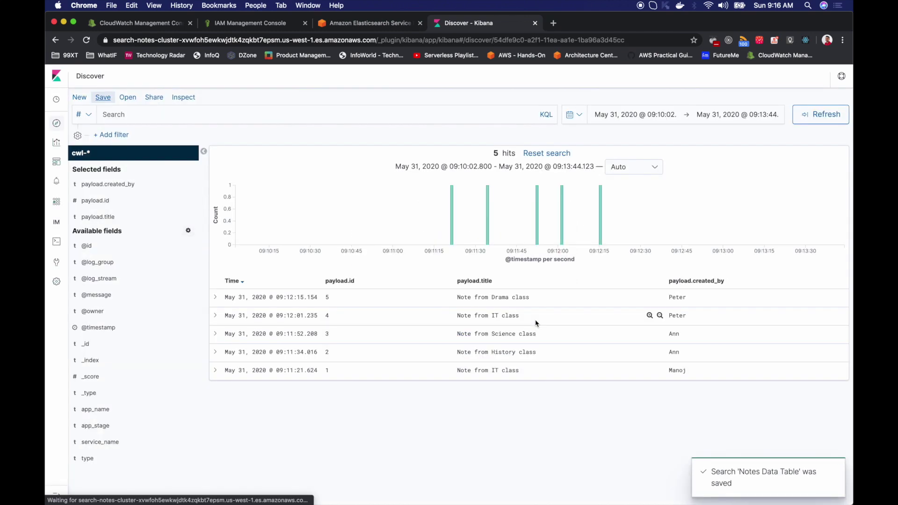
Set the refresh interval to 5 seconds and start auto-refresh.
{"action": "left_click", "coordinate": [574, 115]}
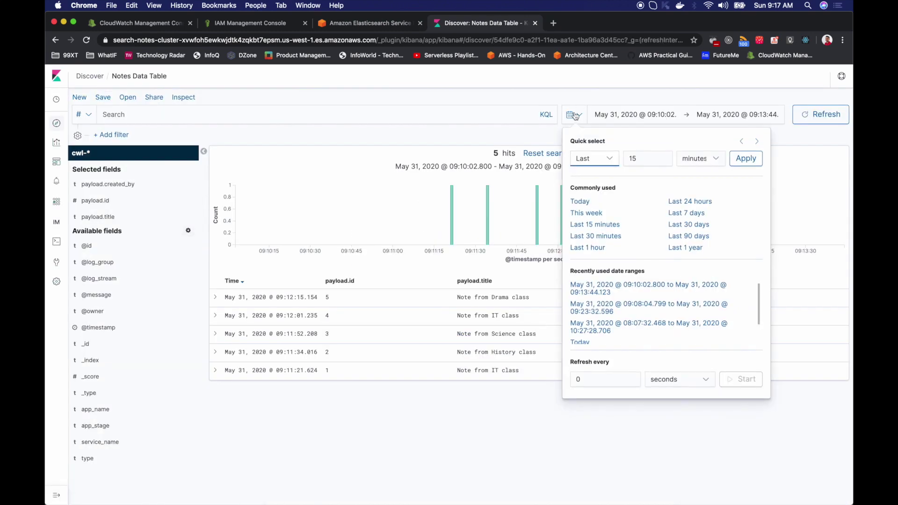
{"action": "left_click", "coordinate": [598, 383]}
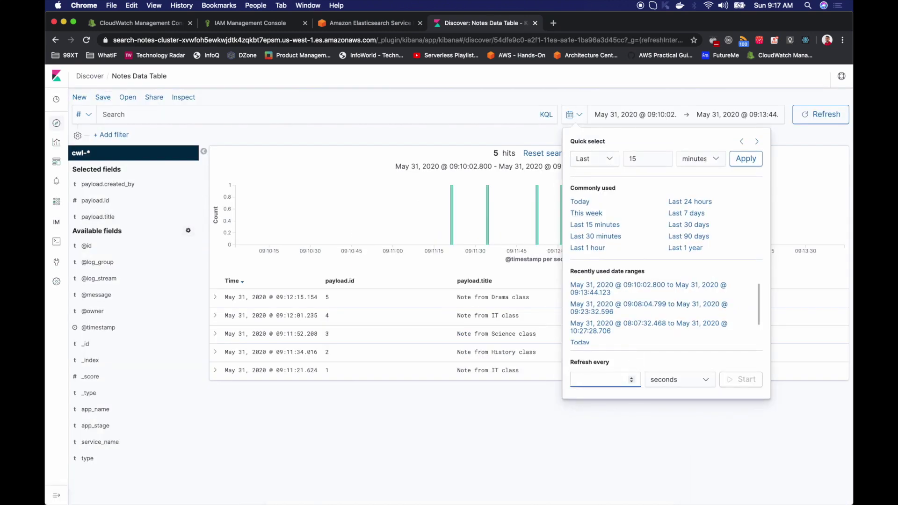
{"action": "type", "text": "5"}
{"action": "left_click", "coordinate": [742, 381]}
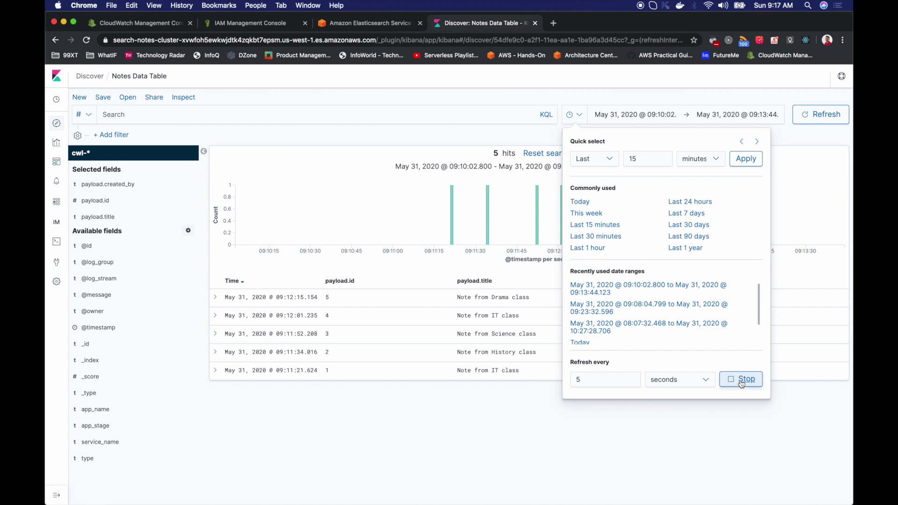
{"action": "left_click", "coordinate": [584, 458]}
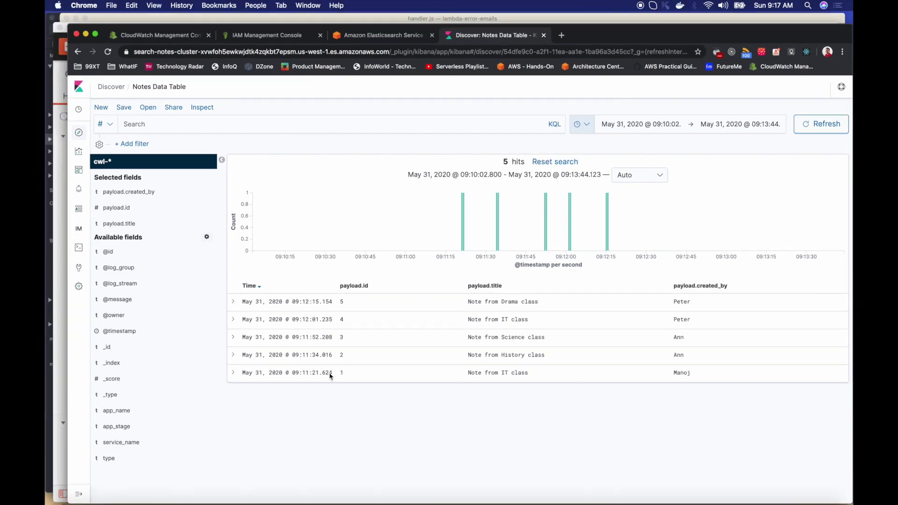
In Postman, post note 6 with a different author name.
{"action": "key", "text": "ctrl+Up"}
{"action": "left_click", "coordinate": [331, 366]}
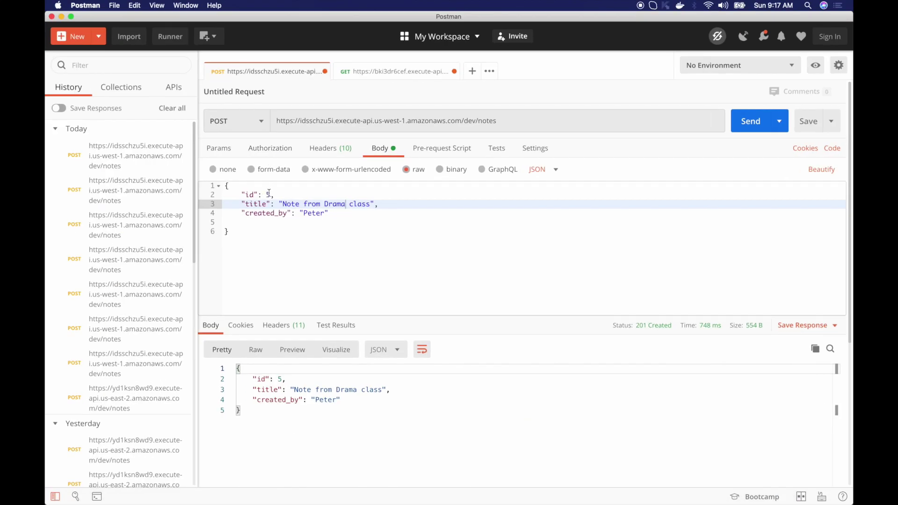
{"action": "left_click", "coordinate": [271, 195]}
{"action": "key", "text": "BackSpace"}
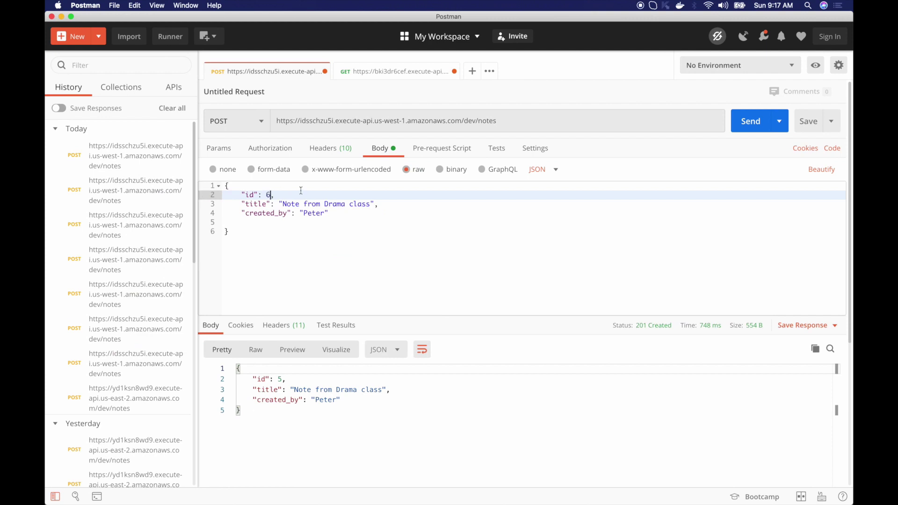
{"action": "type", "text": "6"}
{"action": "double_click", "coordinate": [322, 213]}
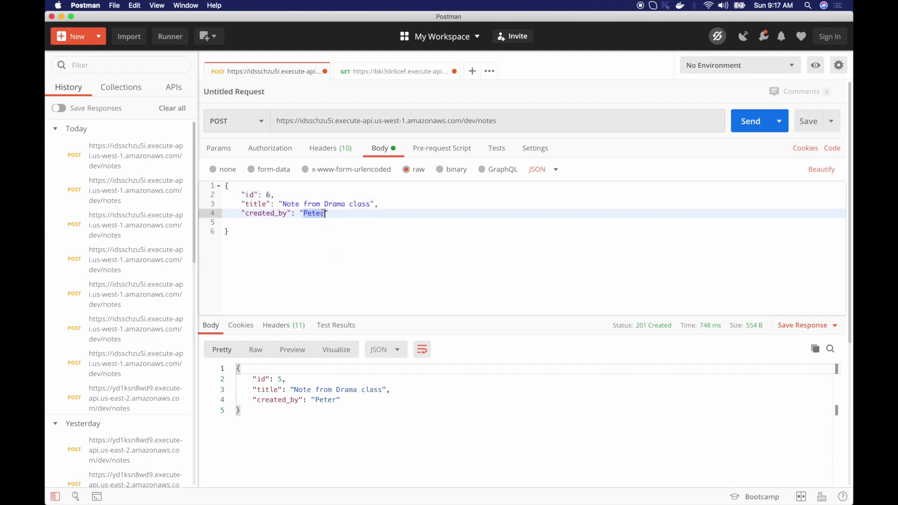
{"action": "type", "text": "Manoj"}
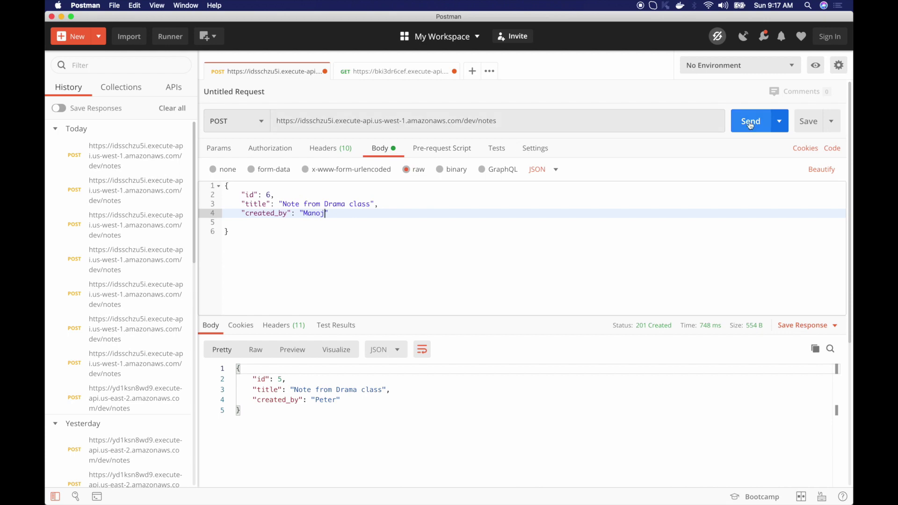
{"action": "left_click", "coordinate": [751, 122]}
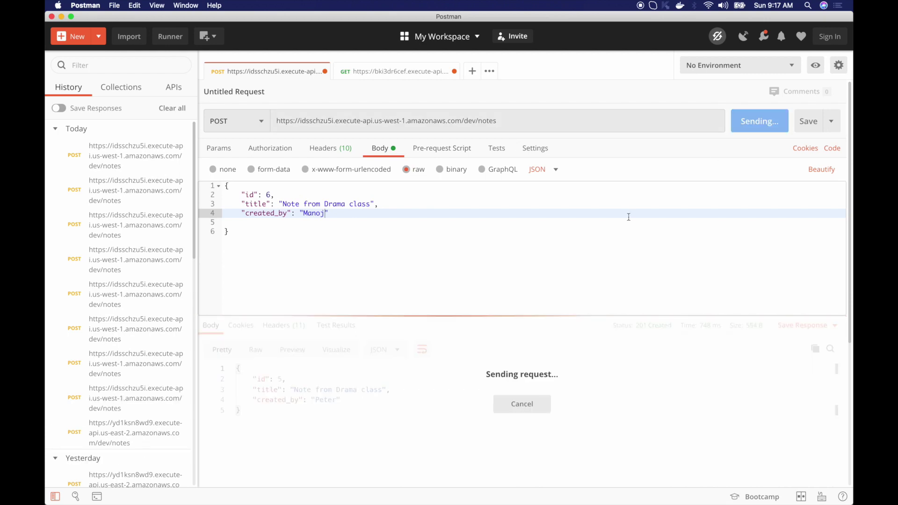
Set Kibana's time range to Today, showing note 6 among 6 hits.
{"action": "key", "text": "ctrl+Up"}
{"action": "left_click", "coordinate": [444, 326]}
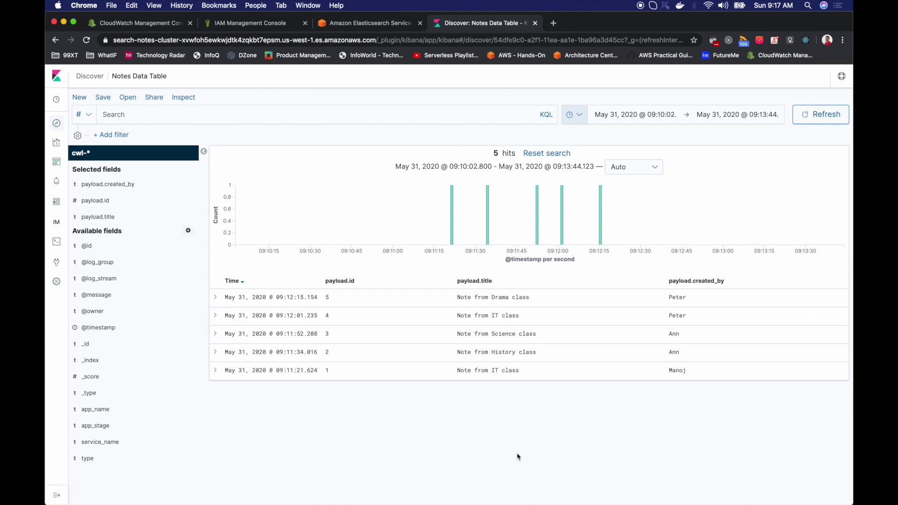
{"action": "left_click", "coordinate": [575, 115]}
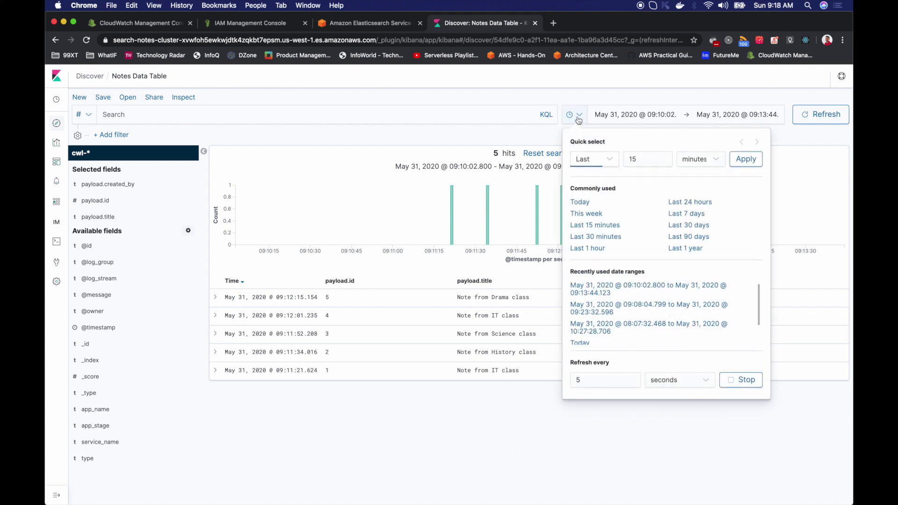
{"action": "left_click", "coordinate": [585, 202]}
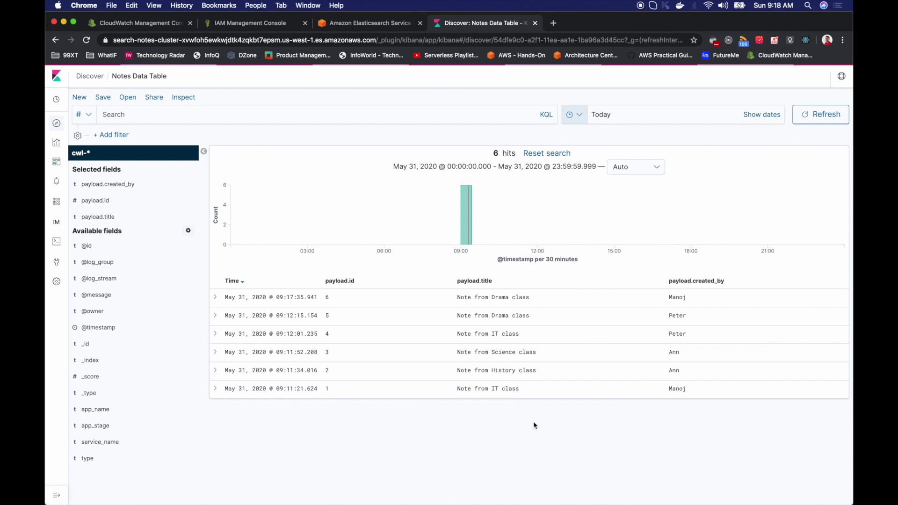
{"action": "left_click_drag", "start_coordinate": [701, 298], "coordinate": [221, 296]}
{"action": "key", "text": "ctrl+Up"}
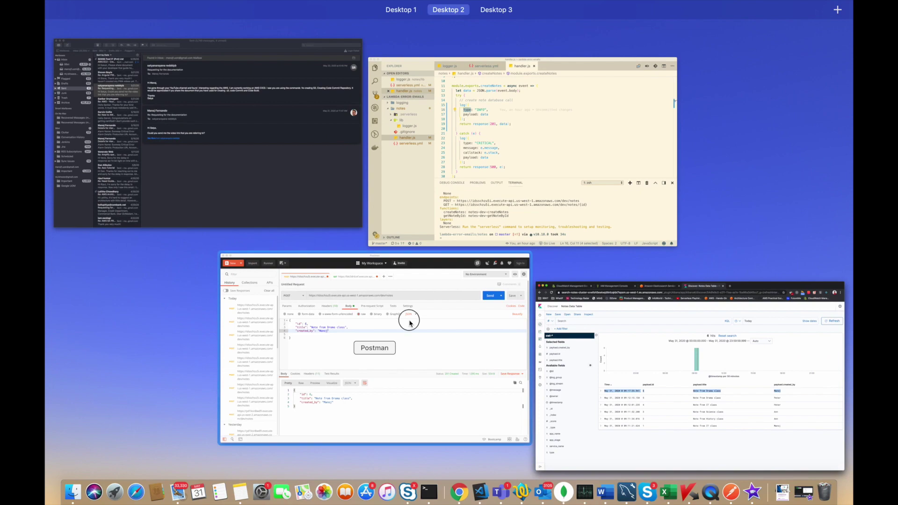
Post note 7, 'Note from Computer class', from Postman.
{"action": "left_click", "coordinate": [410, 323]}
{"action": "double_click", "coordinate": [270, 194]}
{"action": "type", "text": "7"}
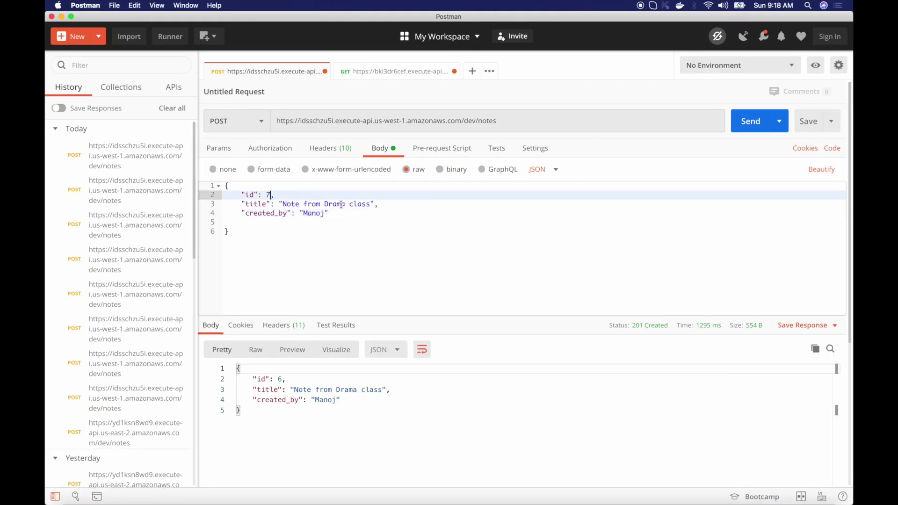
{"action": "double_click", "coordinate": [336, 204]}
{"action": "type", "text": "Computer"}
{"action": "left_click", "coordinate": [750, 122]}
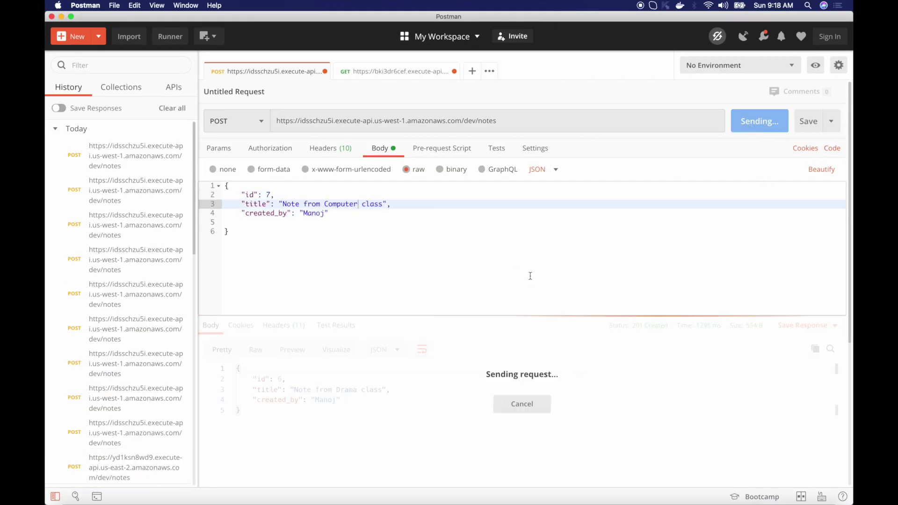
Confirm note 7 now tops Kibana's notes table of 7 hits.
{"action": "key", "text": "ctrl+Up"}
{"action": "left_click", "coordinate": [526, 412]}
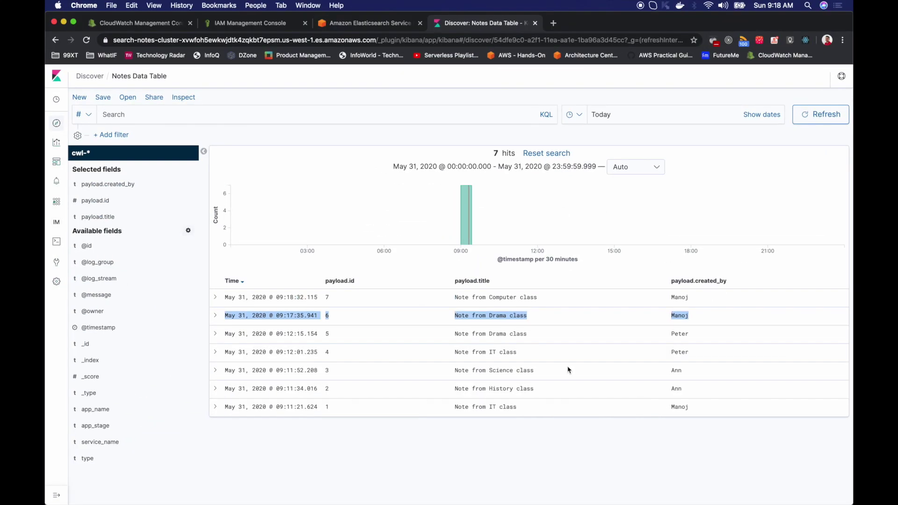
{"action": "left_click_drag", "start_coordinate": [702, 292], "coordinate": [216, 298]}
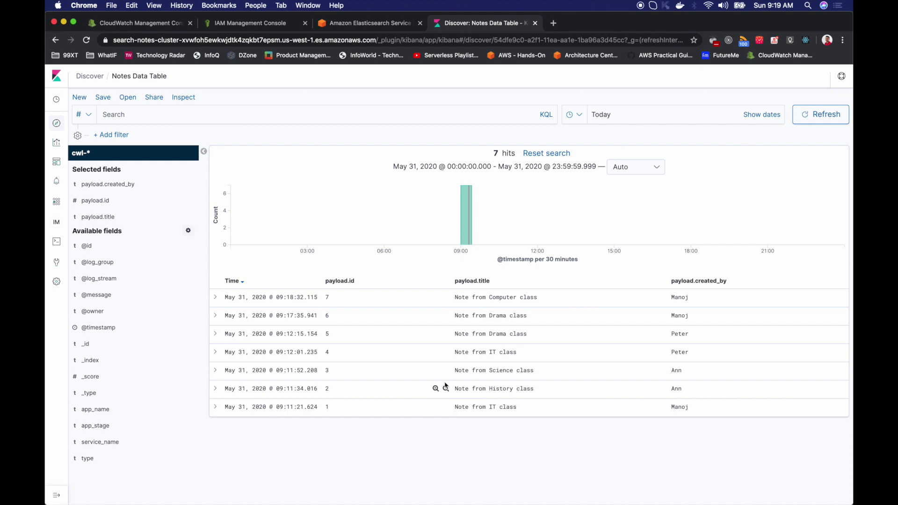
{"action": "left_click", "coordinate": [57, 144]}
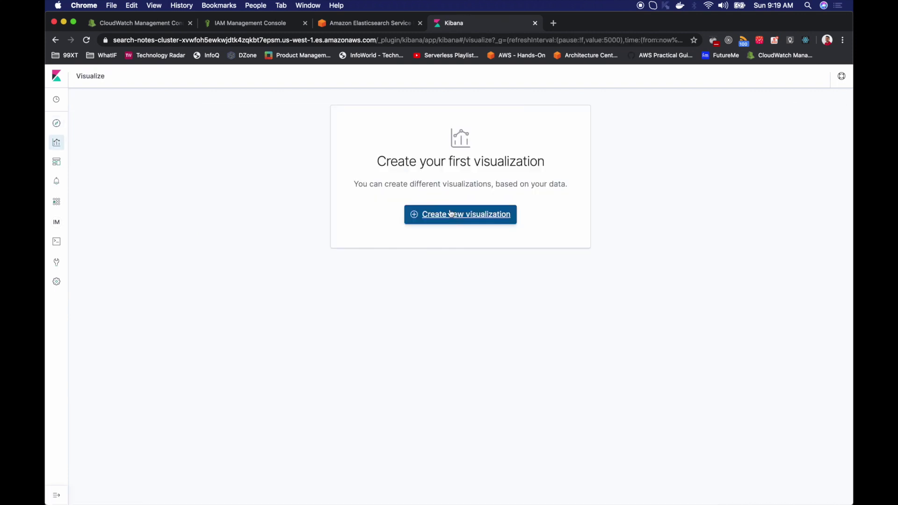
Create a new Pie visualization using the cwl-* index pattern as its source.
{"action": "left_click", "coordinate": [452, 214]}
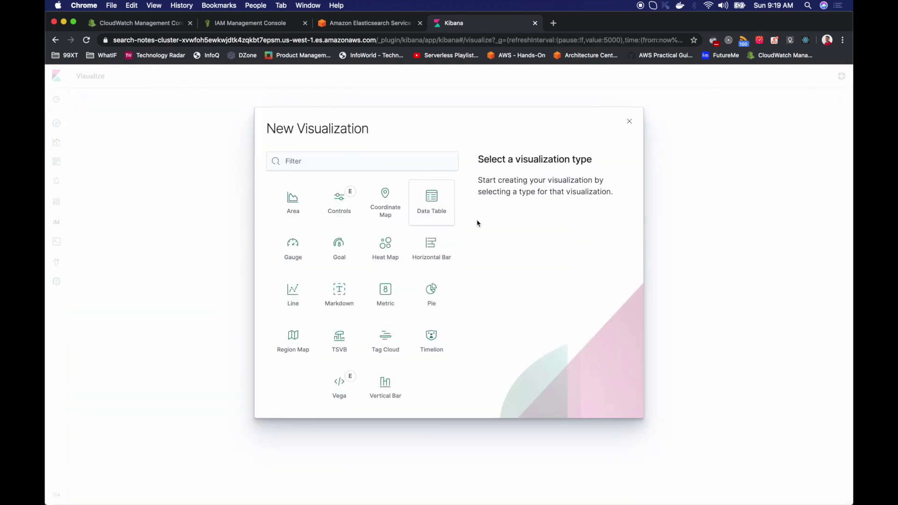
{"action": "left_click", "coordinate": [431, 300]}
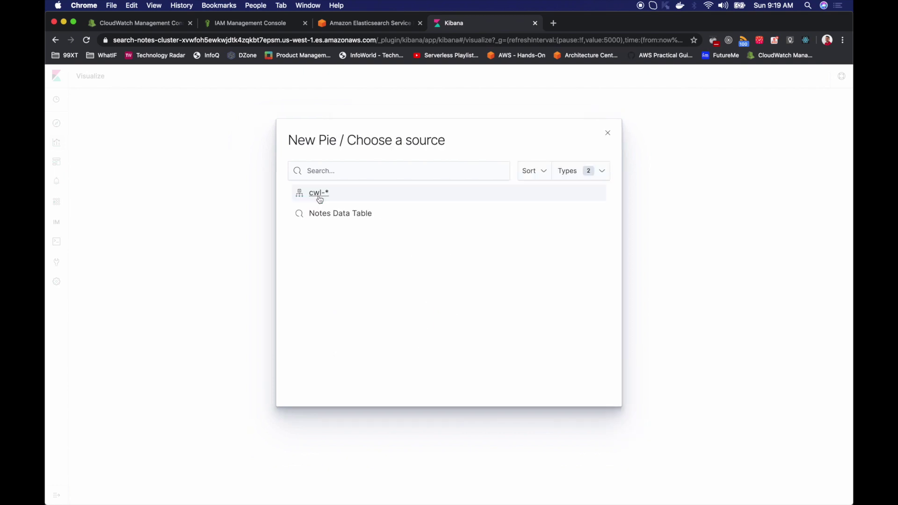
{"action": "left_click", "coordinate": [319, 193]}
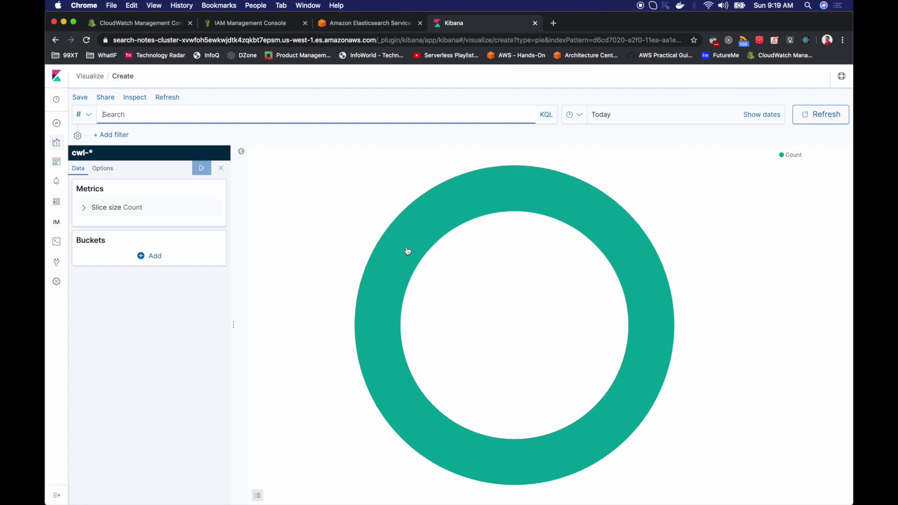
Add a Split slices bucket to the pie using the Terms aggregation.
{"action": "left_click", "coordinate": [99, 209]}
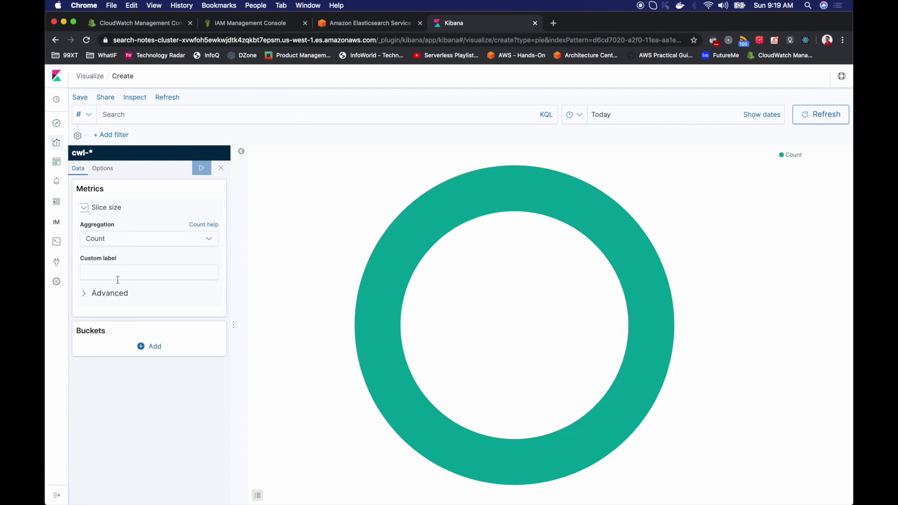
{"action": "left_click", "coordinate": [154, 347]}
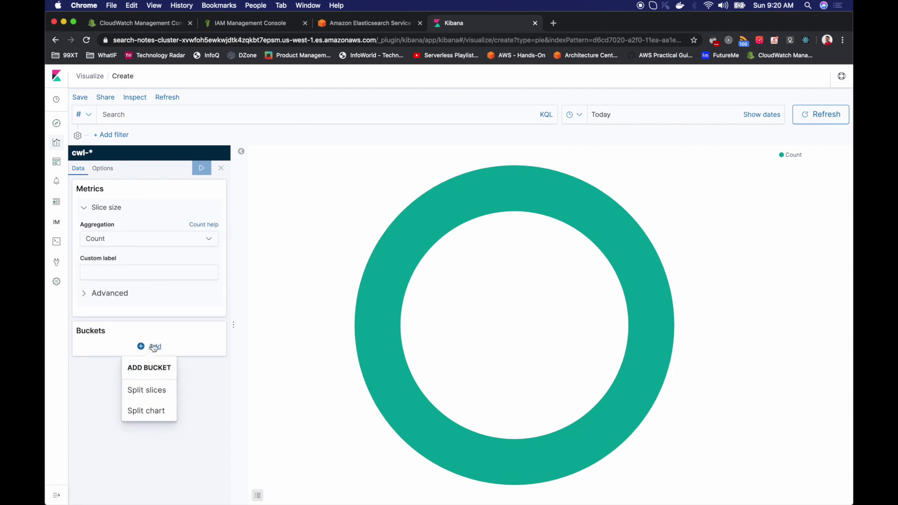
{"action": "left_click", "coordinate": [147, 390]}
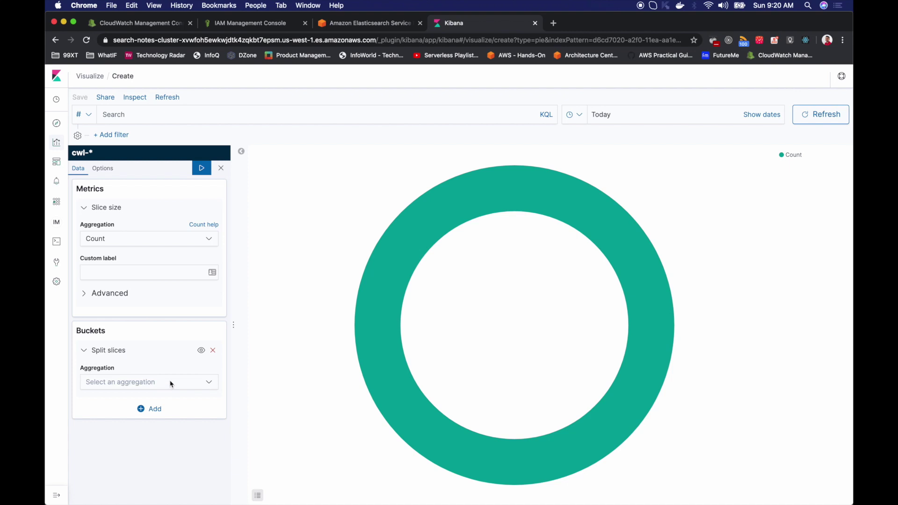
{"action": "left_click", "coordinate": [171, 383]}
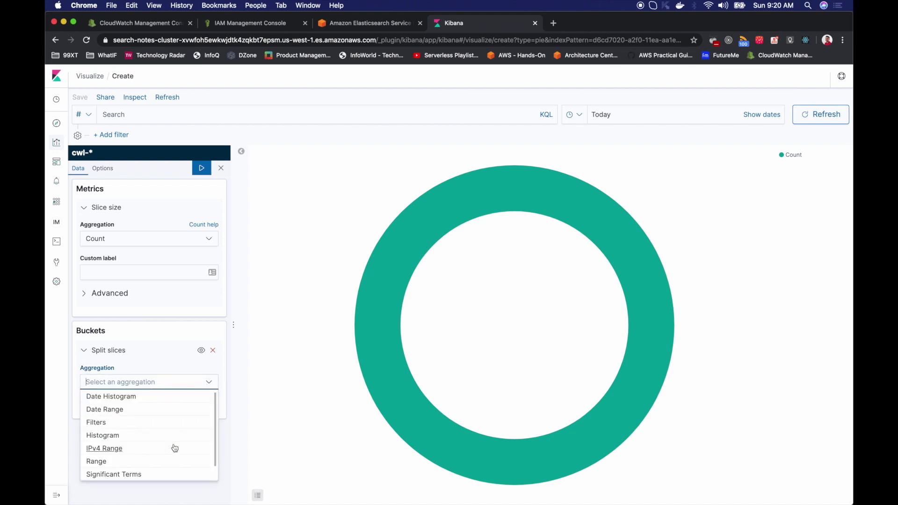
{"action": "scroll", "coordinate": [175, 448], "scroll_direction": "down", "scroll_amount": 1}
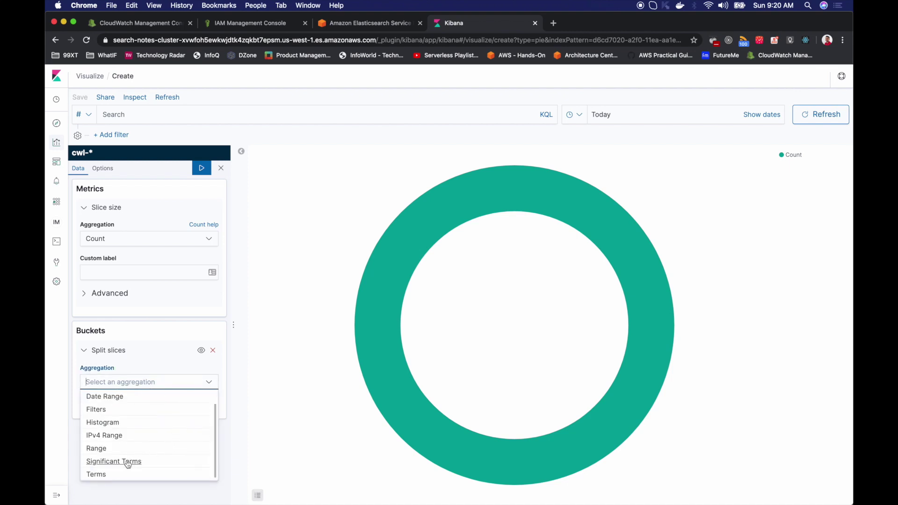
{"action": "left_click", "coordinate": [100, 475]}
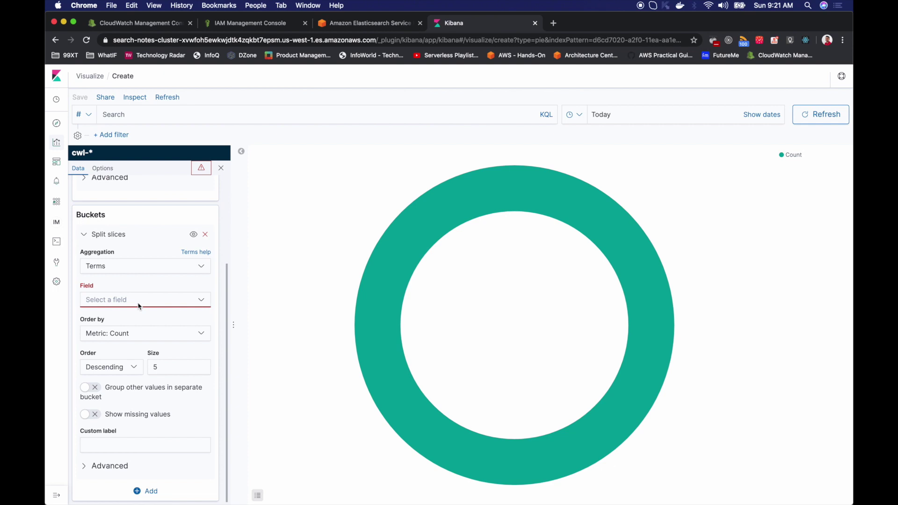
Split on field payload.created_by.keyword and change the Size from 5 to 10.
{"action": "left_click", "coordinate": [138, 303]}
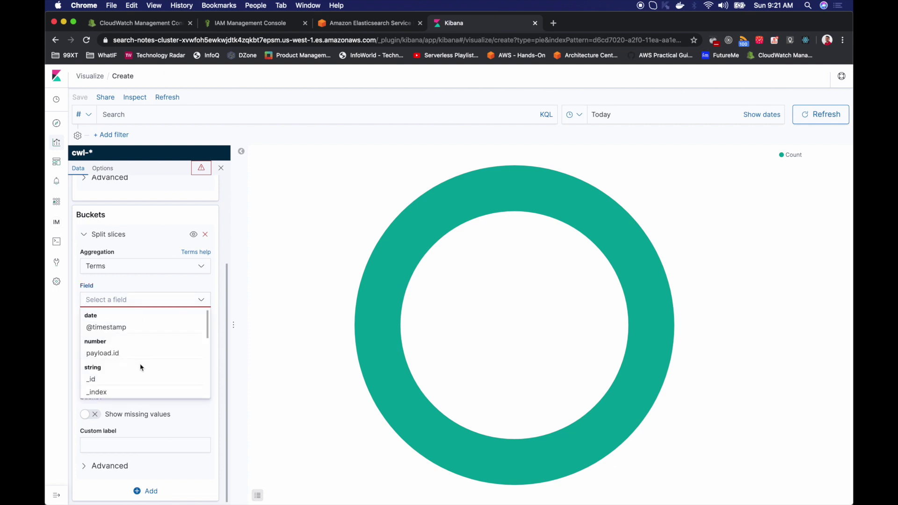
{"action": "scroll", "coordinate": [140, 368], "scroll_direction": "down", "scroll_amount": 5}
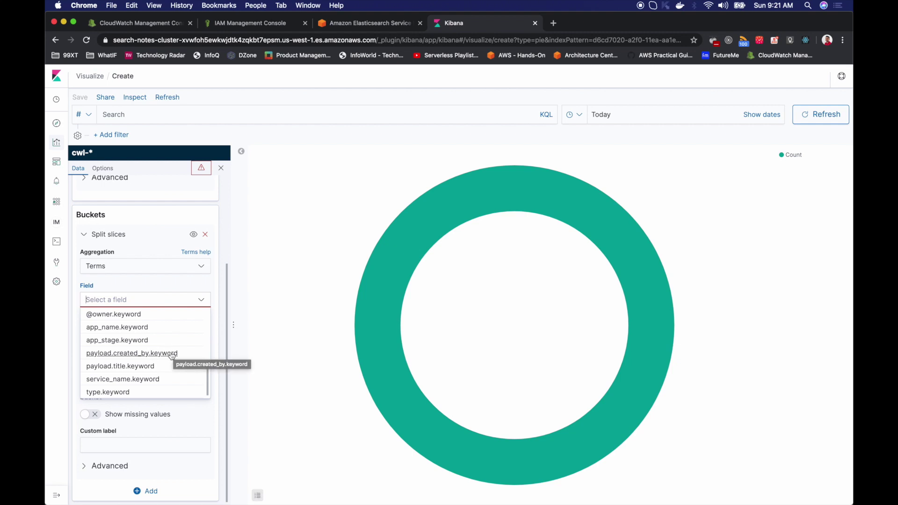
{"action": "left_click", "coordinate": [168, 355]}
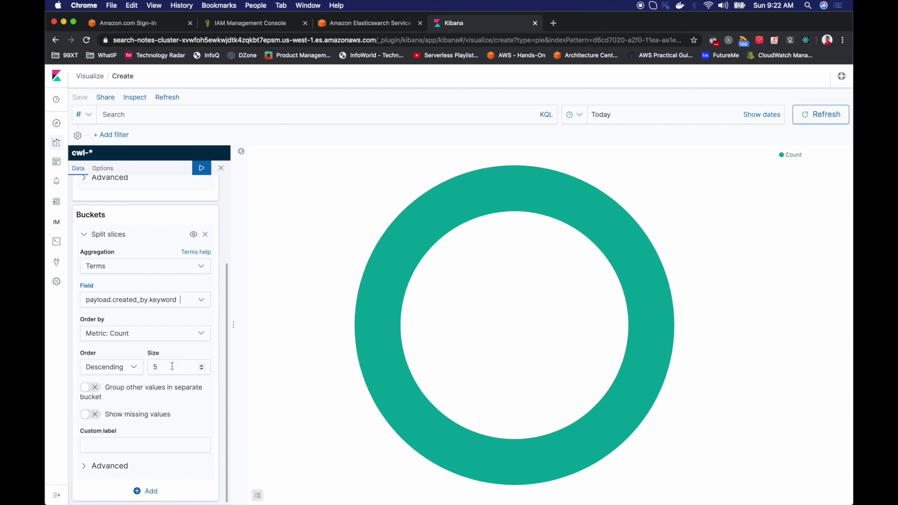
{"action": "left_click", "coordinate": [168, 367]}
{"action": "key", "text": "BackSpace"}
Apply the slice settings and give the Split slices bucket the custom label User.
{"action": "left_click", "coordinate": [201, 170]}
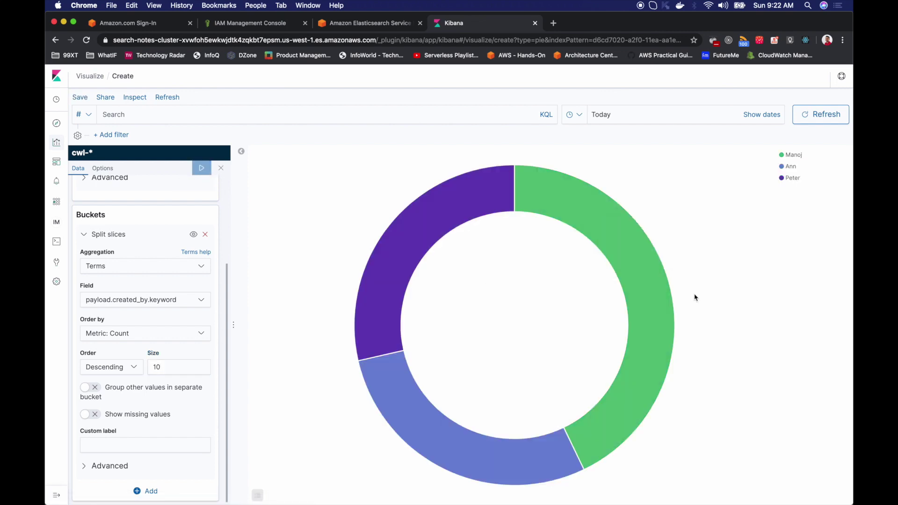
{"action": "mouse_move", "coordinate": [652, 280]}
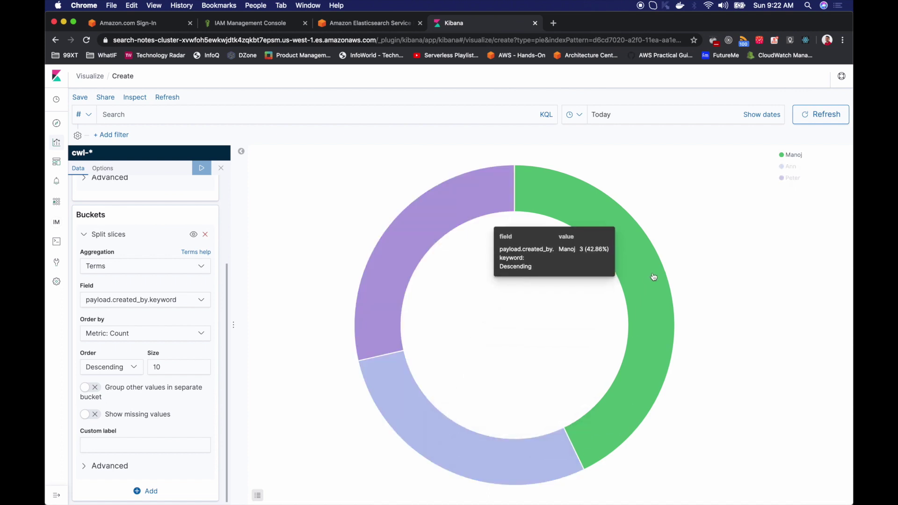
{"action": "mouse_move", "coordinate": [504, 463]}
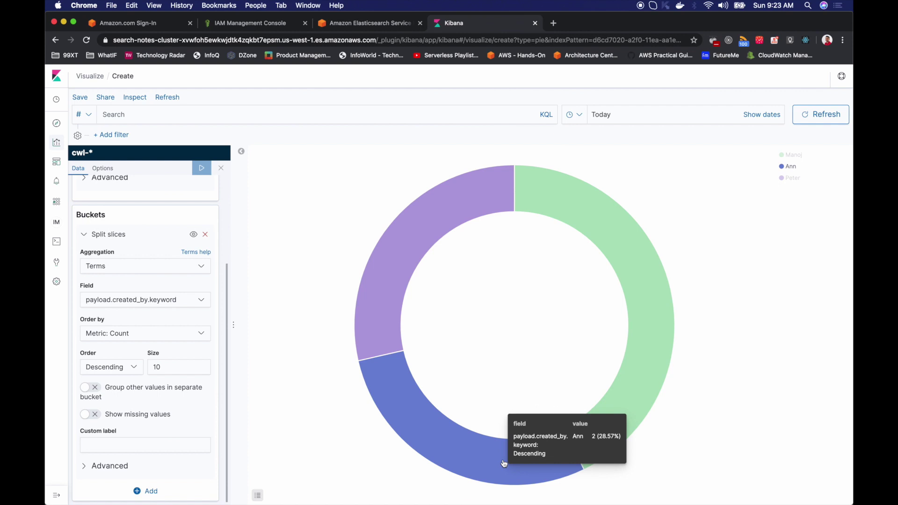
{"action": "mouse_move", "coordinate": [387, 274]}
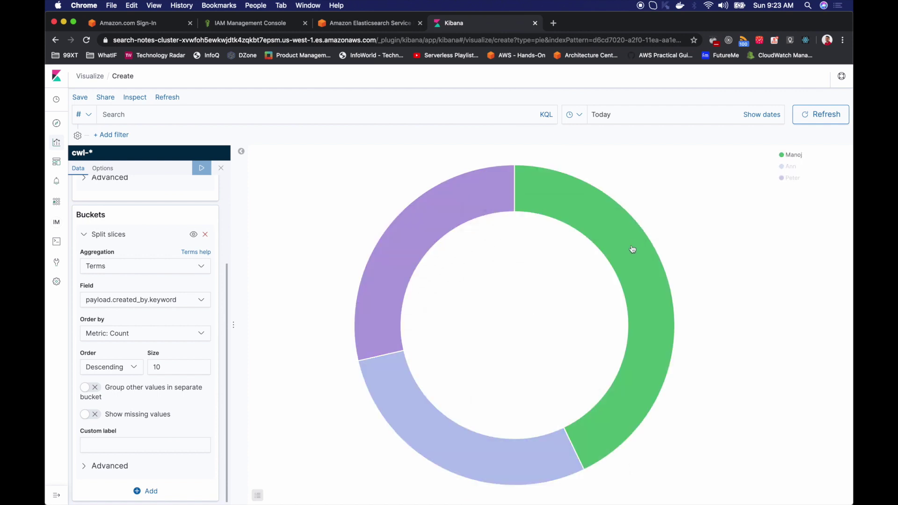
{"action": "left_click", "coordinate": [118, 450]}
{"action": "type", "text": "User"}
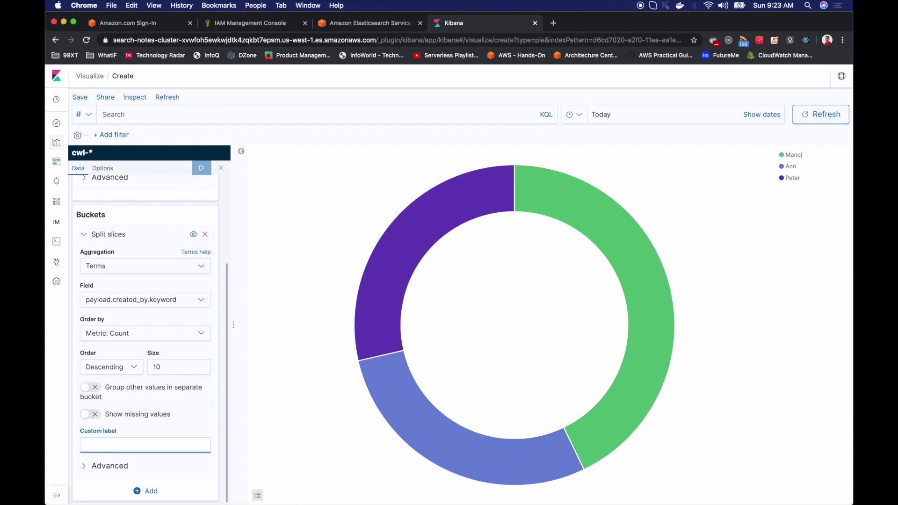
{"action": "scroll", "coordinate": [146, 257], "scroll_direction": "up", "scroll_amount": 2}
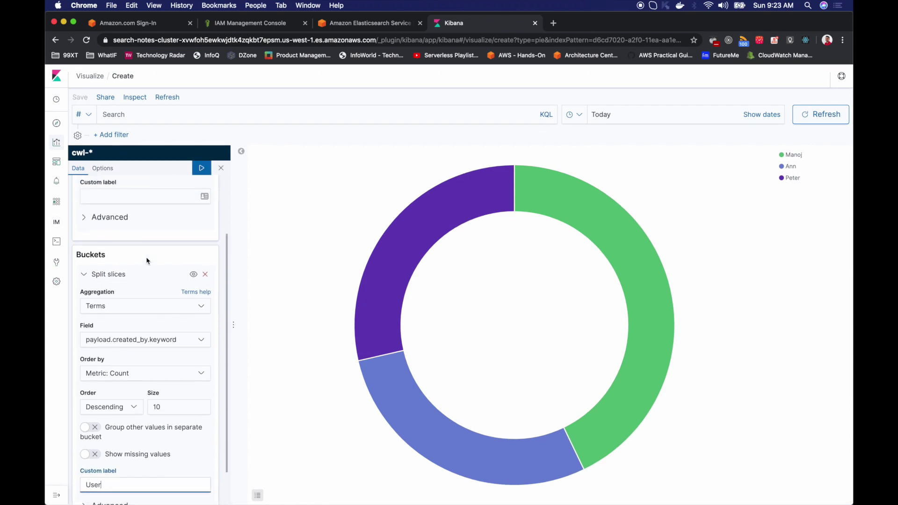
{"action": "left_click", "coordinate": [202, 169]}
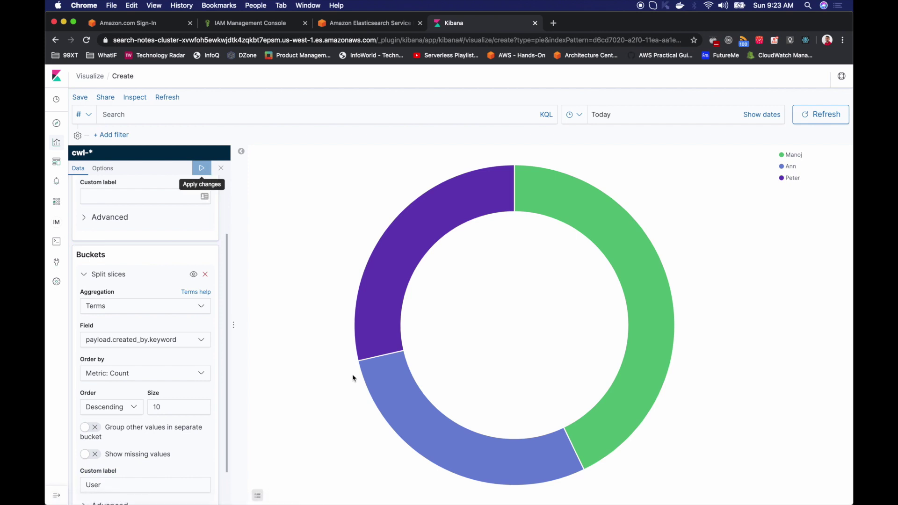
Switch to the pie chart's Options tab.
{"action": "mouse_move", "coordinate": [579, 190]}
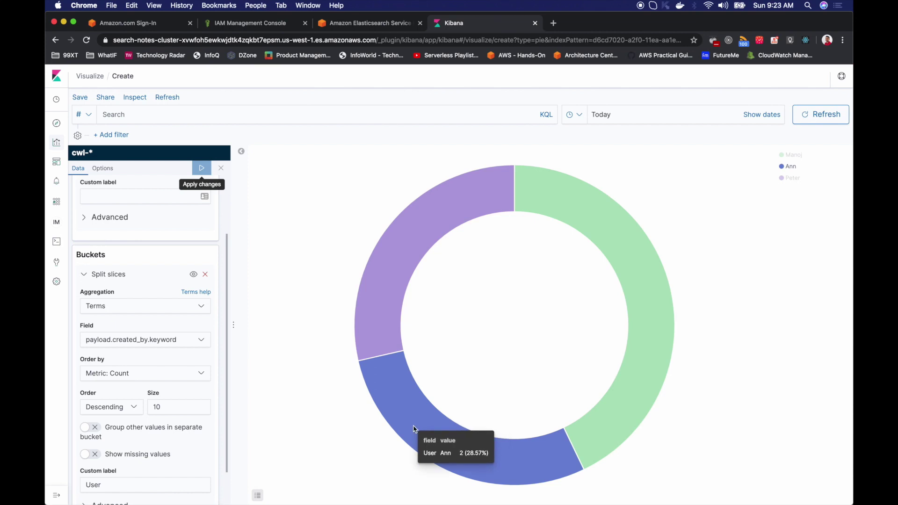
{"action": "scroll", "coordinate": [280, 371], "scroll_direction": "up", "scroll_amount": 2}
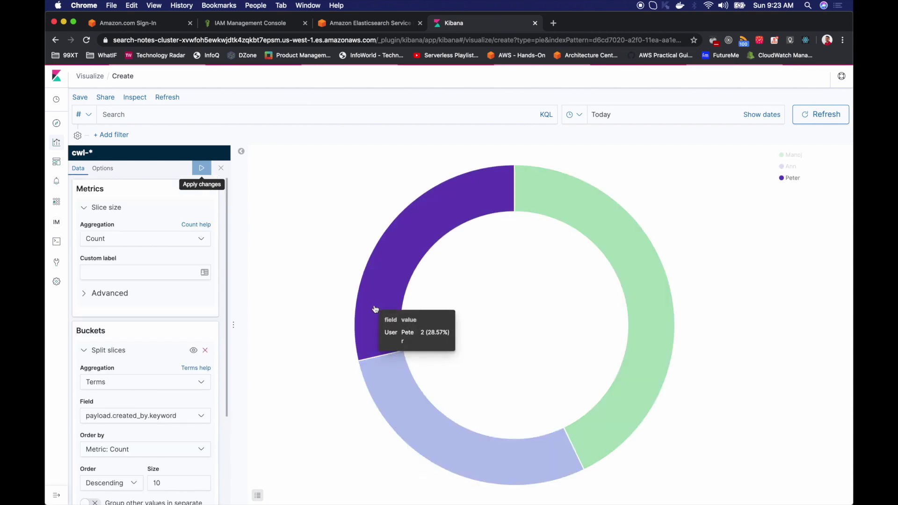
{"action": "left_click", "coordinate": [103, 169]}
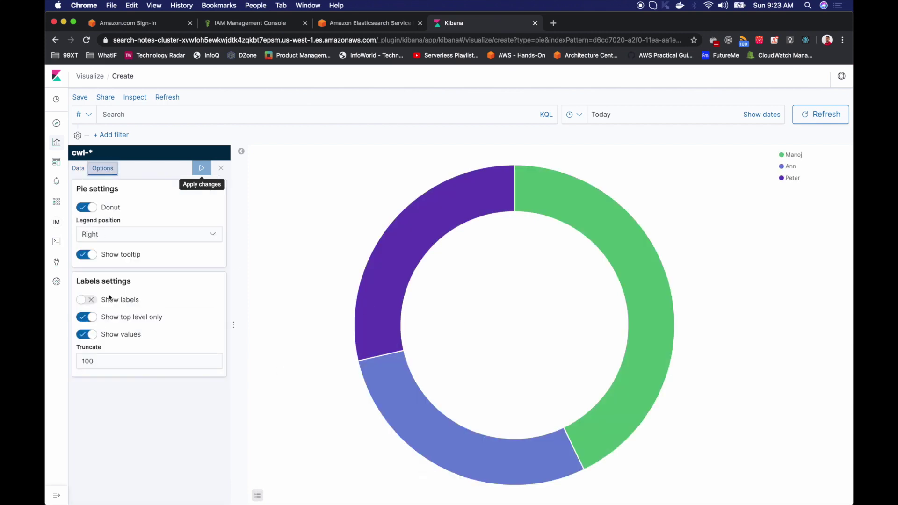
Enable Show labels, disable Donut, apply the changes, and begin saving the chart.
{"action": "left_click", "coordinate": [93, 303]}
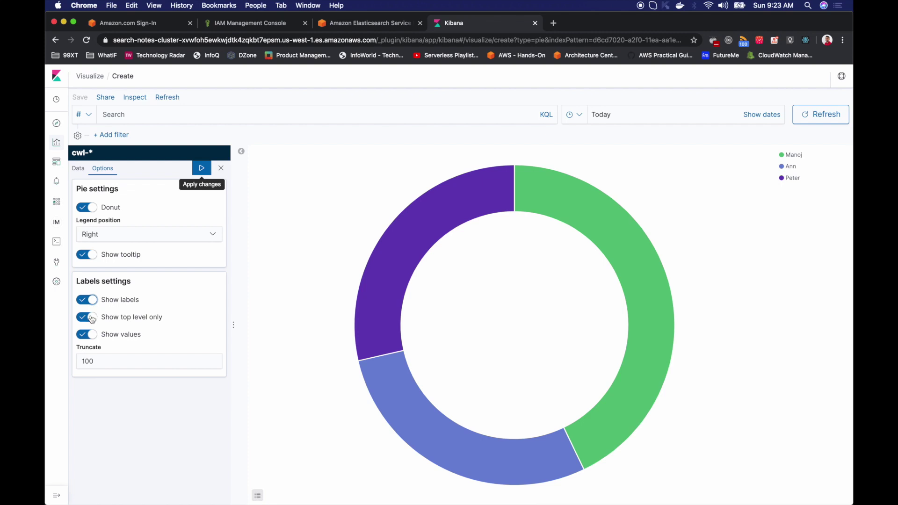
{"action": "left_click", "coordinate": [201, 169]}
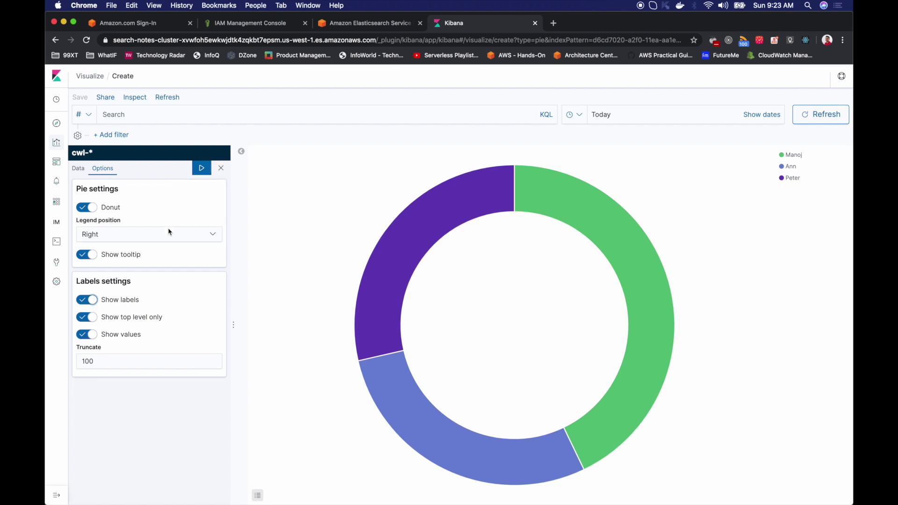
{"action": "left_click", "coordinate": [91, 210]}
{"action": "left_click", "coordinate": [199, 169]}
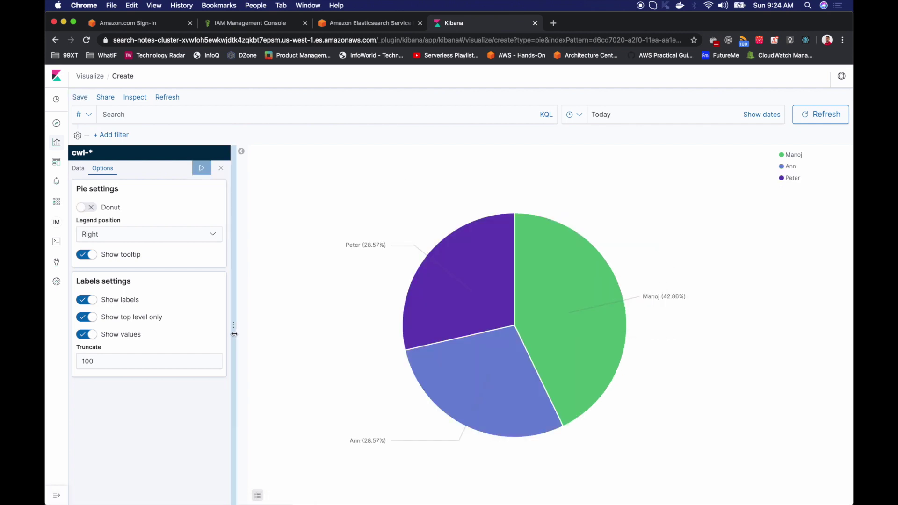
{"action": "left_click", "coordinate": [79, 97]}
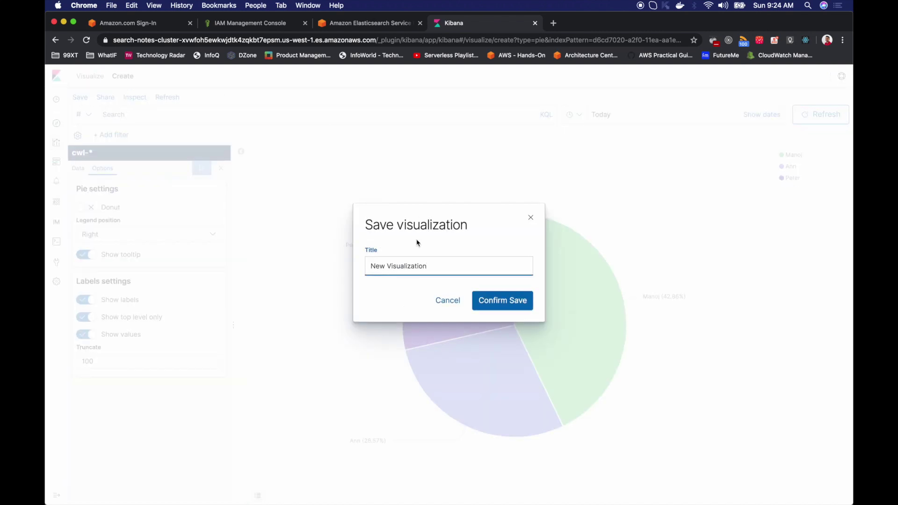
Save the visualization under the title 'User Notes Pie Chart'.
{"action": "key", "text": "super+a"}
{"action": "type", "text": "User NOtes Pie Cha"}
{"action": "left_click", "coordinate": [505, 306]}
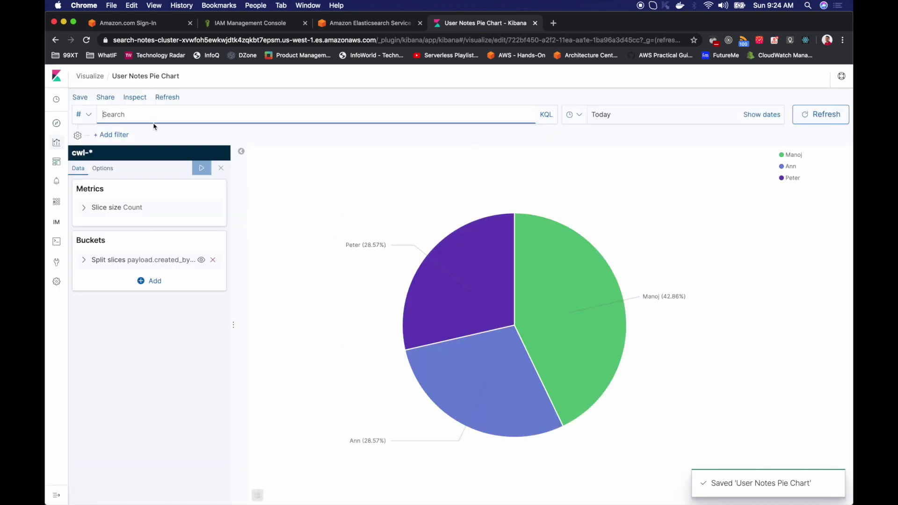
Create a new Vertical Bar visualization on the cwl-* index pattern.
{"action": "left_click", "coordinate": [96, 78]}
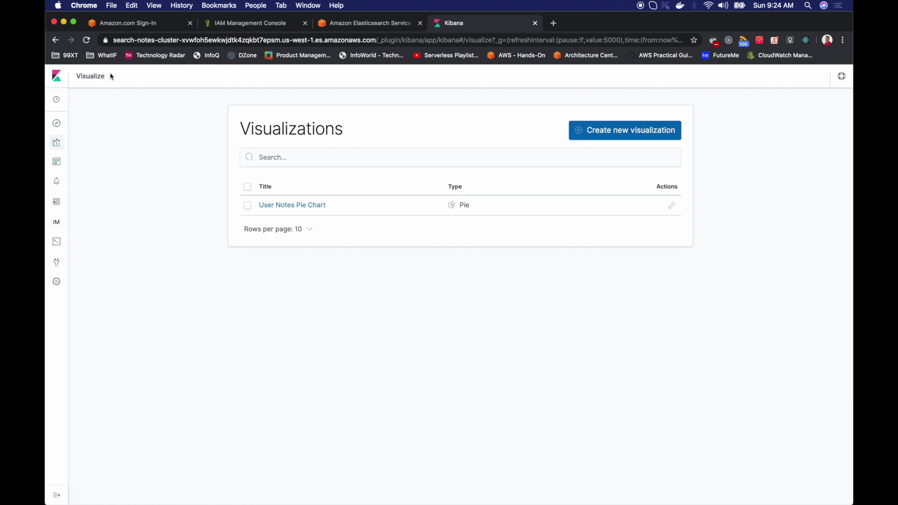
{"action": "left_click", "coordinate": [618, 131]}
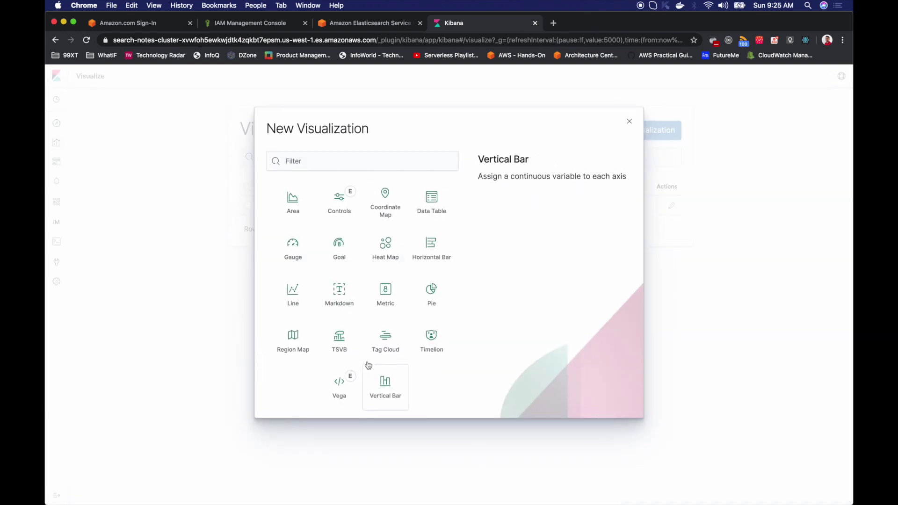
{"action": "left_click", "coordinate": [396, 380]}
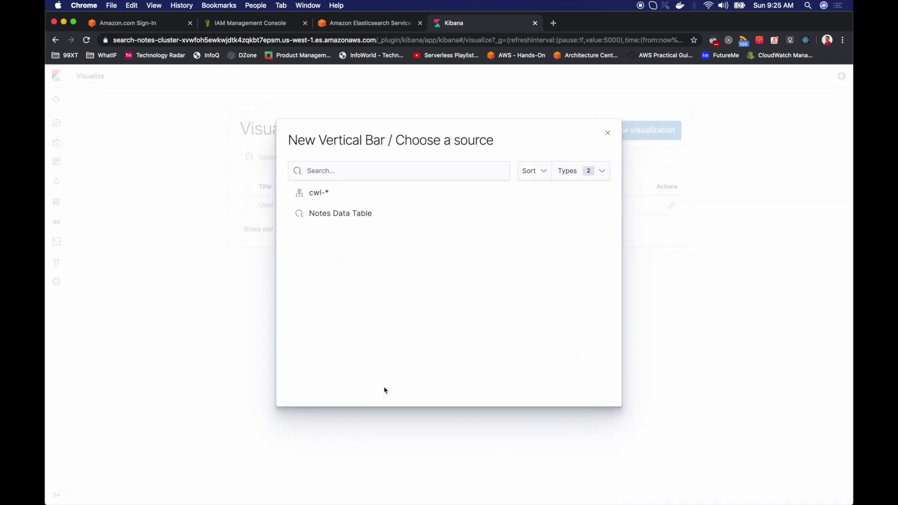
{"action": "left_click", "coordinate": [311, 198]}
Label the Y-axis Count 'Notes Count' and add an X-axis bucket.
{"action": "left_click", "coordinate": [89, 207]}
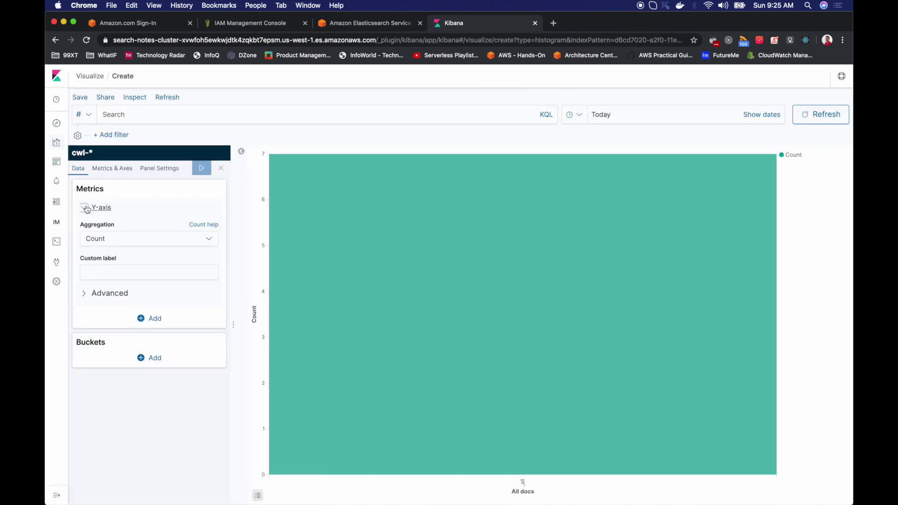
{"action": "left_click", "coordinate": [115, 275]}
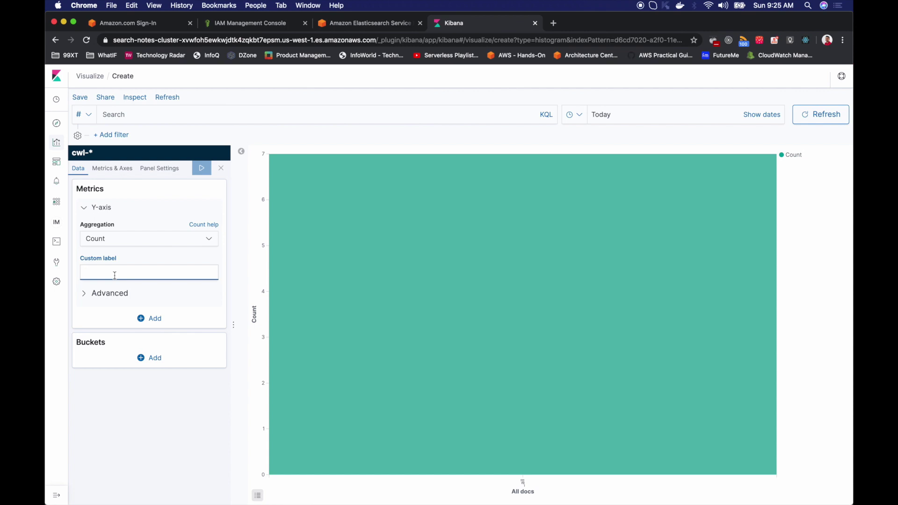
{"action": "type", "text": "Notes Coun"}
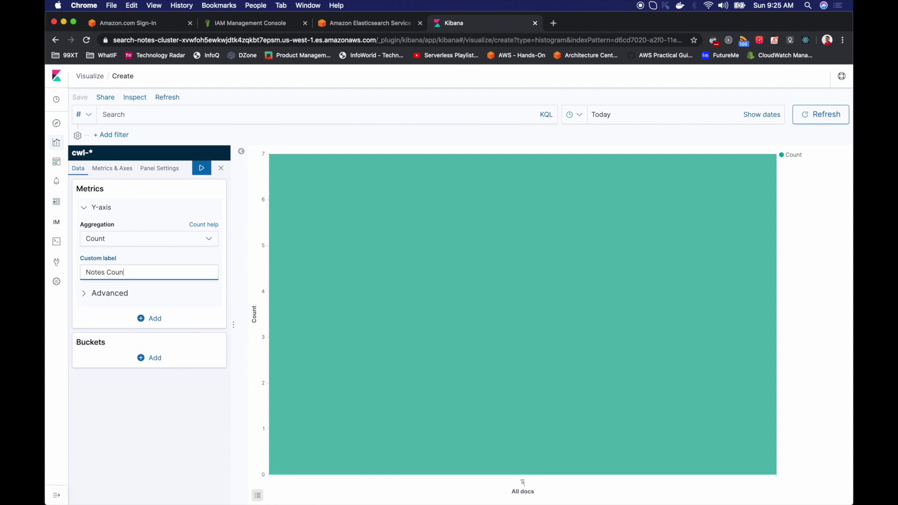
{"action": "type", "text": "t"}
{"action": "left_click", "coordinate": [150, 359]}
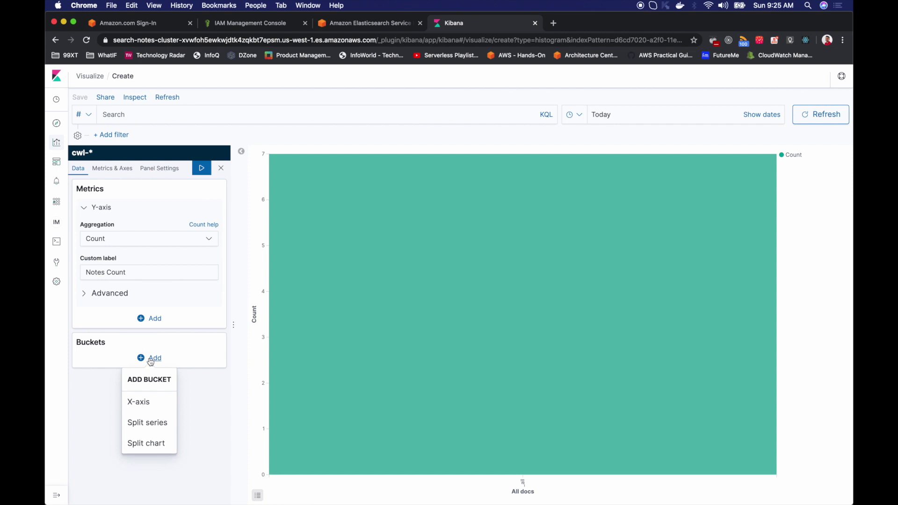
{"action": "left_click", "coordinate": [146, 405]}
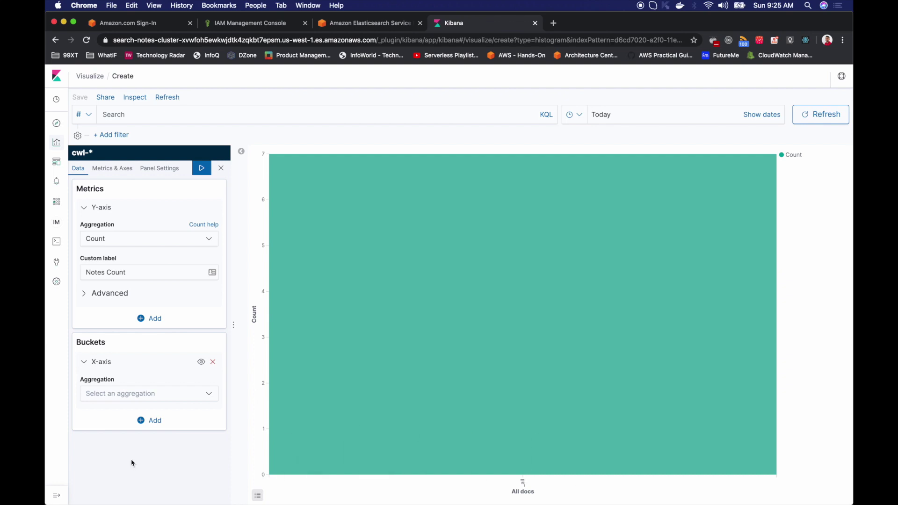
Set the X-axis to a Terms aggregation on payload.created_by.keyword.
{"action": "left_click", "coordinate": [154, 394]}
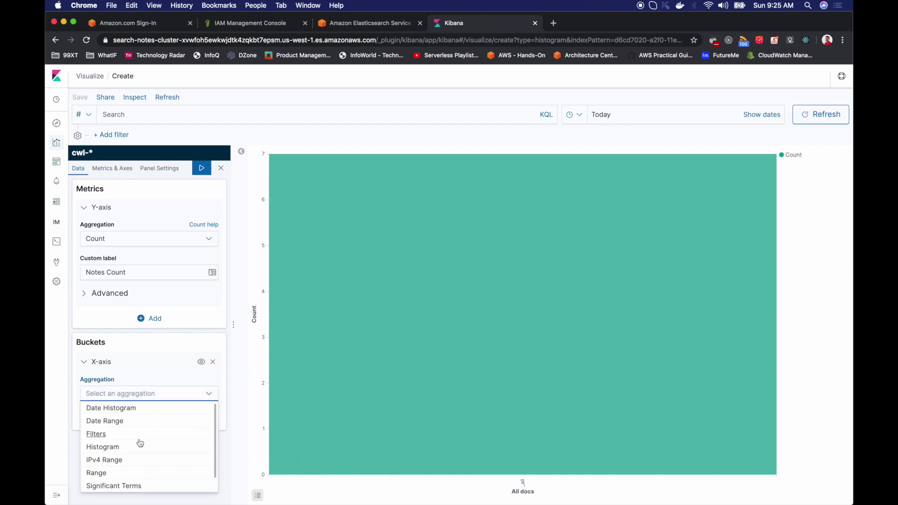
{"action": "scroll", "coordinate": [141, 444], "scroll_direction": "down", "scroll_amount": 1}
{"action": "left_click", "coordinate": [111, 489]}
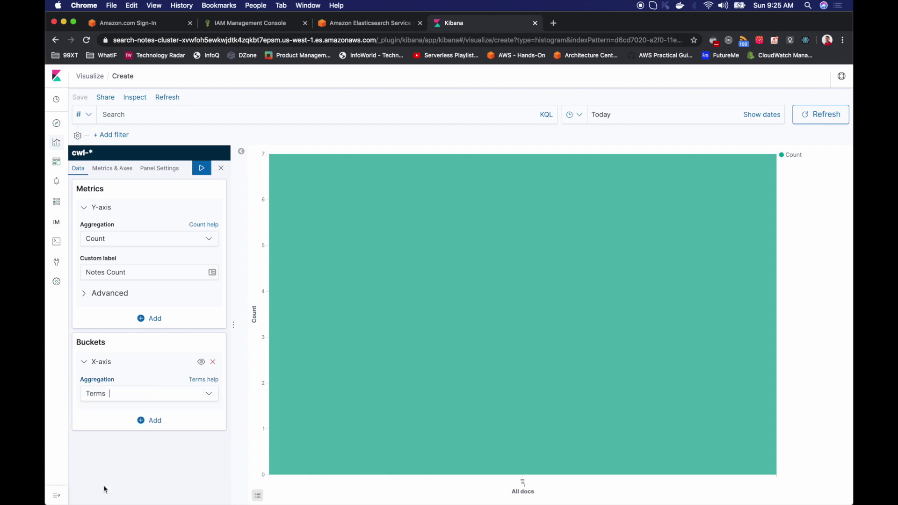
{"action": "scroll", "coordinate": [149, 451], "scroll_direction": "down", "scroll_amount": 3}
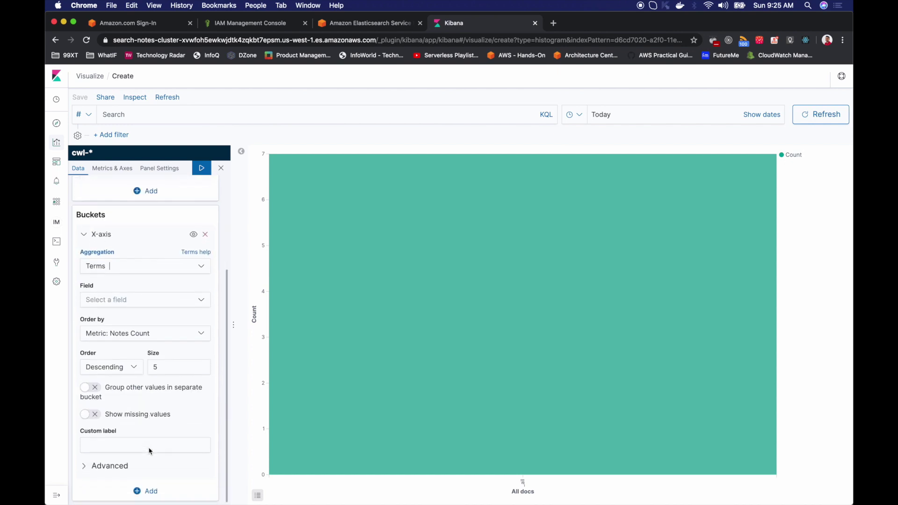
{"action": "left_click", "coordinate": [156, 303]}
{"action": "scroll", "coordinate": [149, 369], "scroll_direction": "down", "scroll_amount": 5}
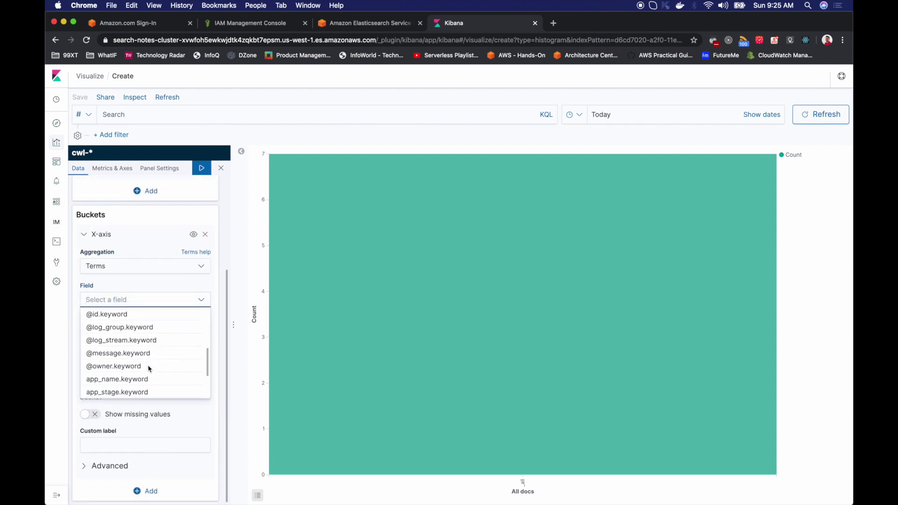
{"action": "scroll", "coordinate": [150, 369], "scroll_direction": "down", "scroll_amount": 1}
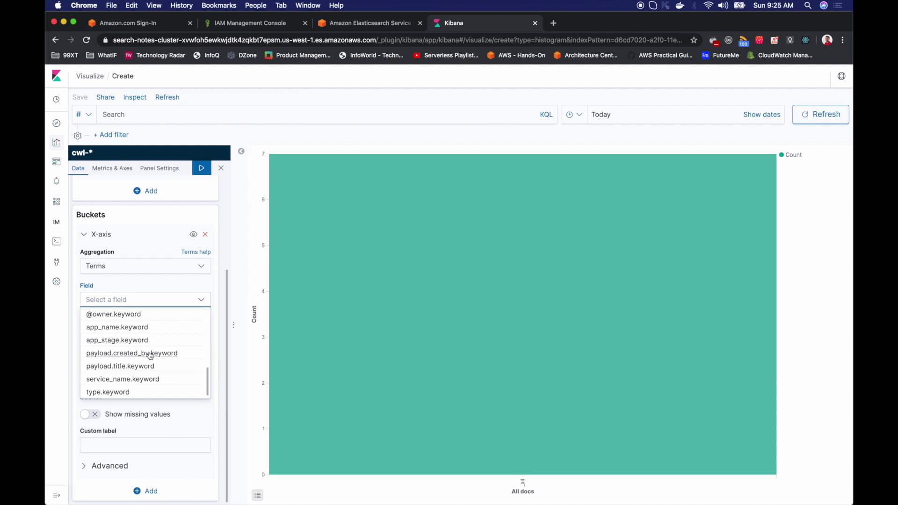
{"action": "left_click", "coordinate": [163, 354]}
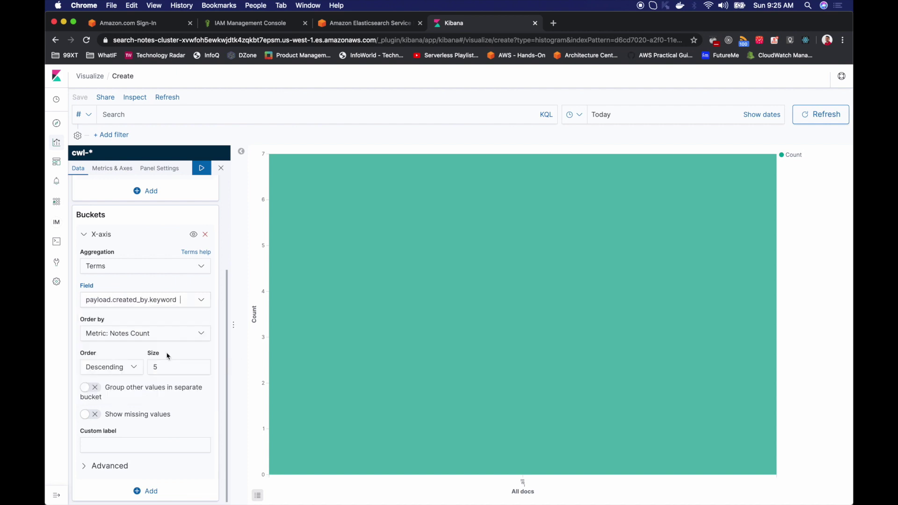
Set Size 10 and custom label Users, apply, and start saving the bar chart.
{"action": "left_click", "coordinate": [167, 369]}
{"action": "left_click", "coordinate": [153, 449]}
{"action": "left_click", "coordinate": [202, 169]}
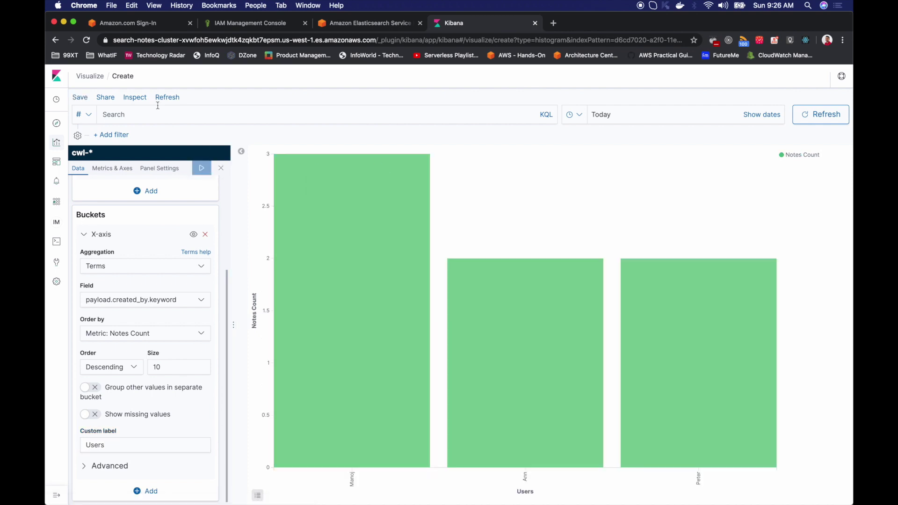
{"action": "left_click", "coordinate": [80, 98]}
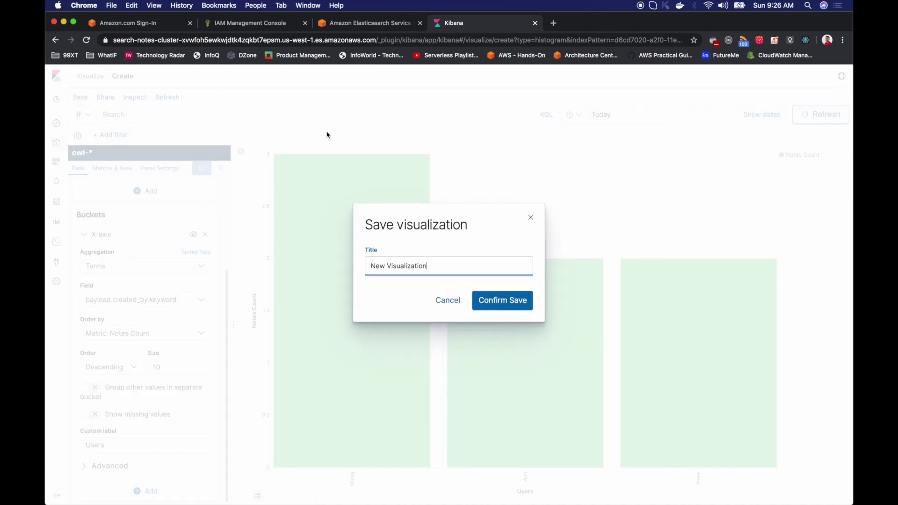
Save the bar chart as 'User Notes - Bar Chart' and go to Dashboards.
{"action": "triple_click", "coordinate": [401, 263]}
{"action": "type", "text": "User N"}
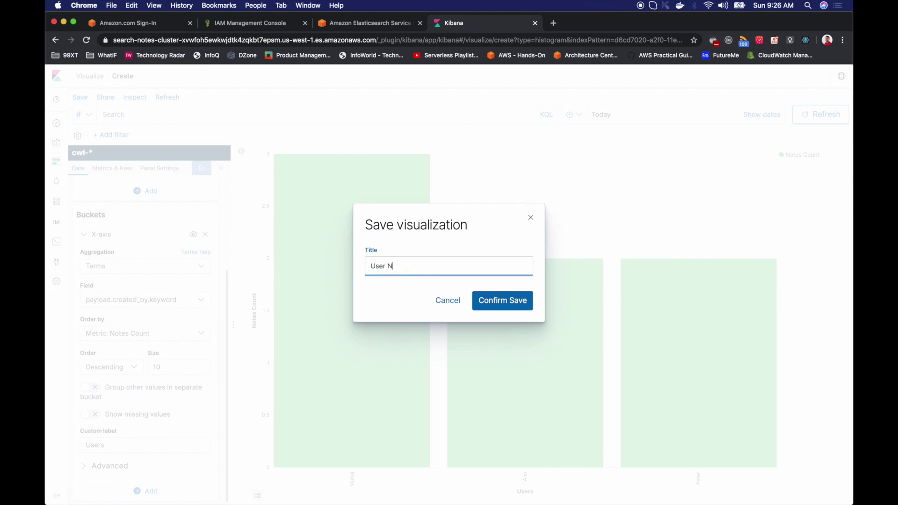
{"action": "type", "text": "otes - Bar Chart"}
{"action": "left_click", "coordinate": [500, 303]}
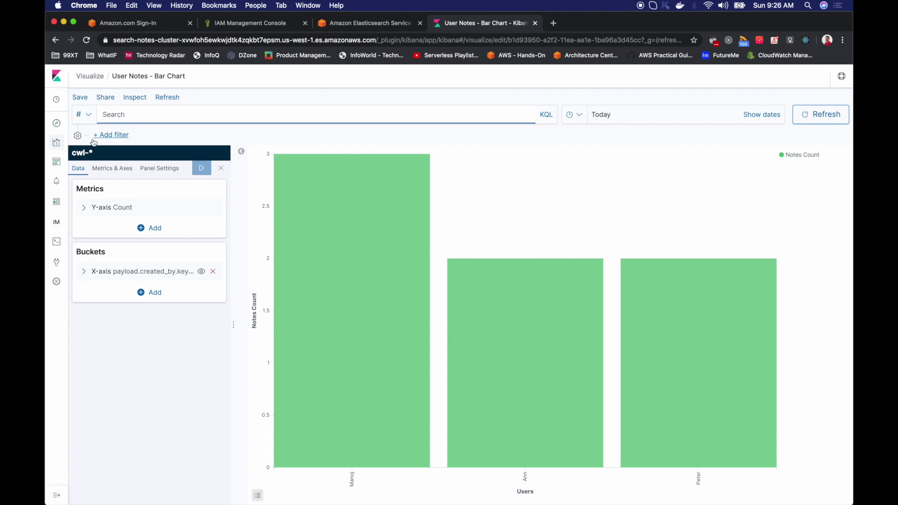
{"action": "left_click", "coordinate": [56, 164]}
Add Notes Data Table, User Notes - Bar Chart and User Notes Pie Chart panels, widening the table.
{"action": "left_click", "coordinate": [460, 241]}
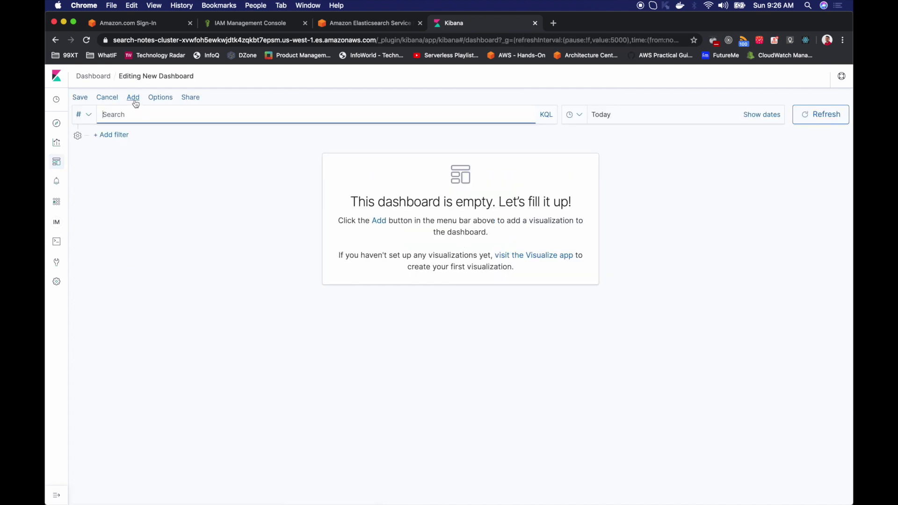
{"action": "left_click", "coordinate": [134, 100]}
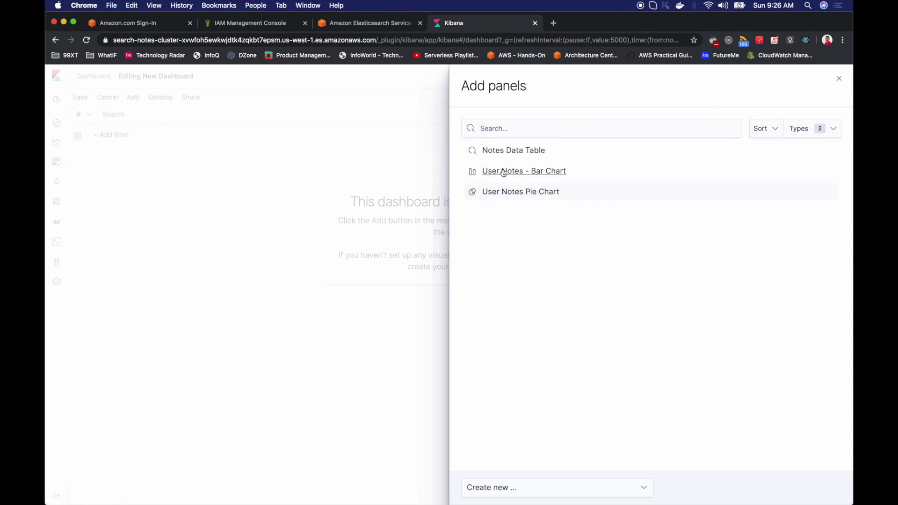
{"action": "left_click", "coordinate": [515, 151]}
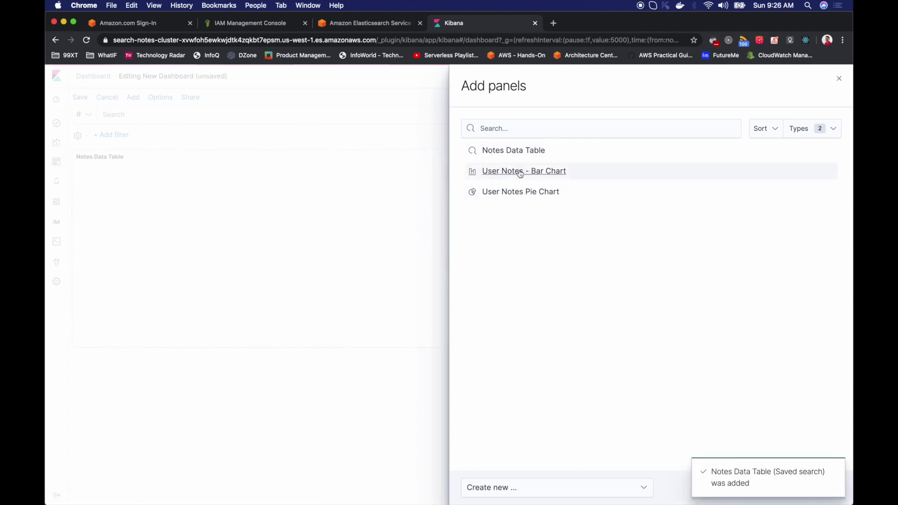
{"action": "left_click", "coordinate": [520, 172]}
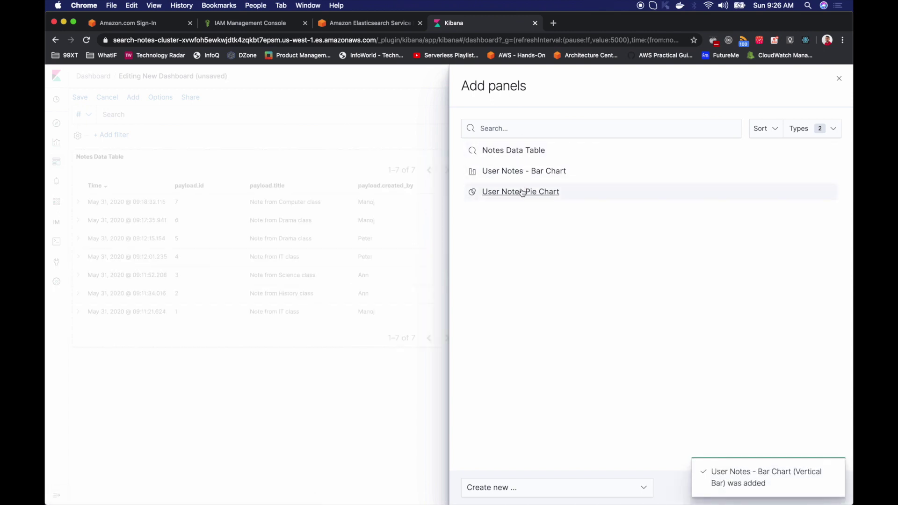
{"action": "left_click", "coordinate": [496, 192]}
{"action": "key", "text": "Escape"}
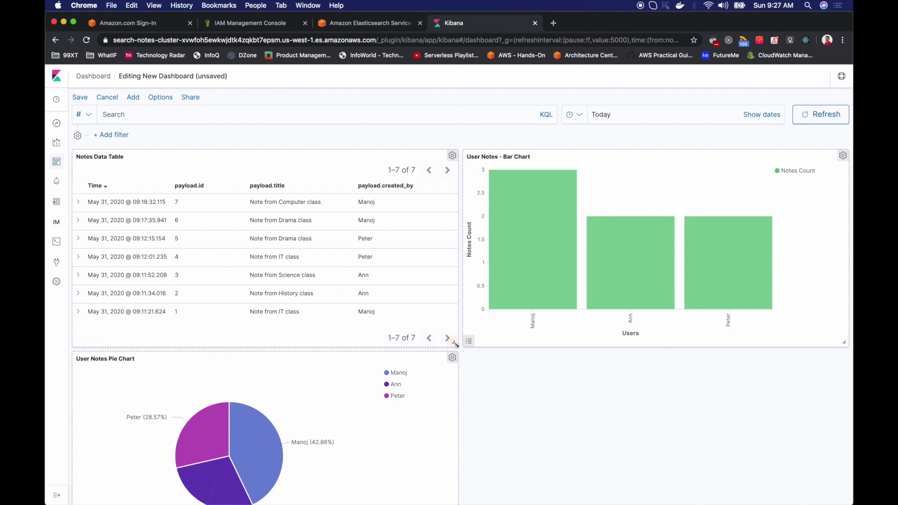
{"action": "left_click_drag", "start_coordinate": [453, 342], "coordinate": [822, 319]}
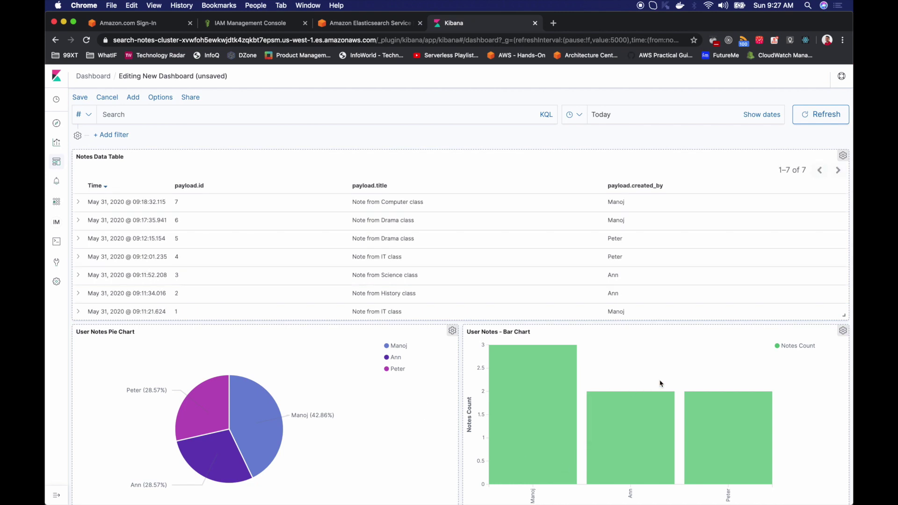
Save the dashboard as 'My Dashboard' and switch to another window.
{"action": "left_click", "coordinate": [80, 99]}
{"action": "key", "text": "super+a"}
{"action": "type", "text": "My"}
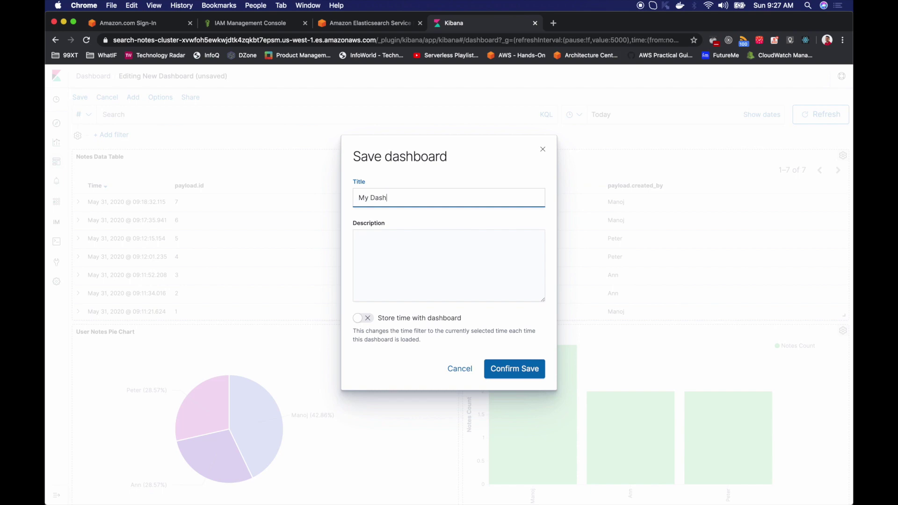
{"action": "left_click", "coordinate": [527, 370]}
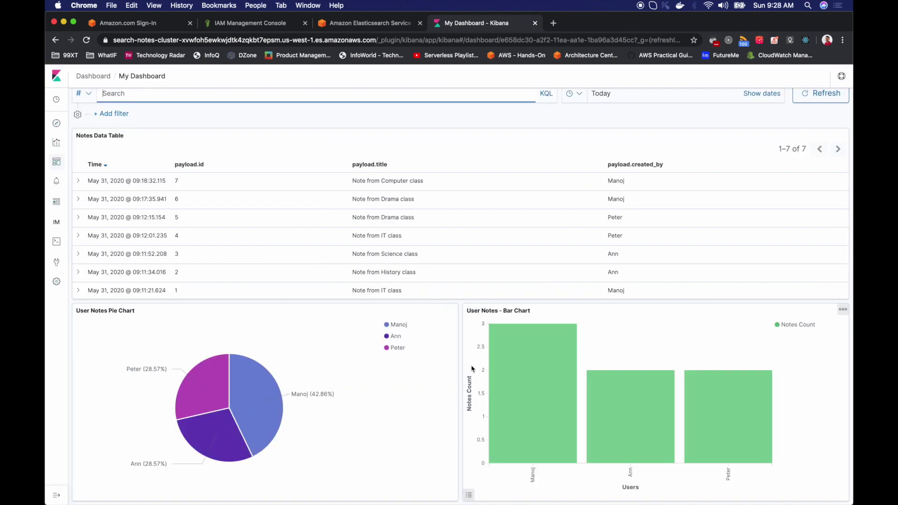
{"action": "key", "text": "ctrl+Up"}
In Postman, send note id 8 'Note from IT class' with a new author, then return to Kibana.
{"action": "left_click", "coordinate": [392, 351]}
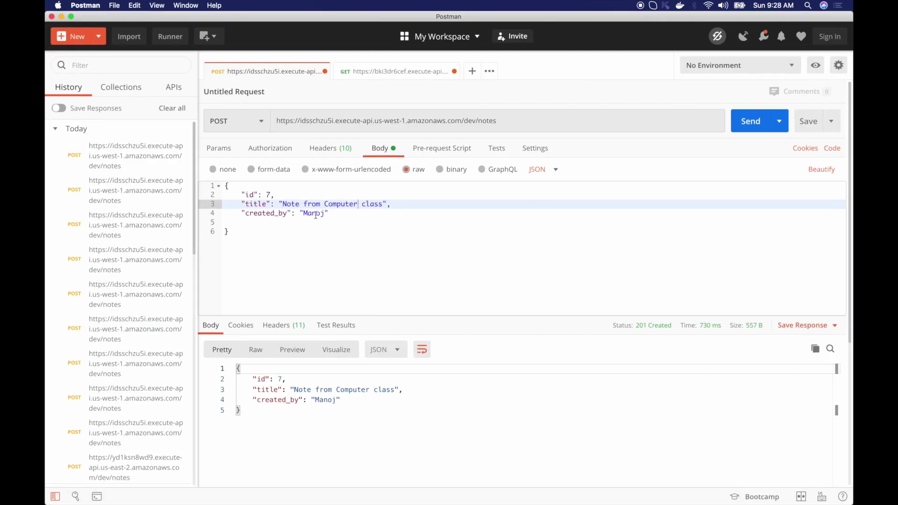
{"action": "left_click", "coordinate": [270, 195]}
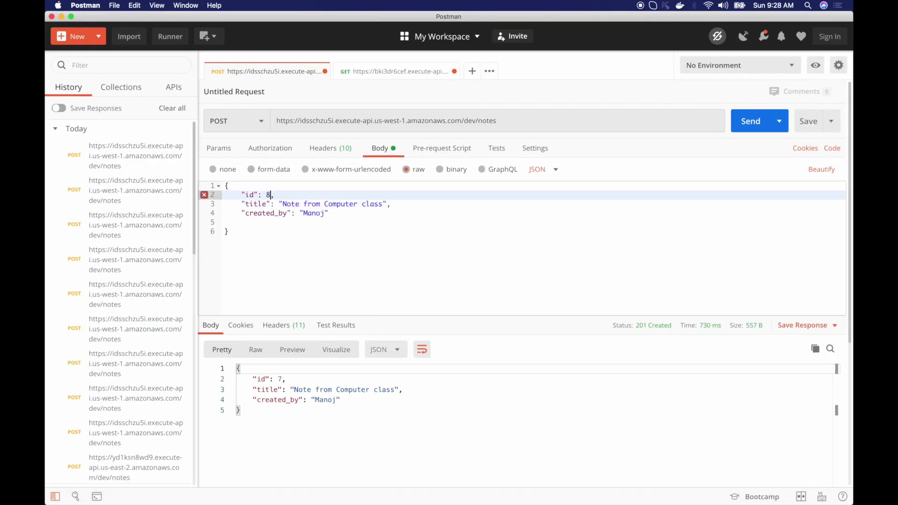
{"action": "double_click", "coordinate": [344, 204]}
{"action": "type", "text": "IT"}
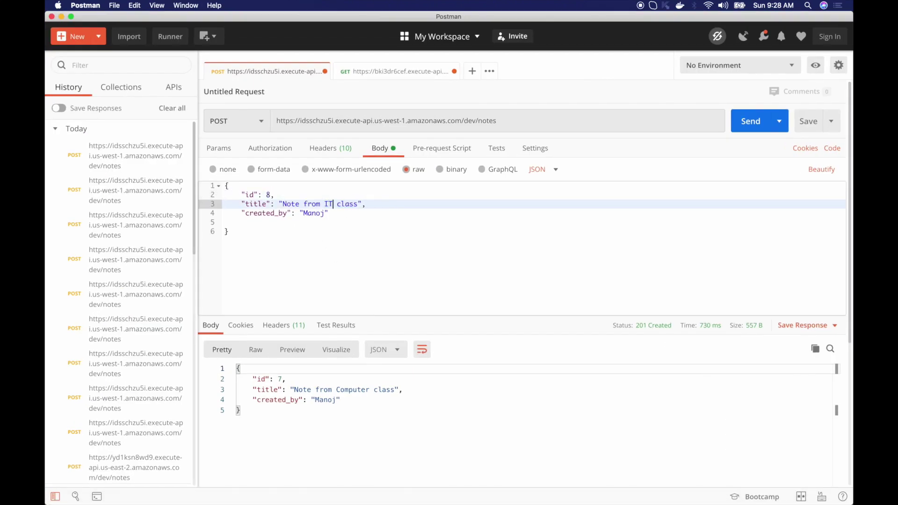
{"action": "double_click", "coordinate": [313, 211]}
{"action": "type", "text": "Andrew"}
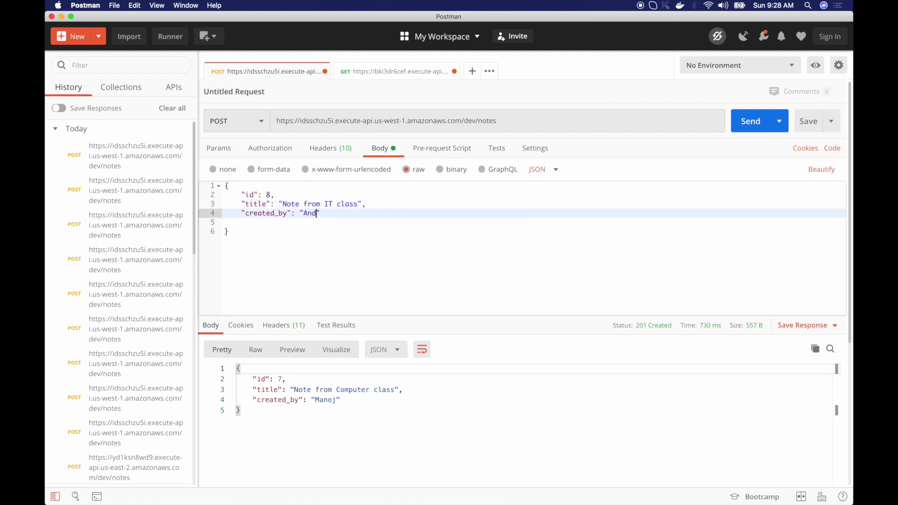
{"action": "left_click", "coordinate": [751, 127]}
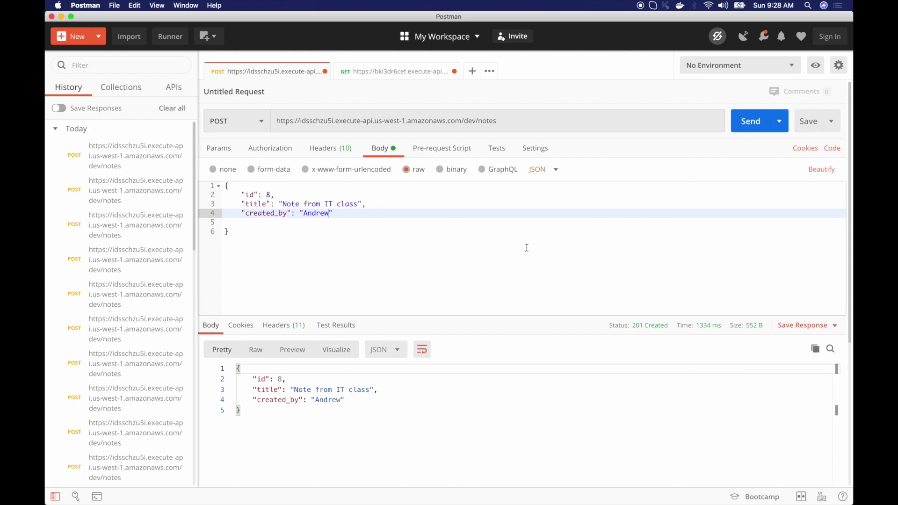
{"action": "key", "text": "ctrl+Up"}
{"action": "left_click", "coordinate": [420, 321]}
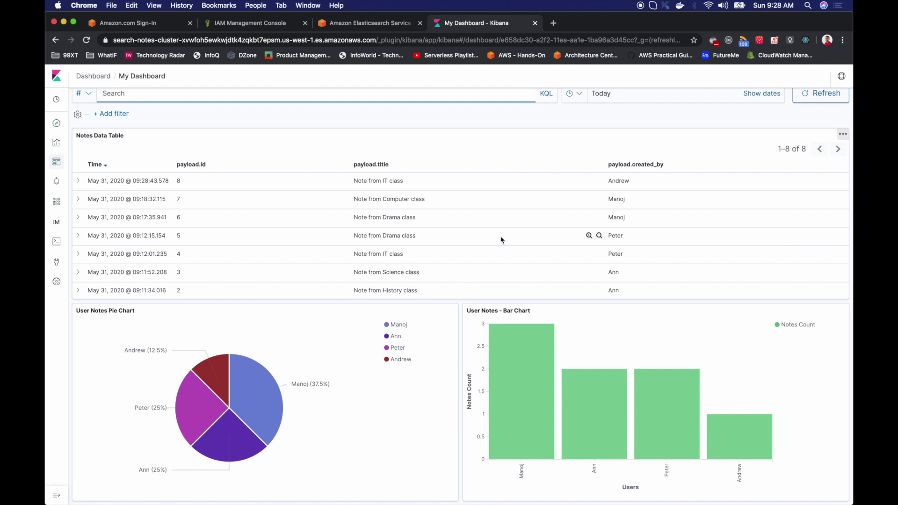
Verify the fourth user's pie slice, bar and the eight-note table, then bring up Share options.
{"action": "mouse_move", "coordinate": [201, 364]}
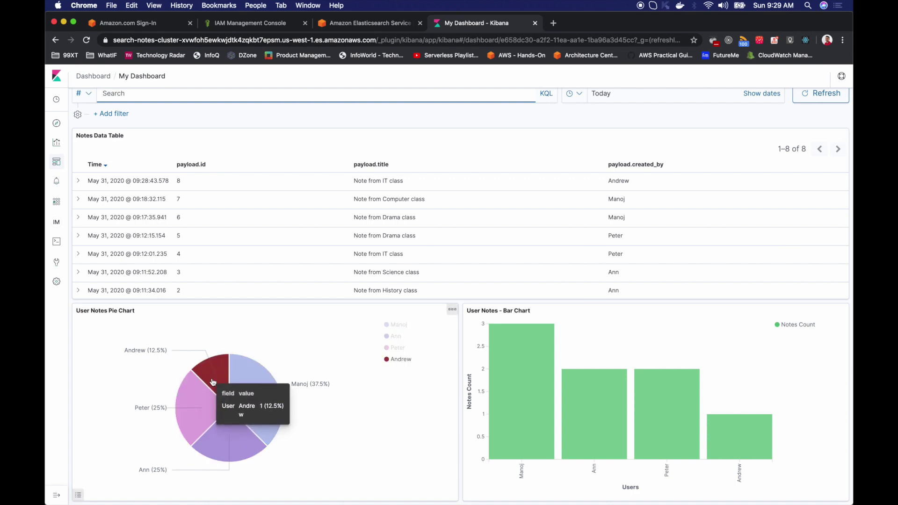
{"action": "mouse_move", "coordinate": [744, 431]}
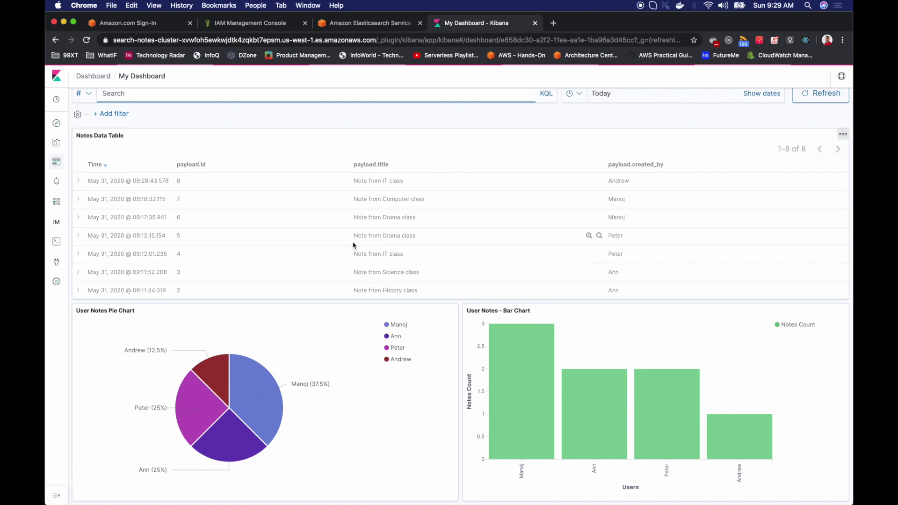
{"action": "scroll", "coordinate": [353, 246], "scroll_direction": "down", "scroll_amount": 2}
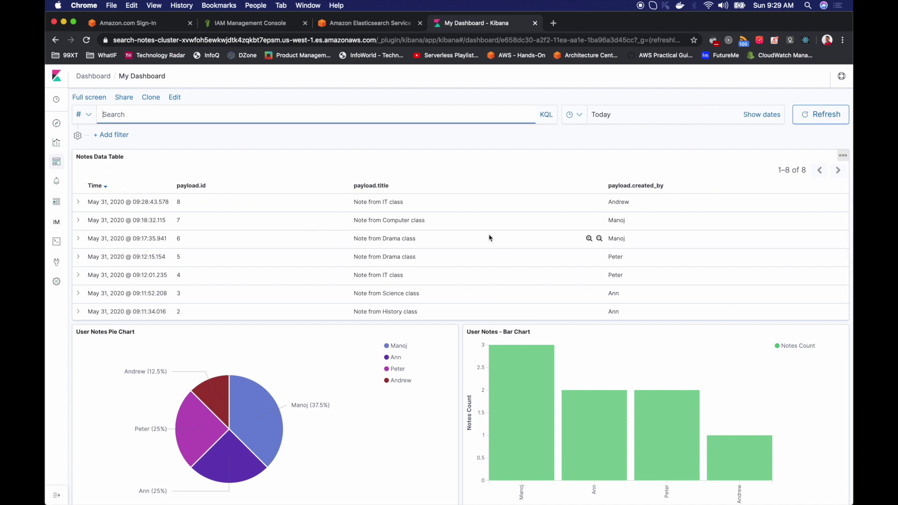
{"action": "left_click", "coordinate": [123, 98]}
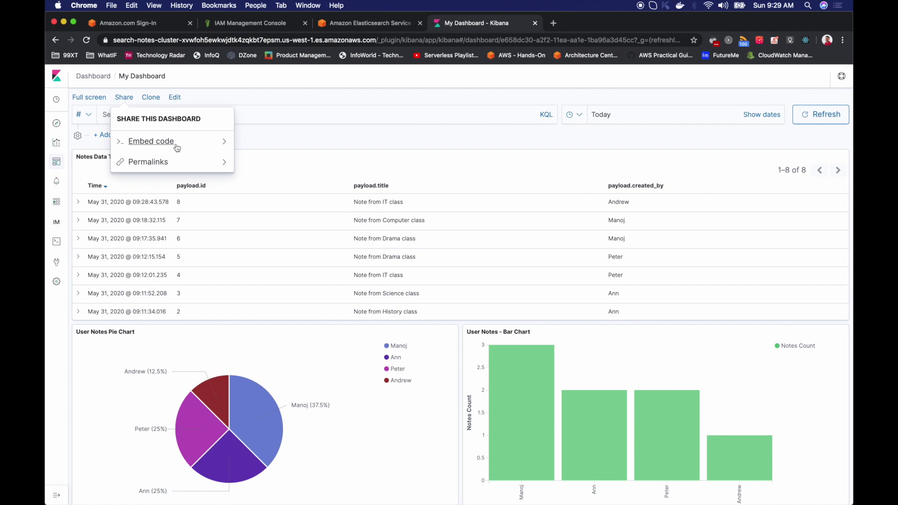
Copy a permalink to My Dashboard from the Share options.
{"action": "left_click", "coordinate": [176, 162]}
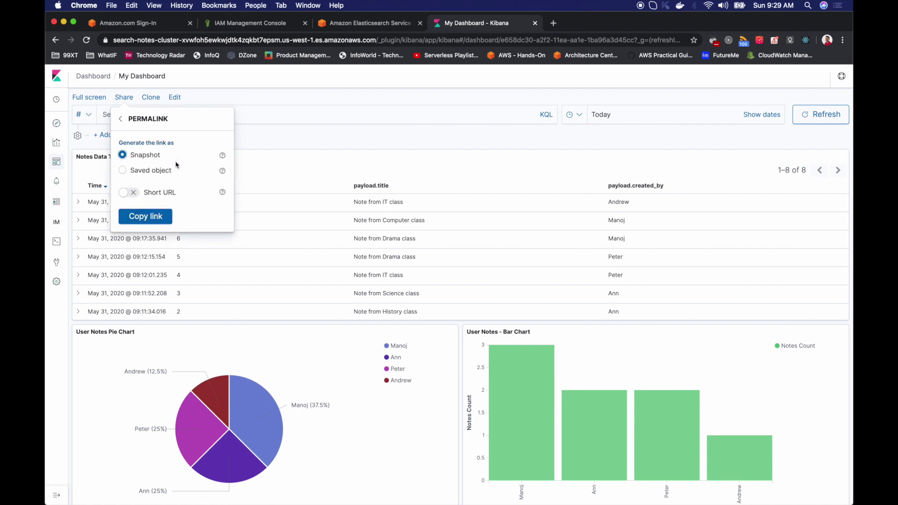
{"action": "left_click", "coordinate": [136, 118]}
{"action": "left_click", "coordinate": [148, 141]}
{"action": "left_click", "coordinate": [136, 123]}
{"action": "left_click", "coordinate": [169, 163]}
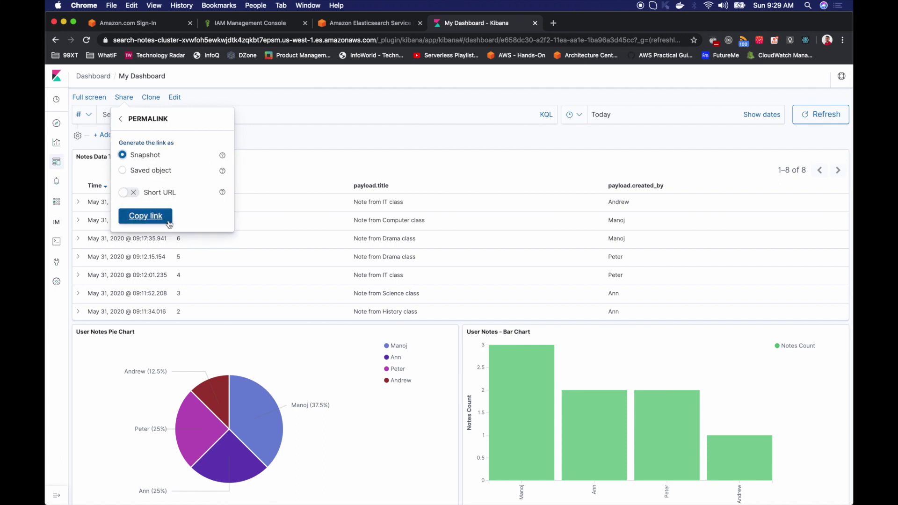
{"action": "left_click", "coordinate": [130, 192]}
Load the copied dashboard link in a new browser tab.
{"action": "key", "text": "super+t"}
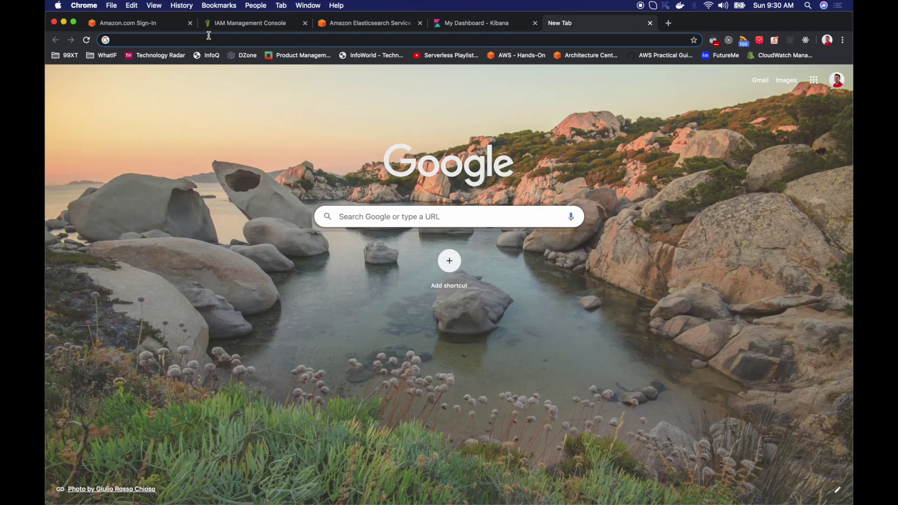
{"action": "right_click", "coordinate": [211, 41]}
{"action": "left_click", "coordinate": [241, 103]}
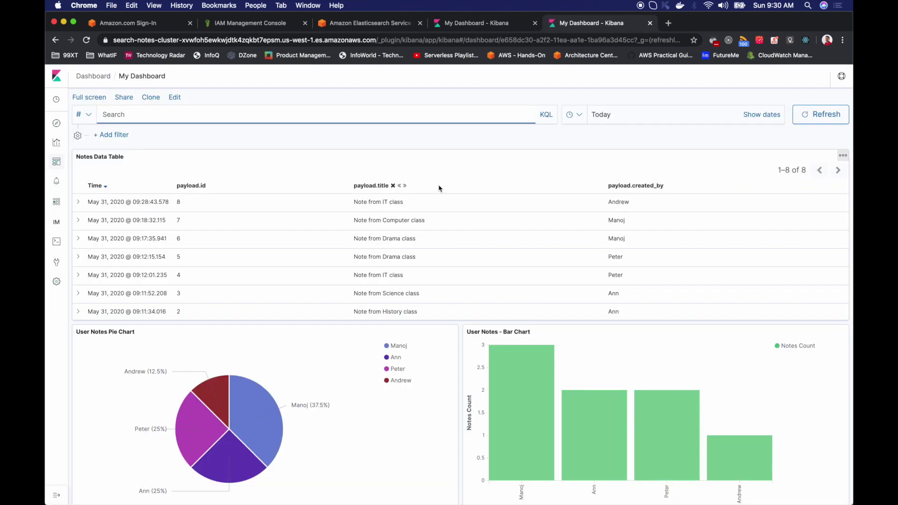